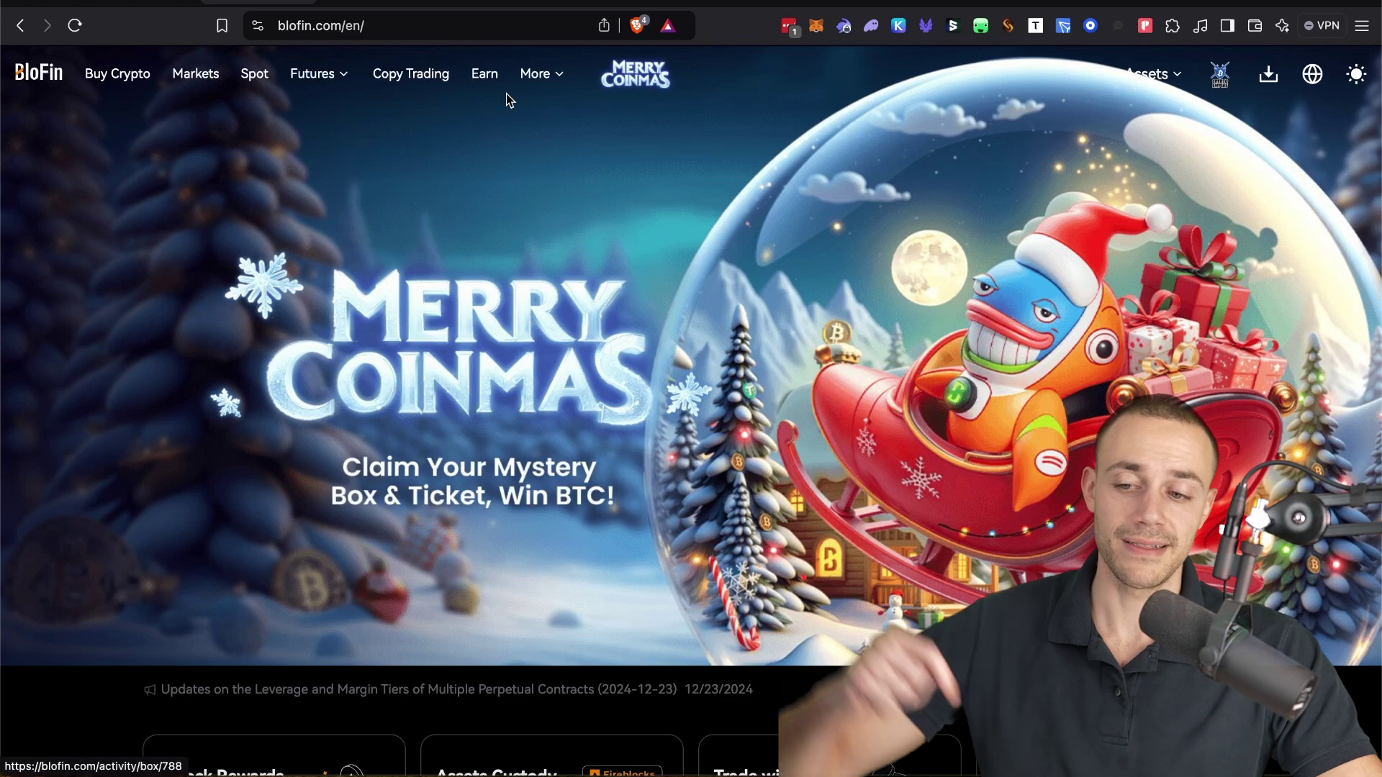
Step: Follow the partner.blofin.com link under 'Start Trading Crypto On Blofin' in the YouTube description
click(373, 3)
scroll(589, 326, down, 10)
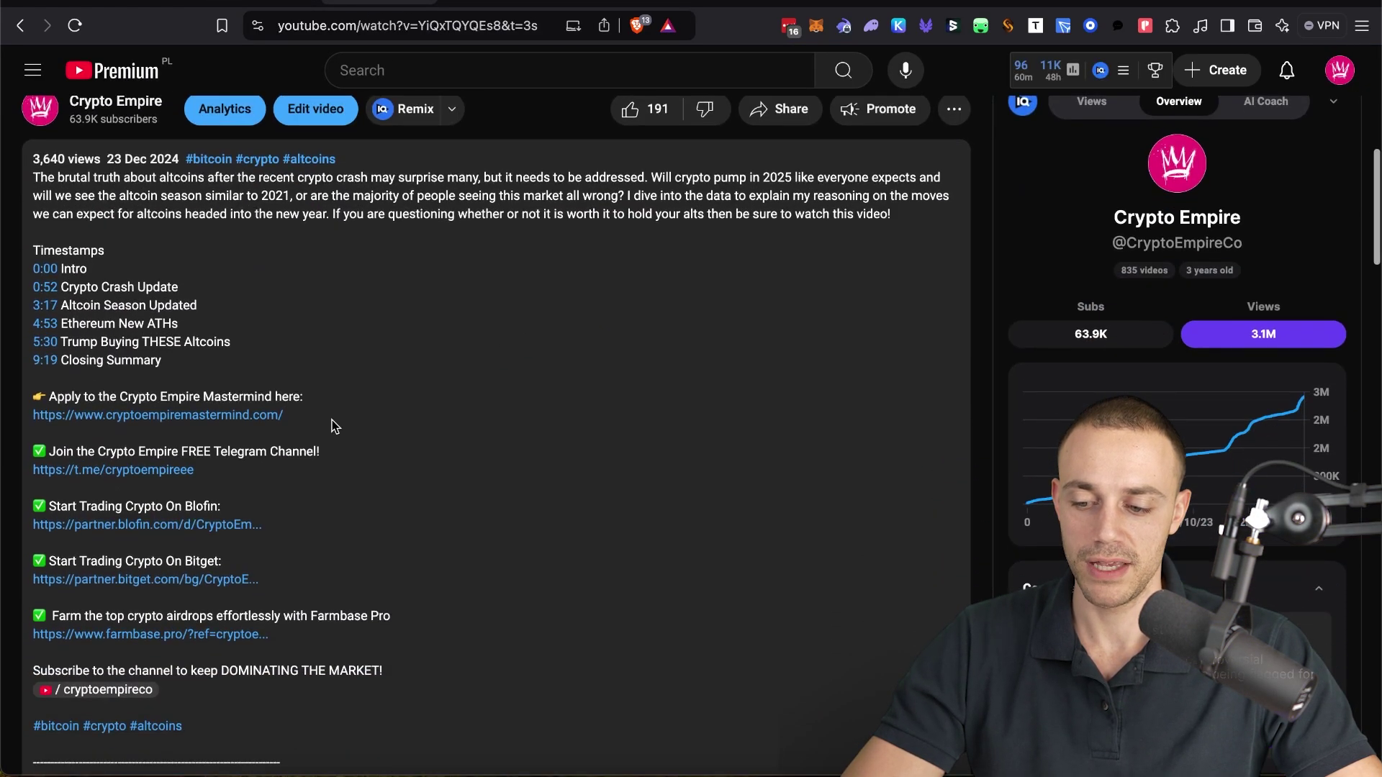
scroll(282, 416, down, 6)
scroll(283, 416, up, 9)
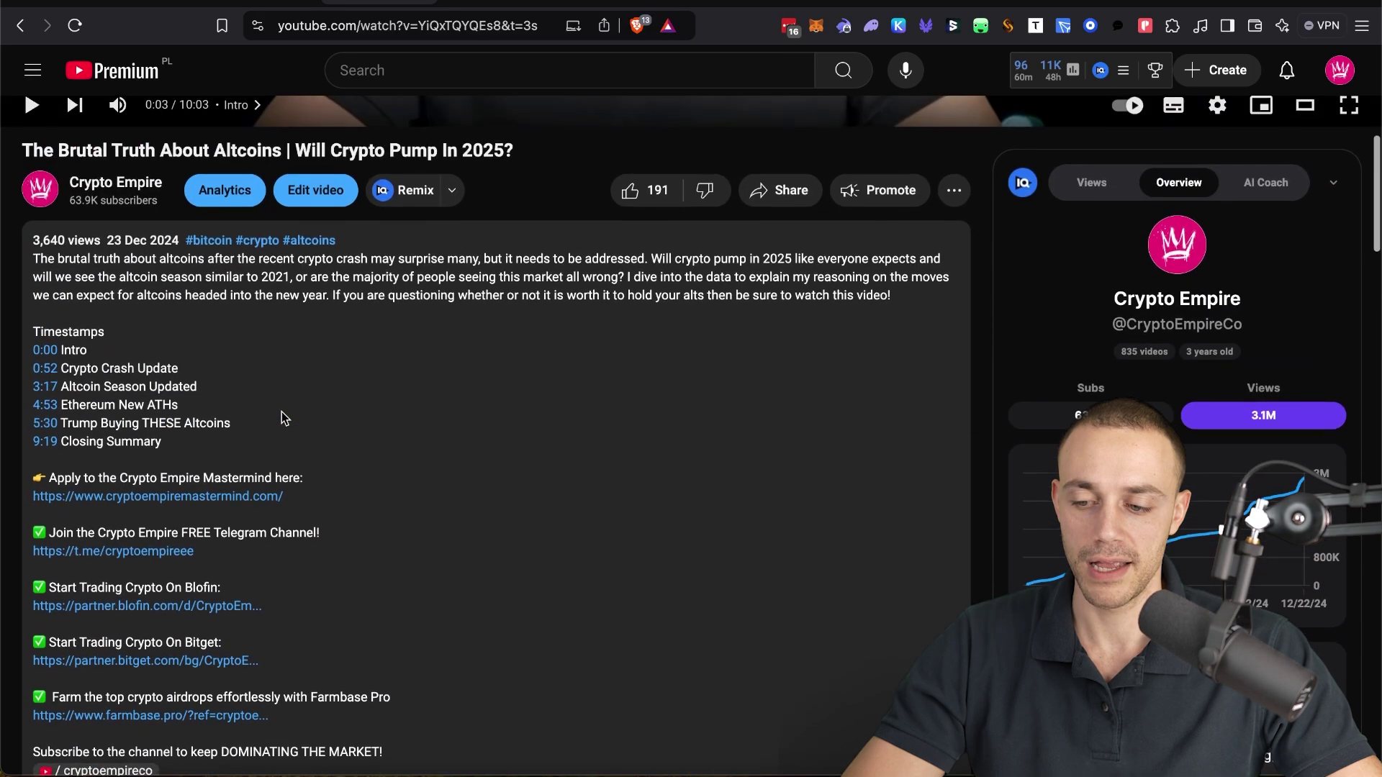
scroll(468, 452, down, 2)
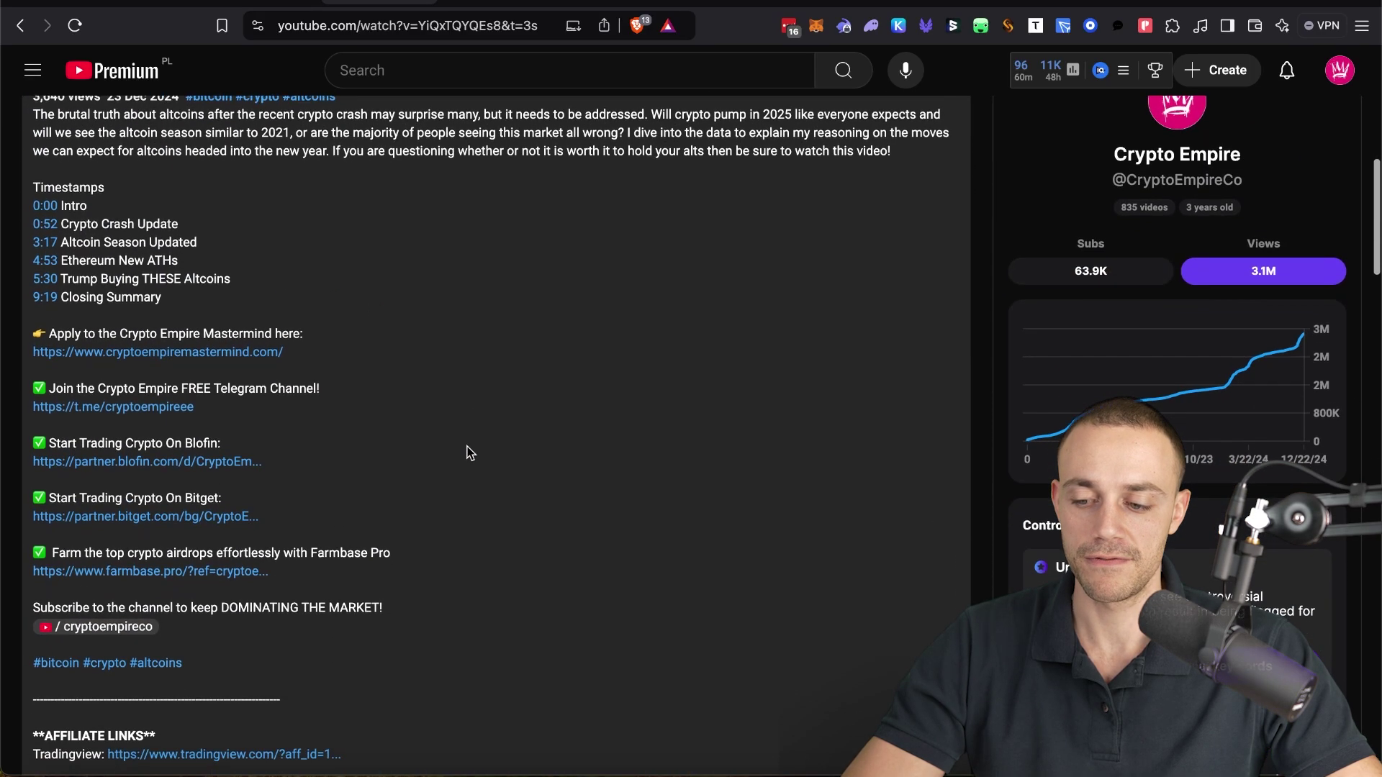
click(176, 471)
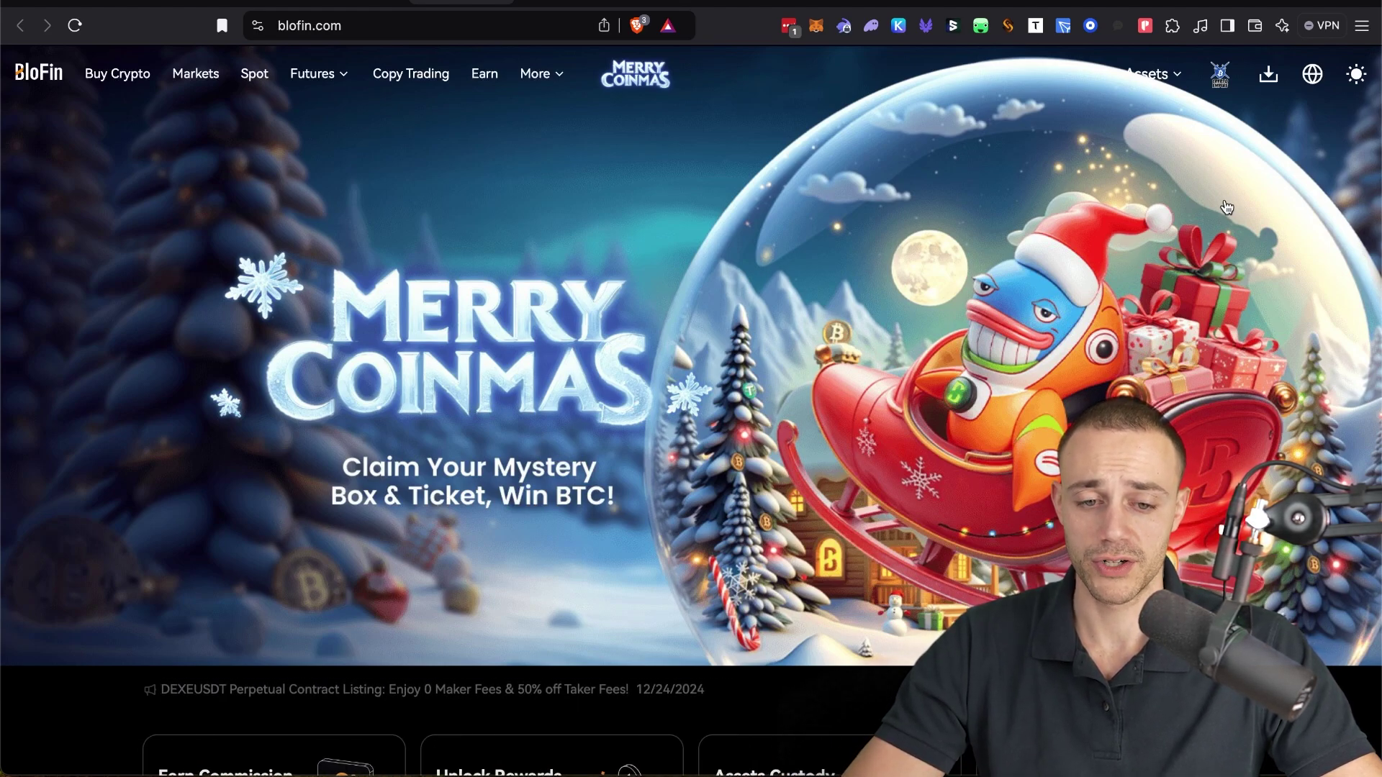
Step: Check the Account & Security settings from the avatar menu, then bring up the Assets menu
mouse_move(1230, 90)
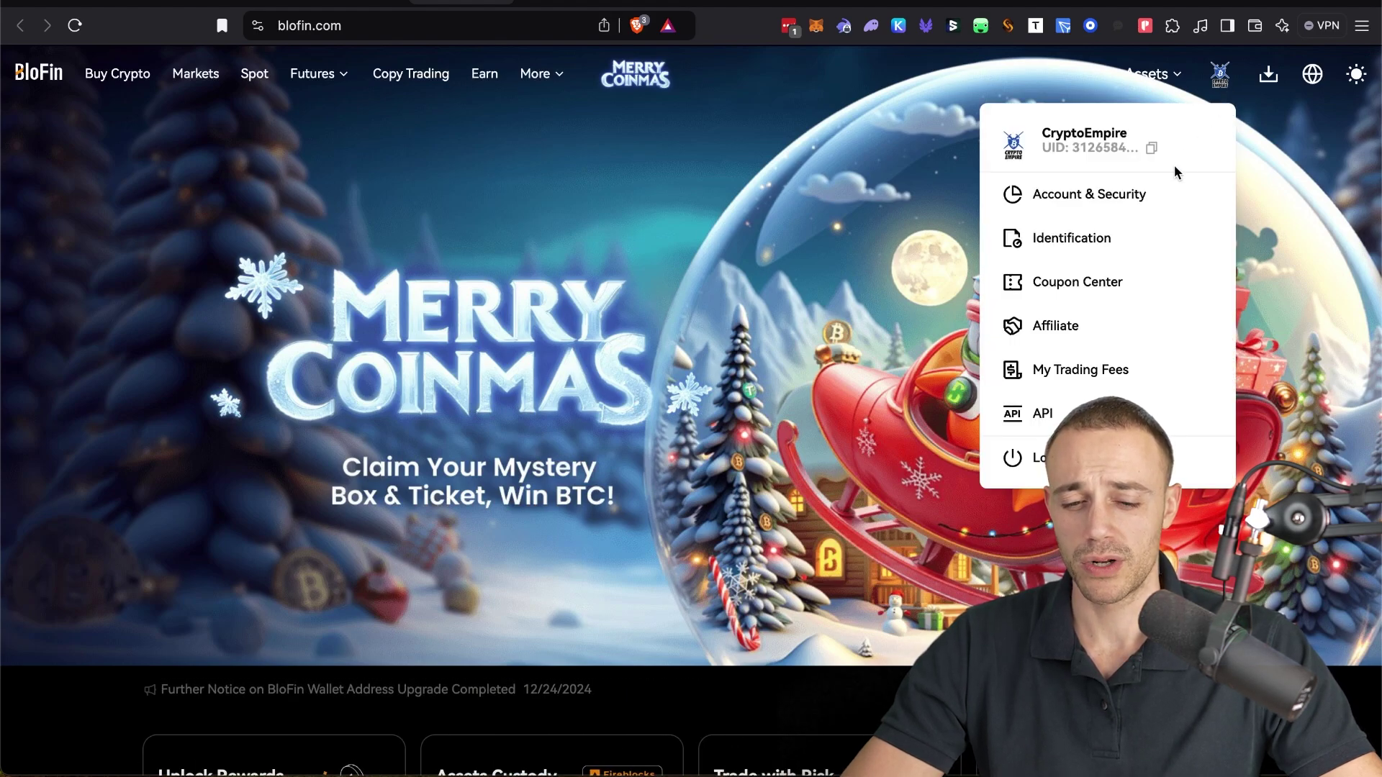
click(1119, 205)
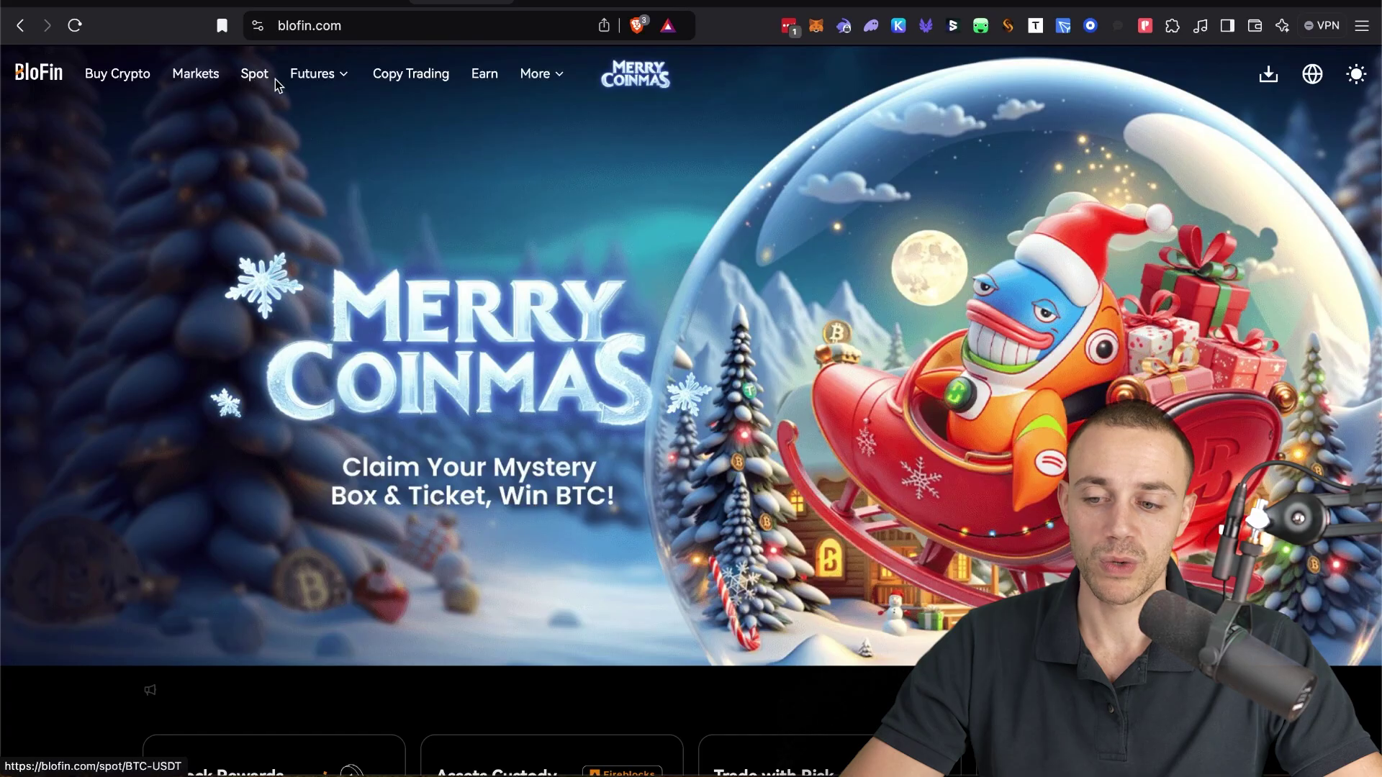
mouse_move(331, 86)
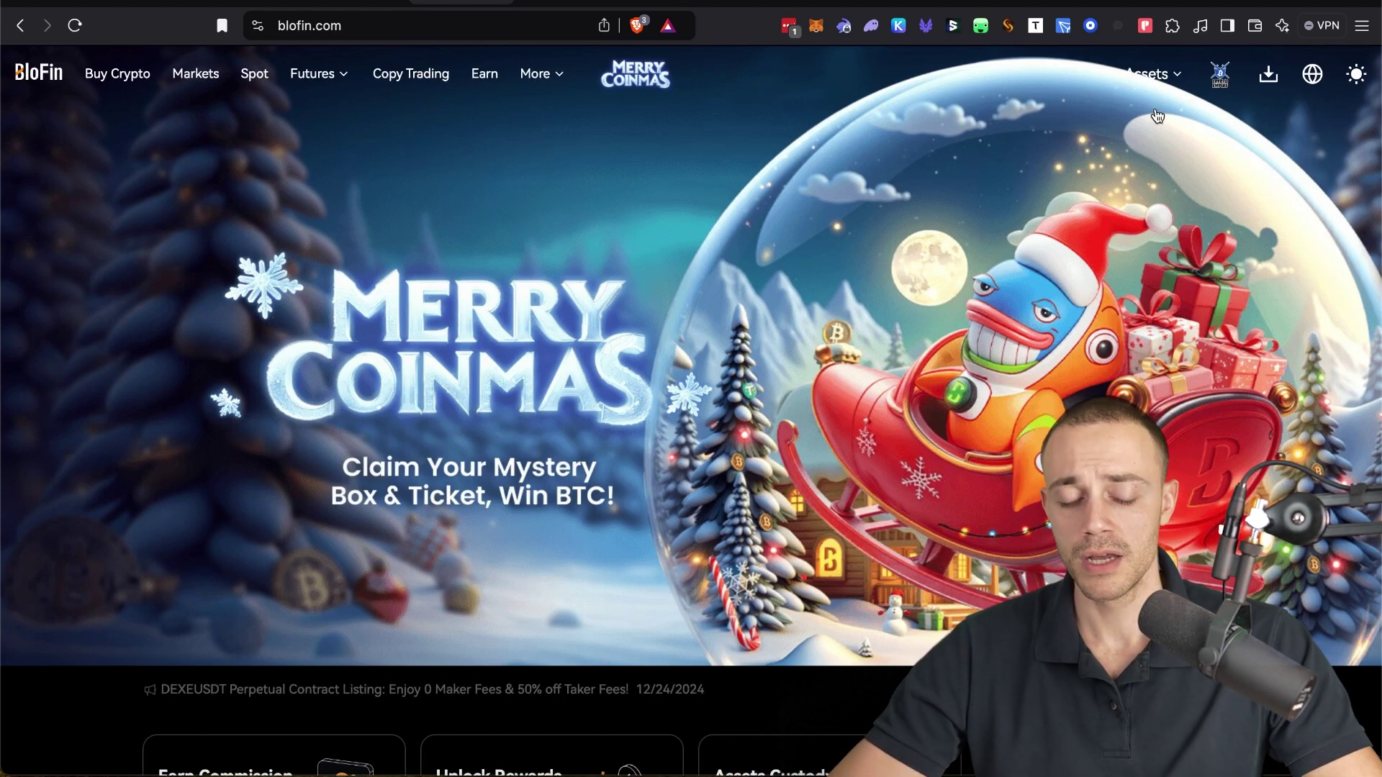
mouse_move(1152, 98)
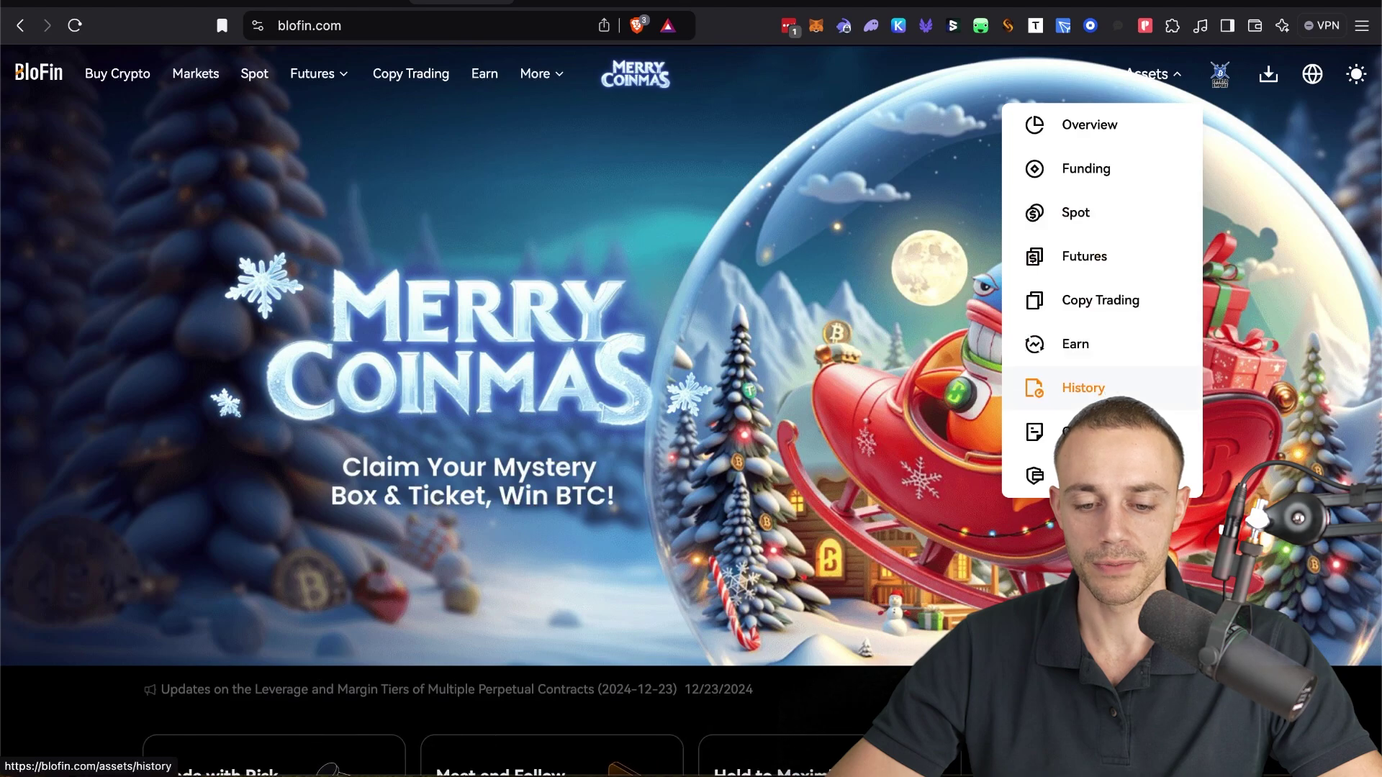
Step: Go to Assets > Overview (1,322.80 USDT total equity) and start a new crypto deposit
click(1101, 140)
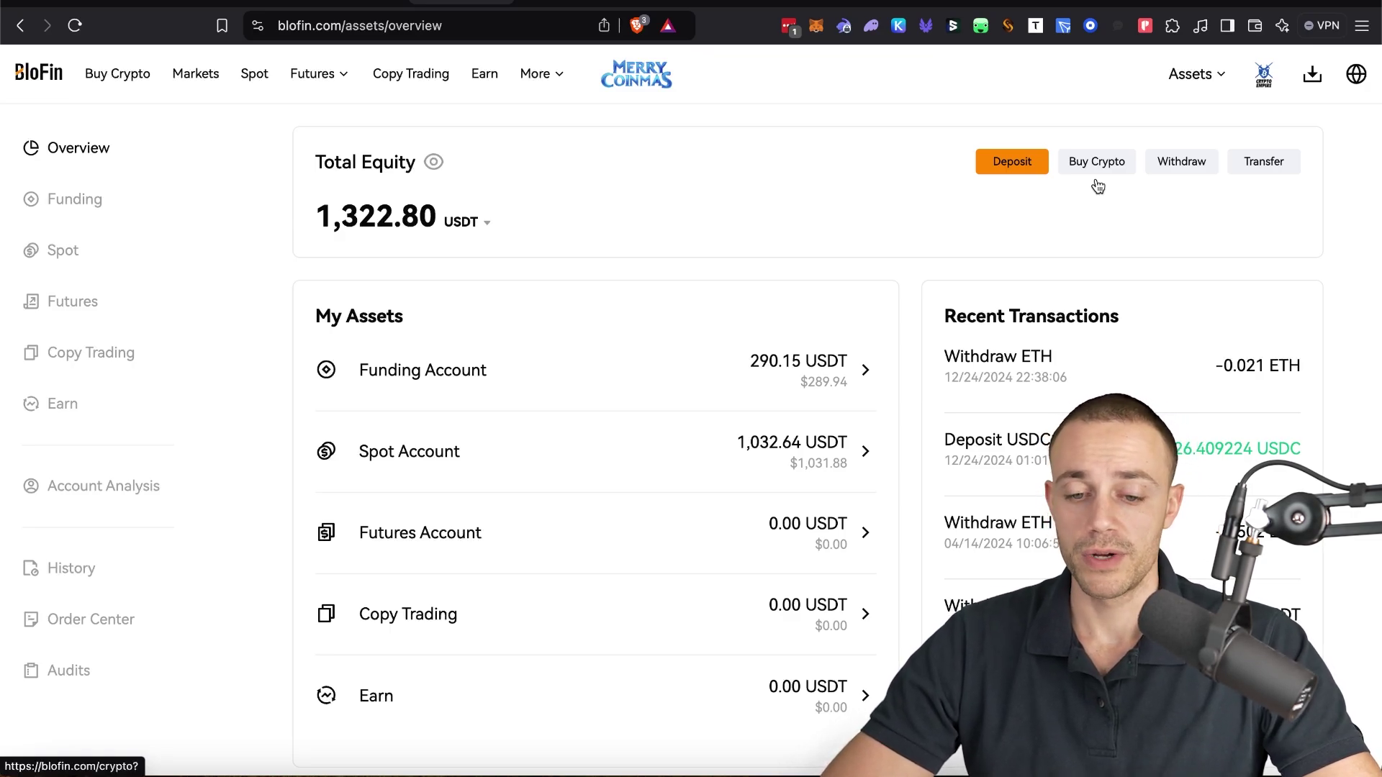
click(1012, 166)
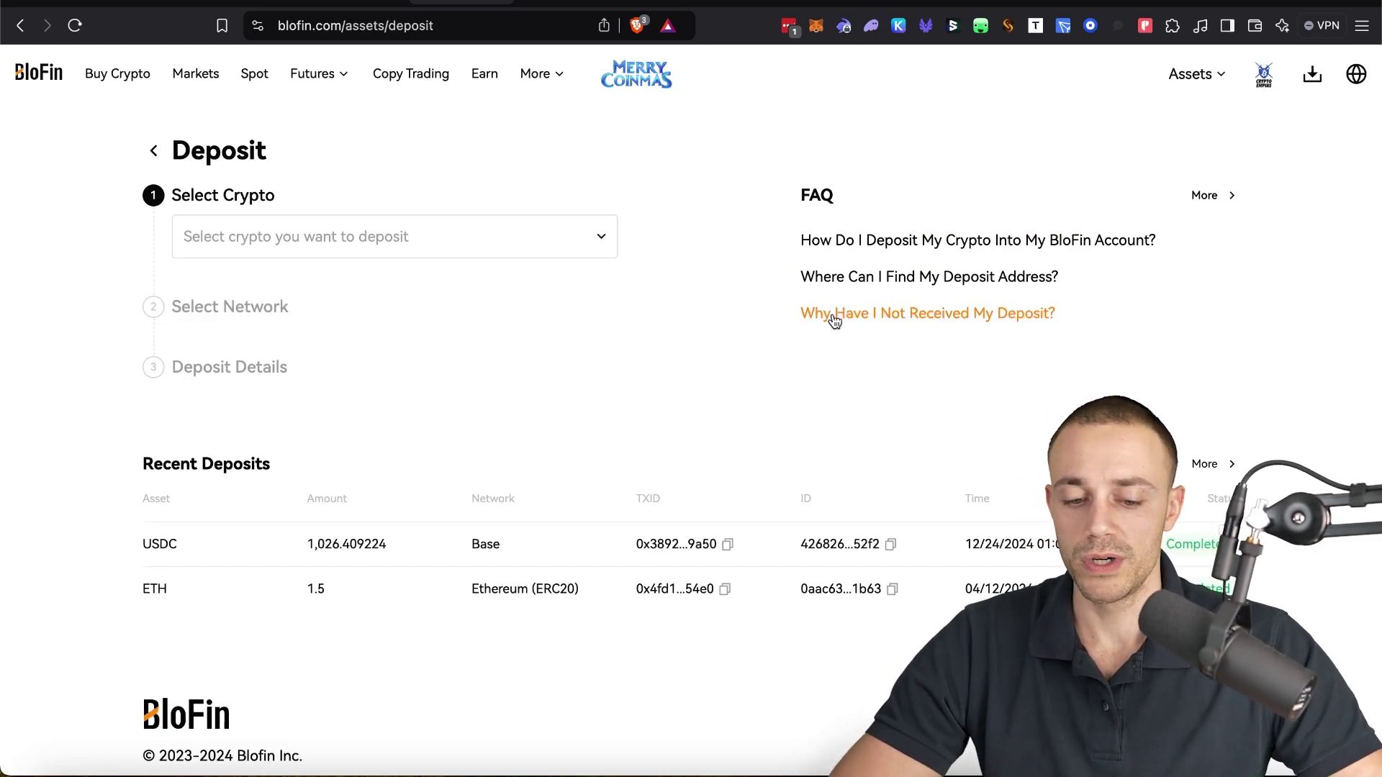
Step: Select SOL on the Solana network and copy its deposit address
click(352, 237)
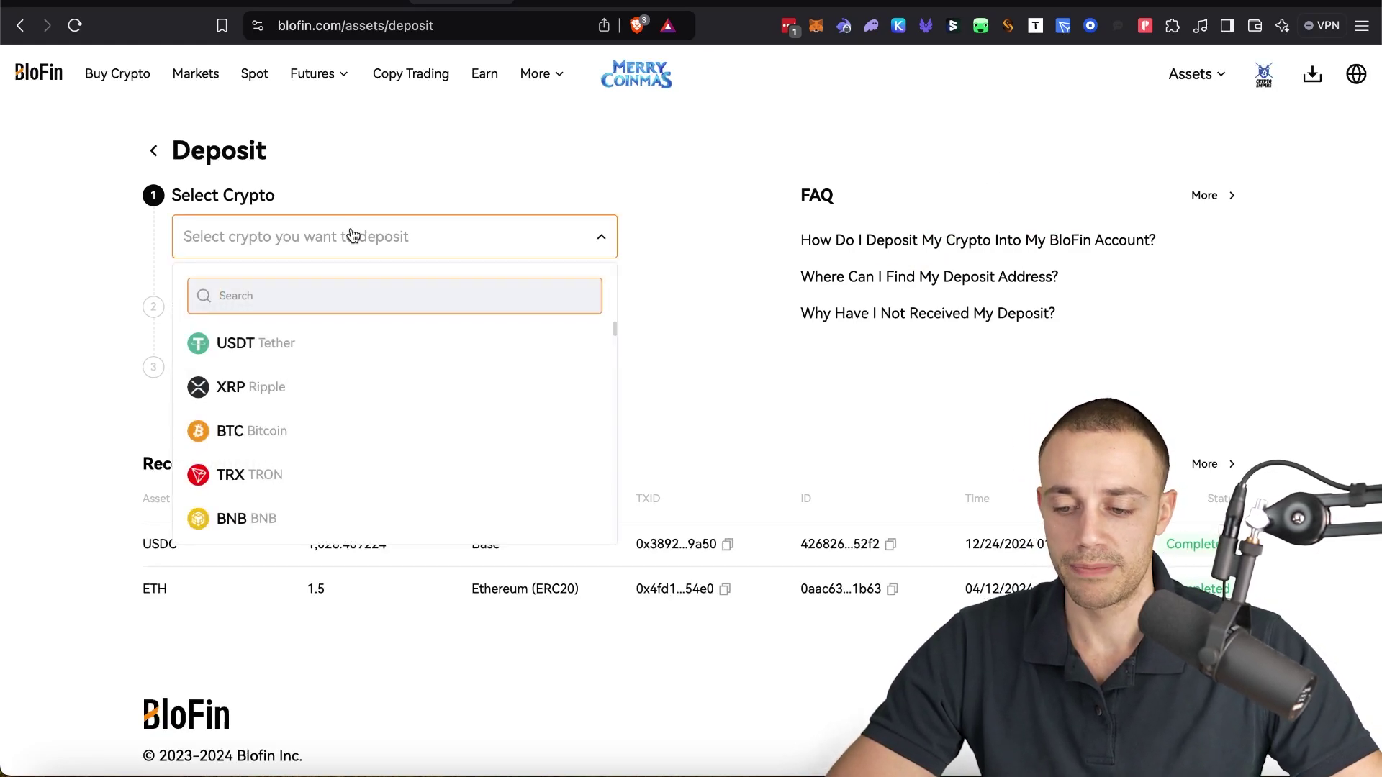
scroll(465, 401, down, 4)
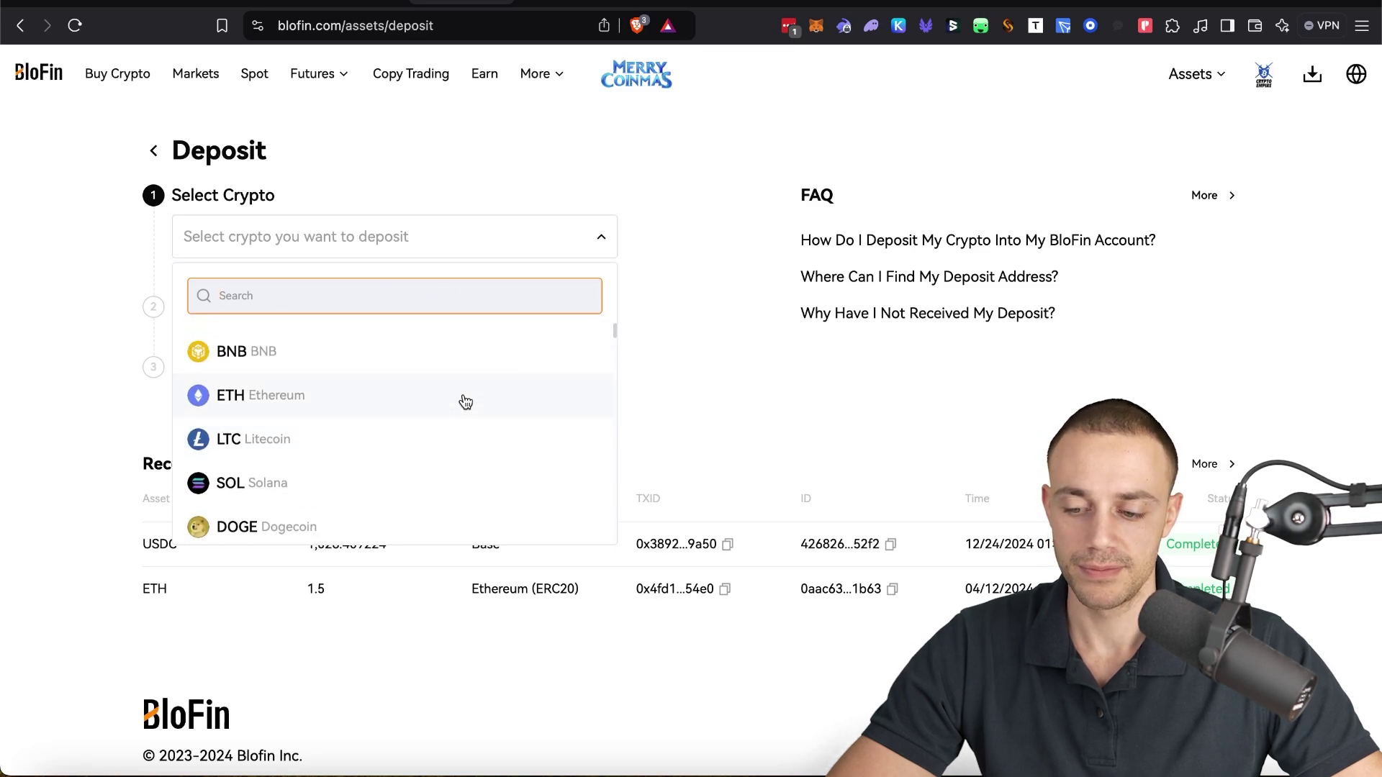
scroll(466, 402, down, 2)
scroll(466, 402, down, 2)
scroll(466, 402, up, 7)
scroll(465, 402, down, 4)
scroll(466, 402, down, 1)
click(365, 436)
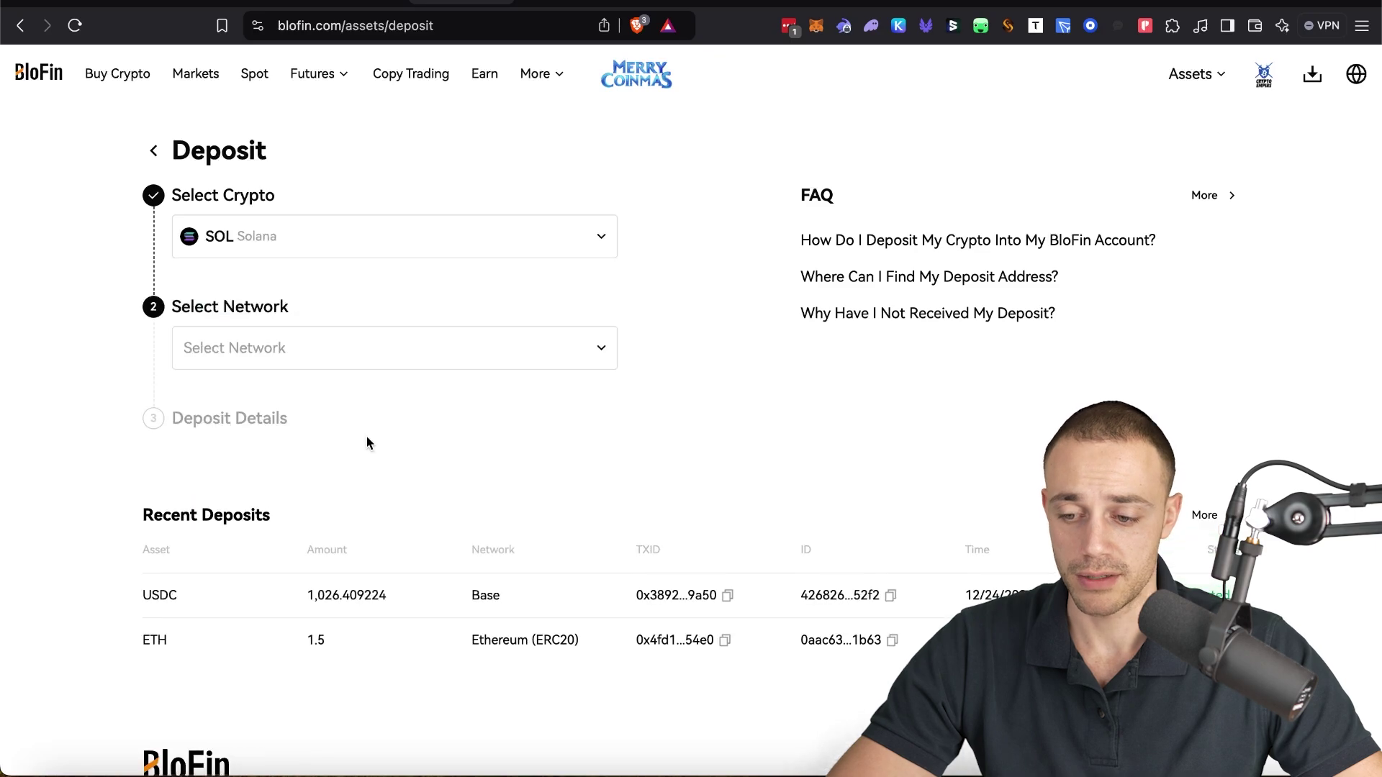
click(444, 334)
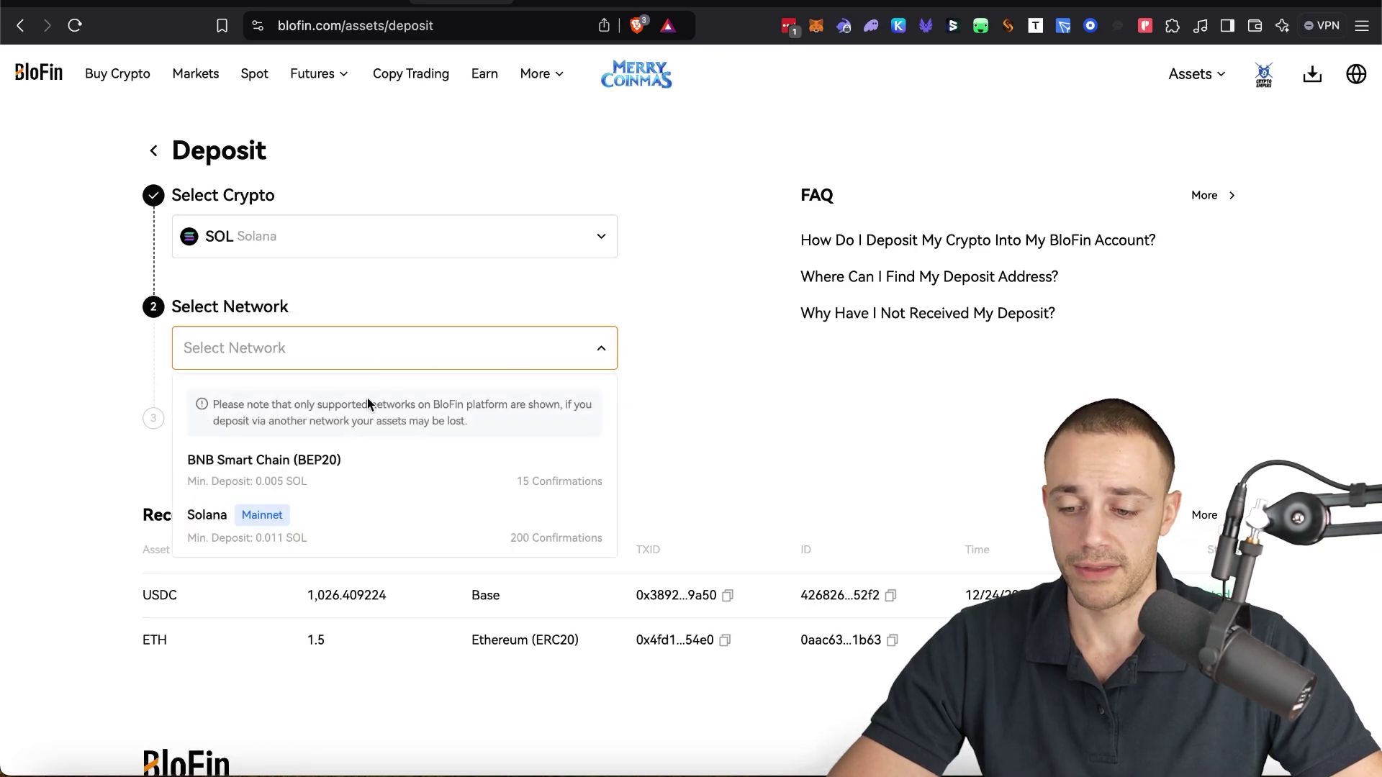
scroll(400, 468, down, 2)
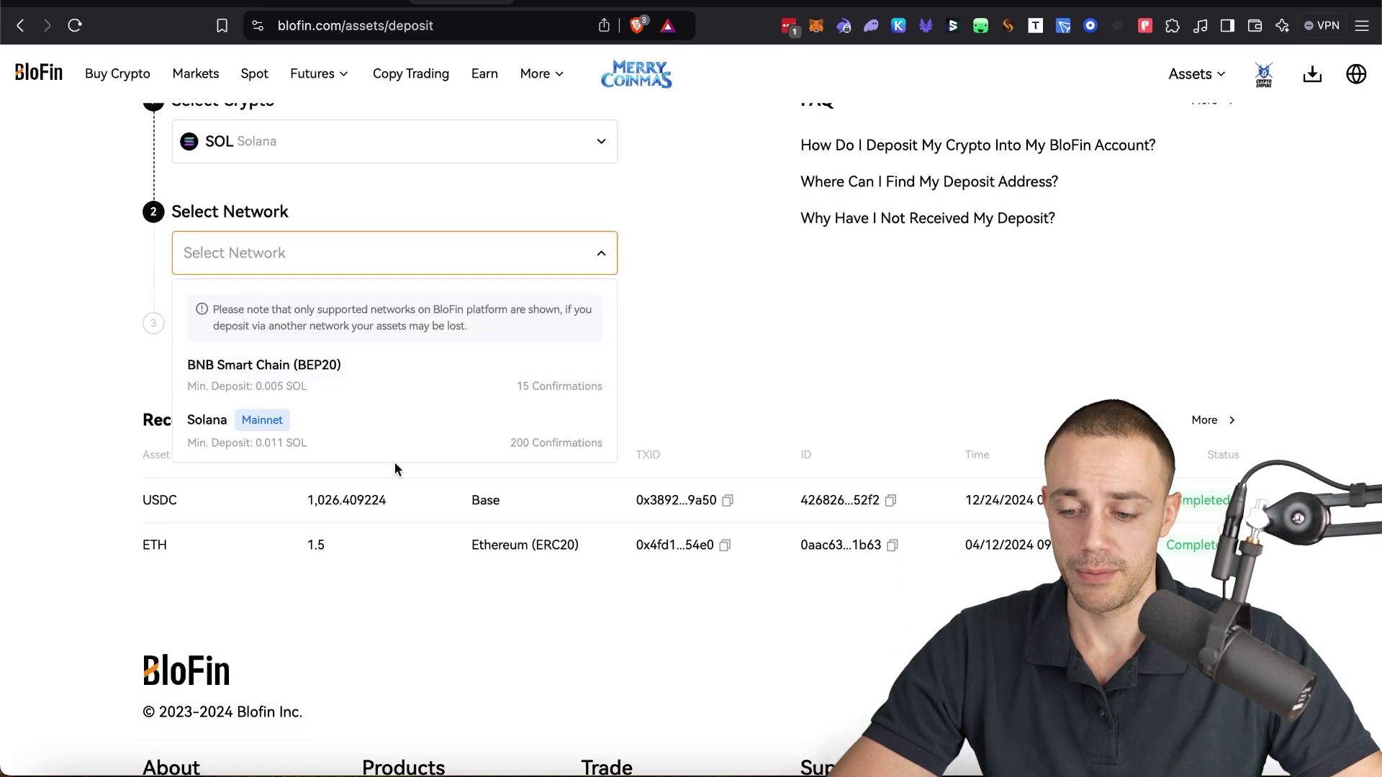
click(342, 430)
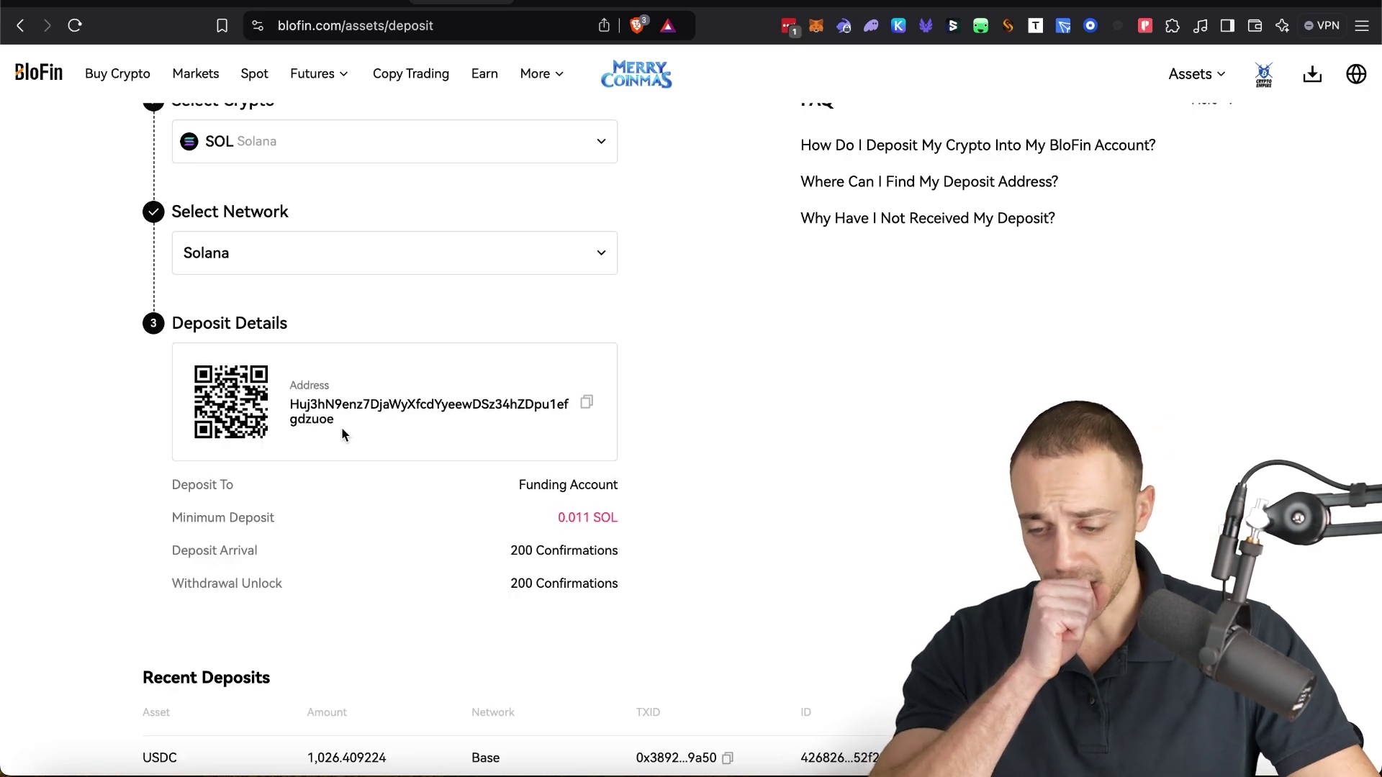
scroll(586, 337, up, 2)
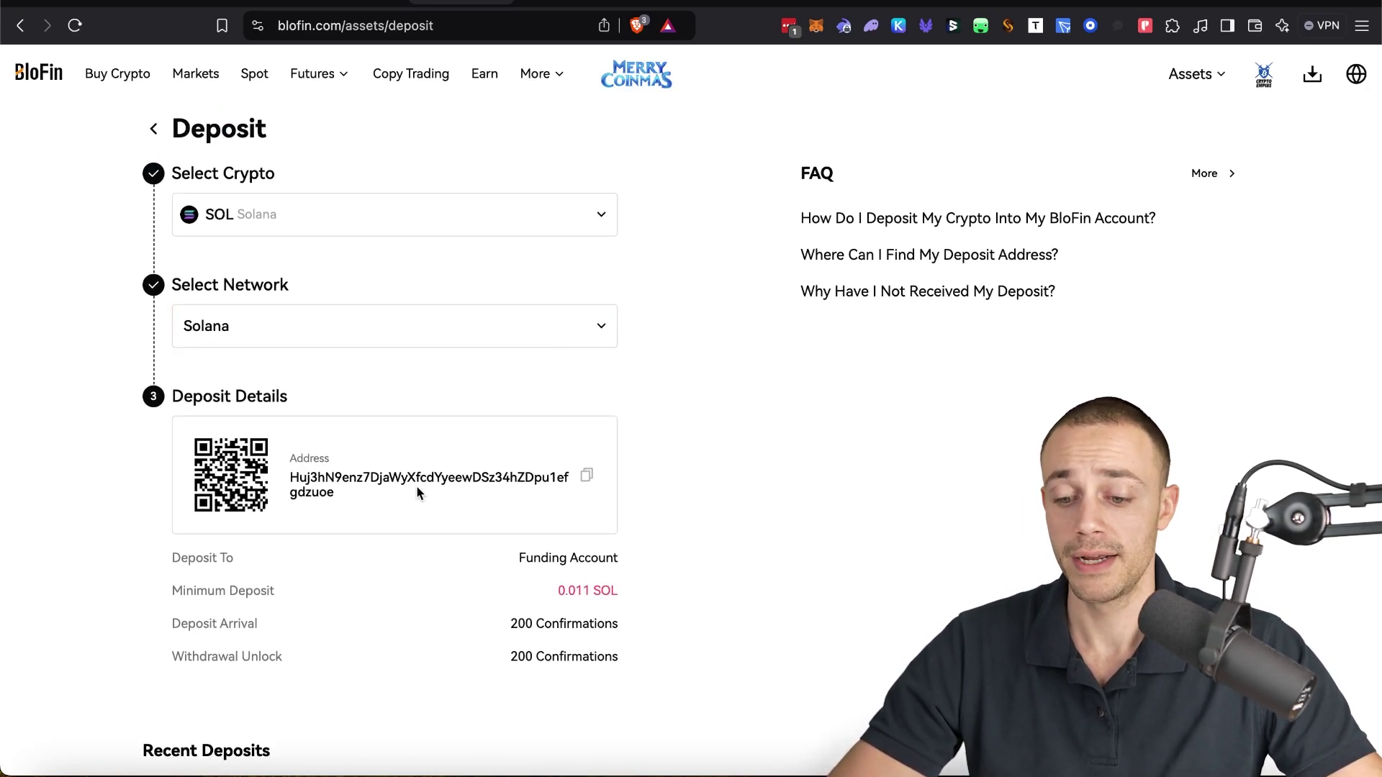
click(587, 476)
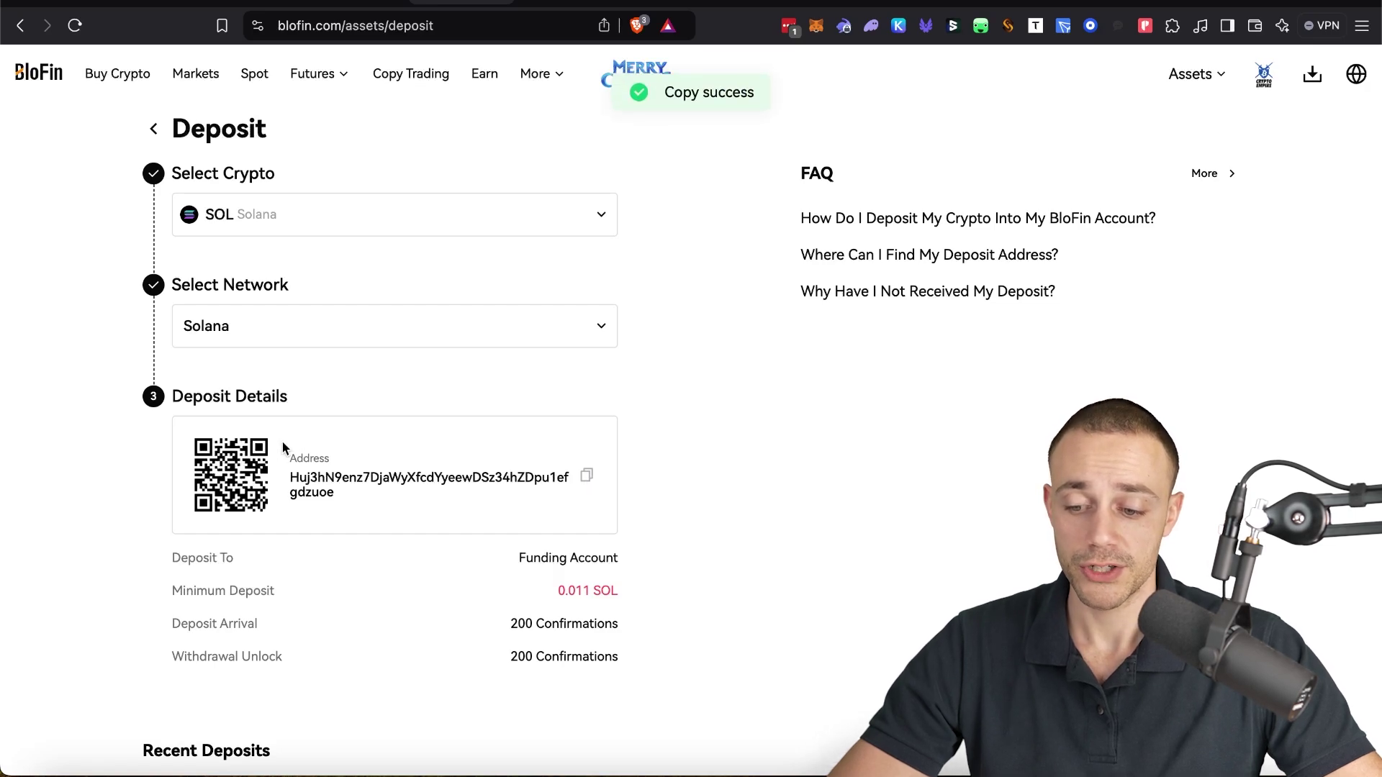
Step: Browse the coin list again keeping SOL, then return to the assets overview
scroll(691, 472, up, 1)
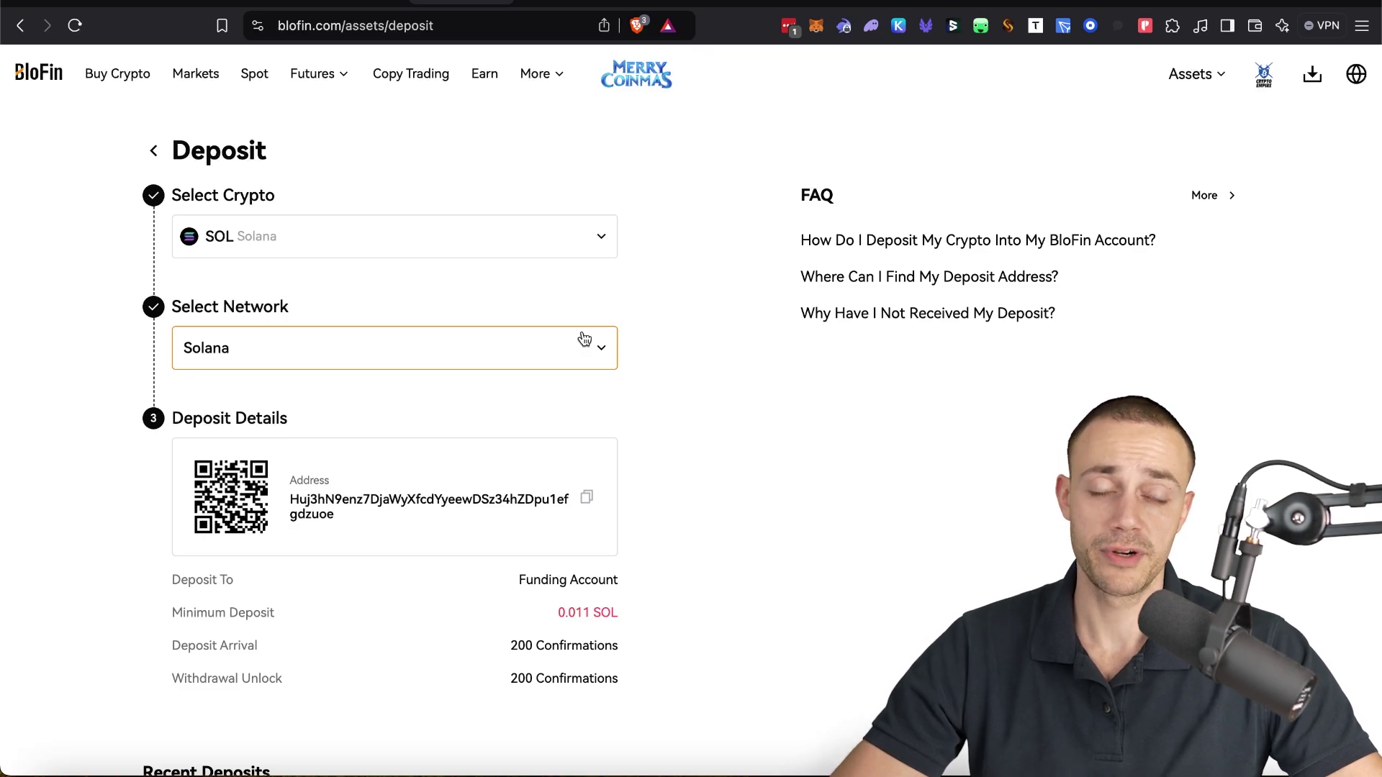
click(412, 238)
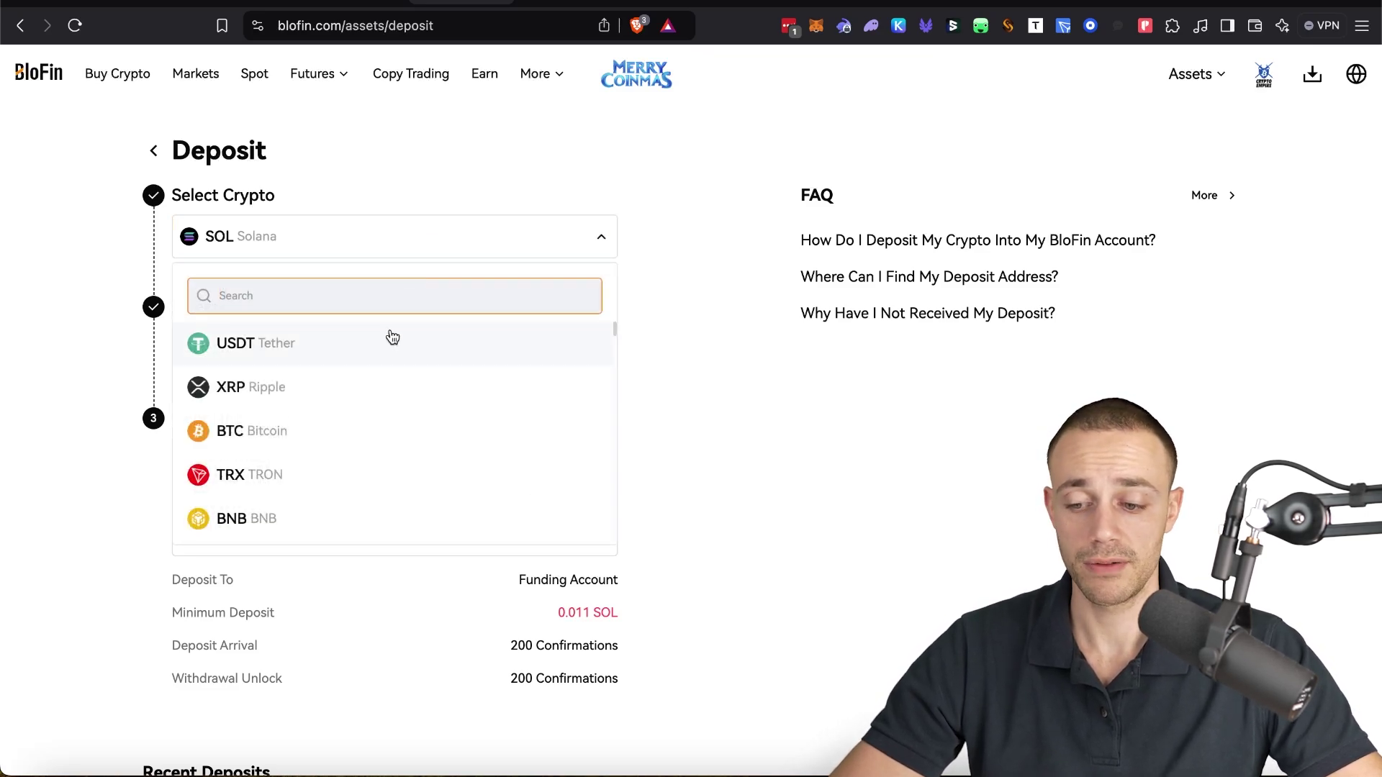
scroll(401, 429, down, 5)
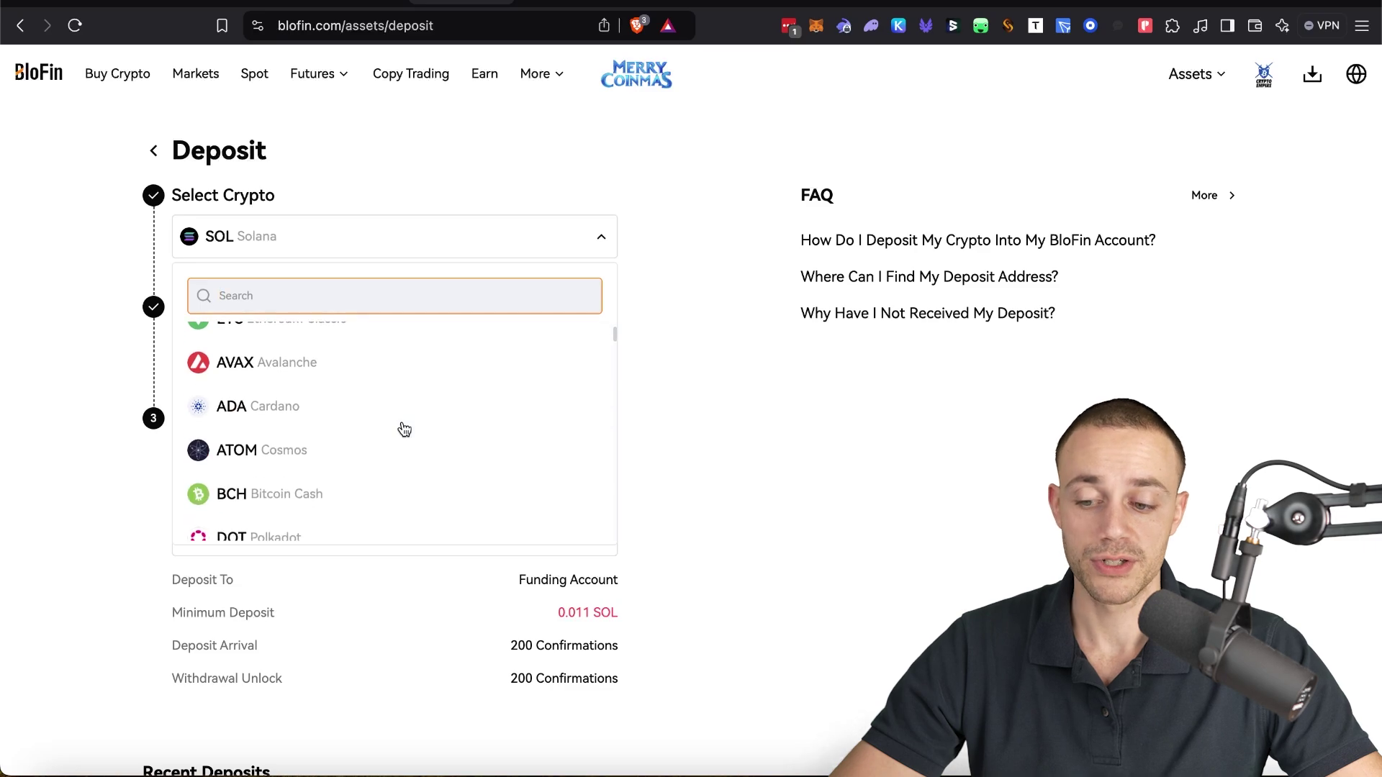
click(783, 456)
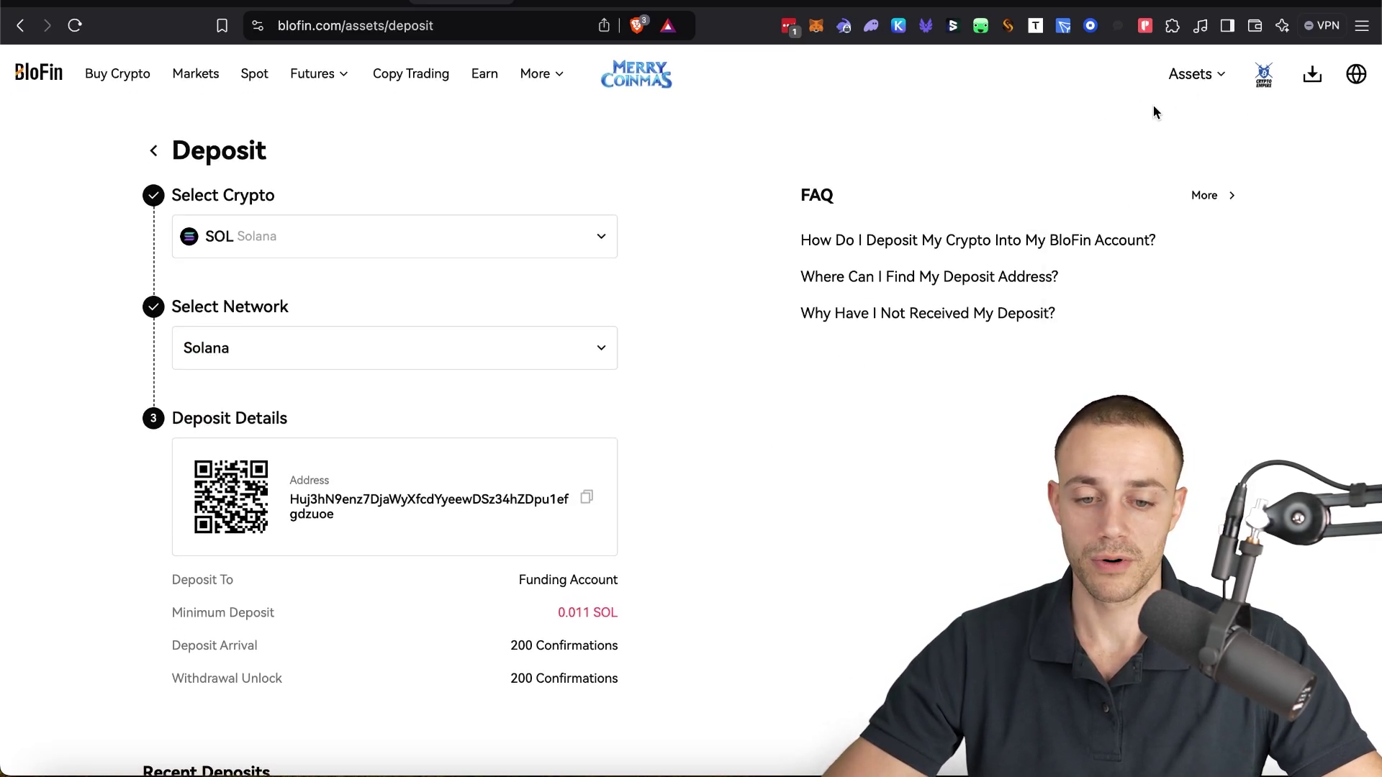
mouse_move(1190, 85)
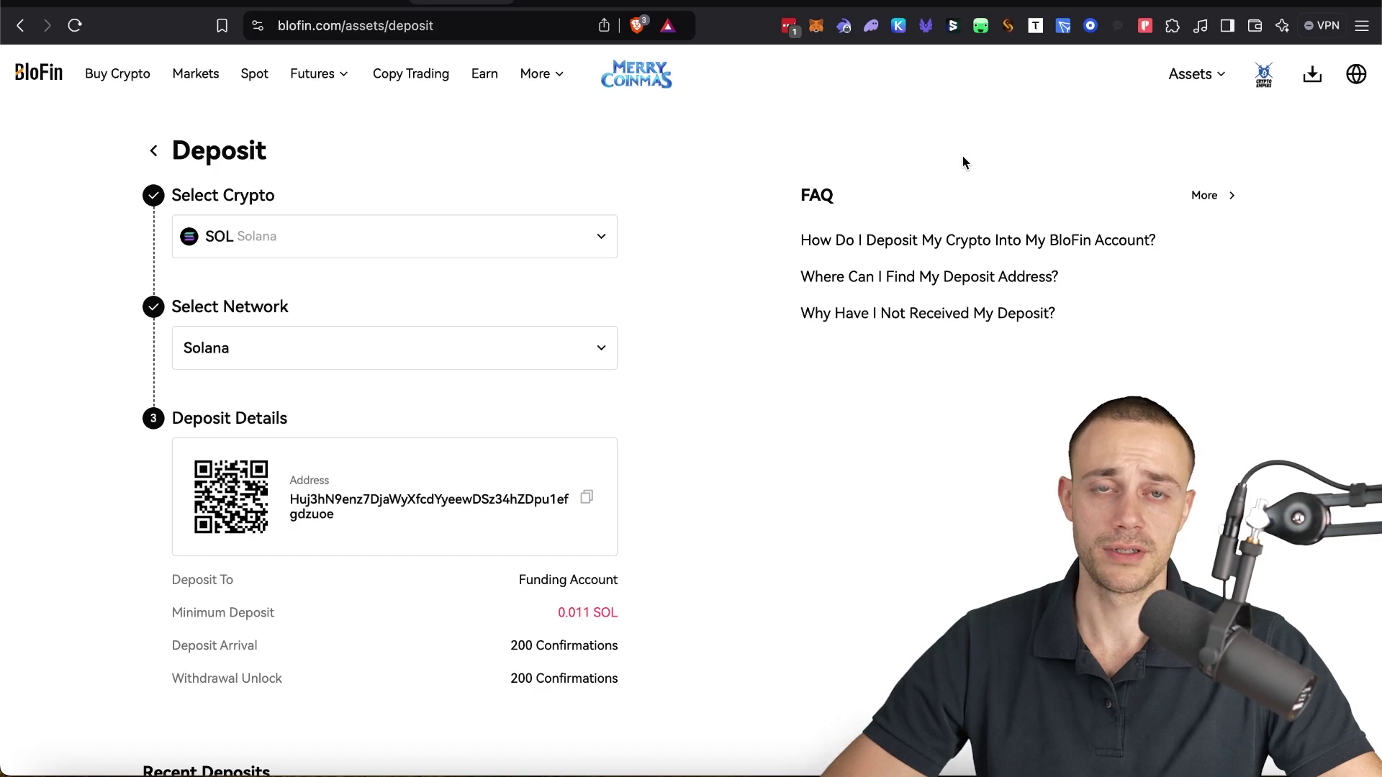
click(1149, 128)
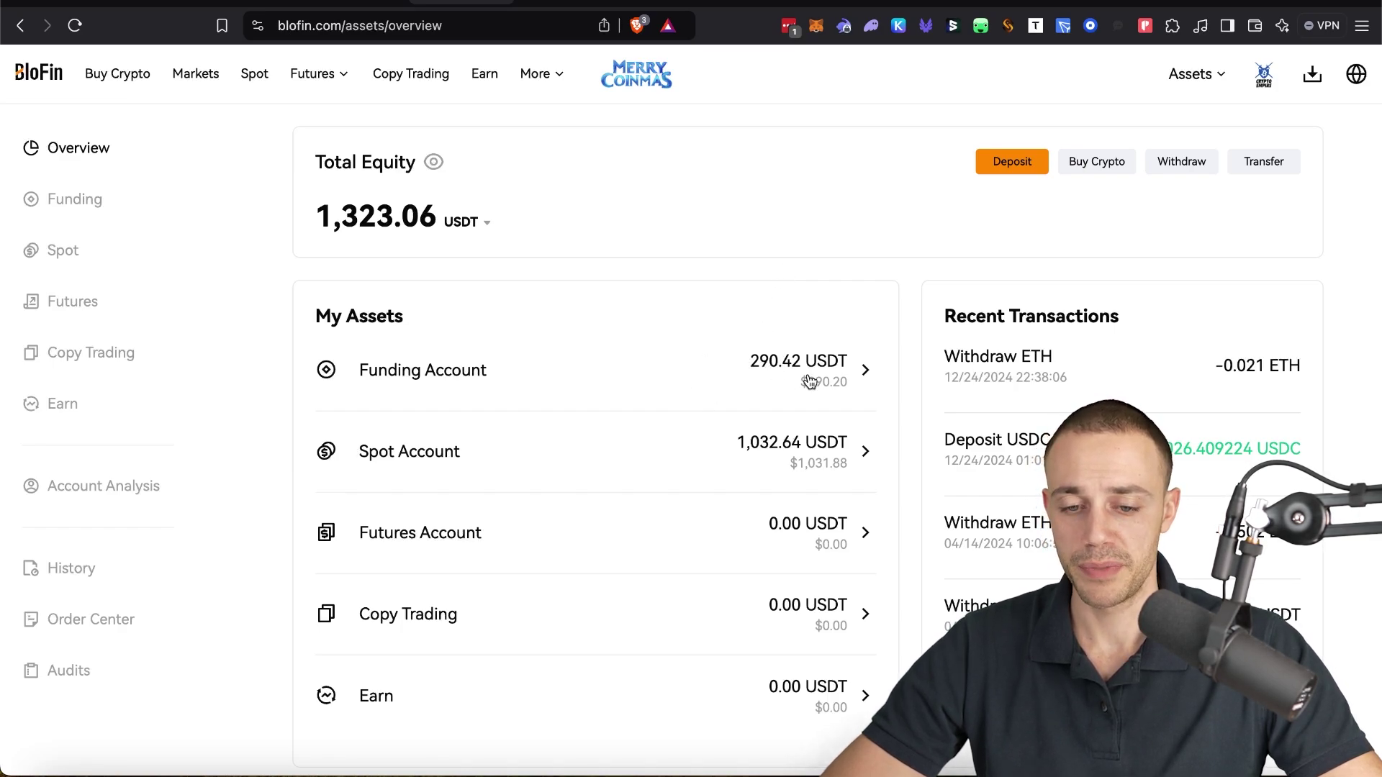
Step: Open the Funding Account details showing 290.56 USDT held as 0.0836 ETH
click(866, 372)
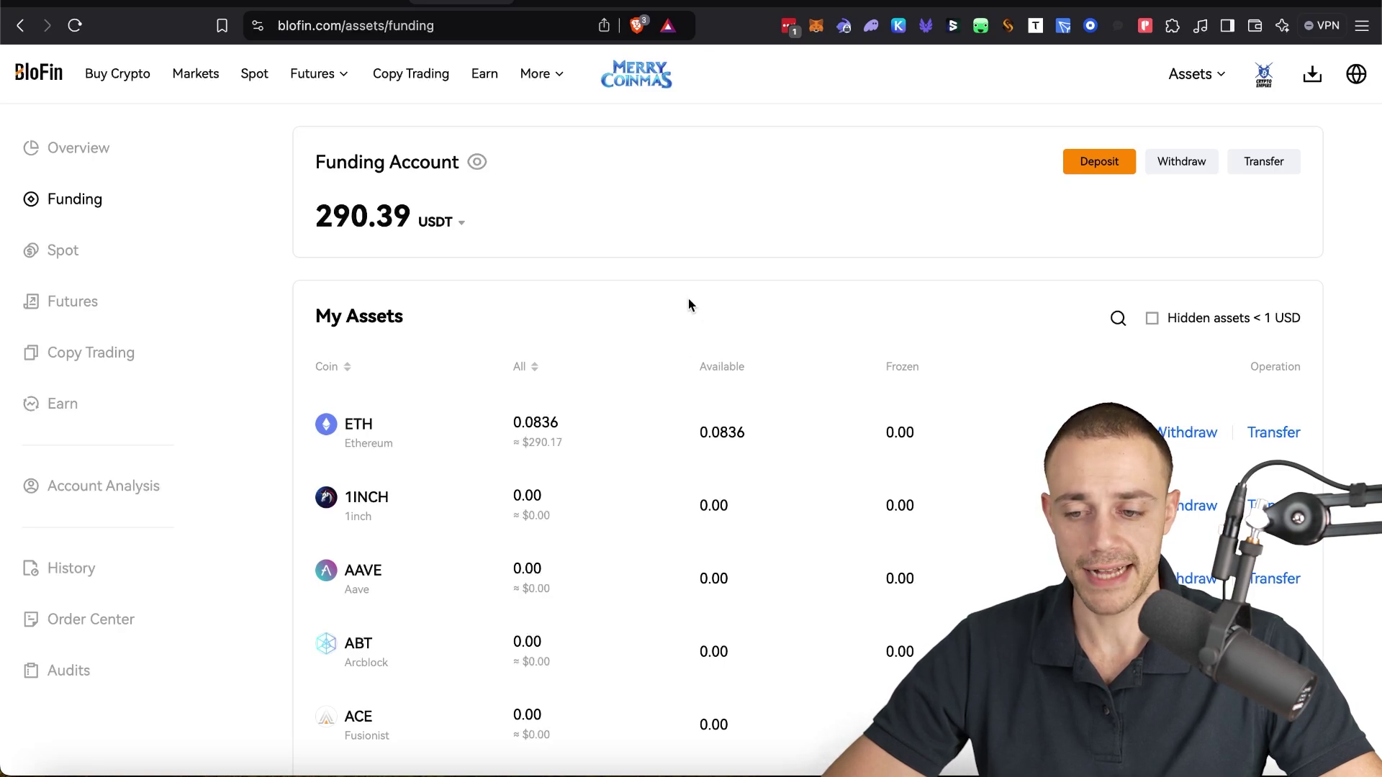
click(74, 199)
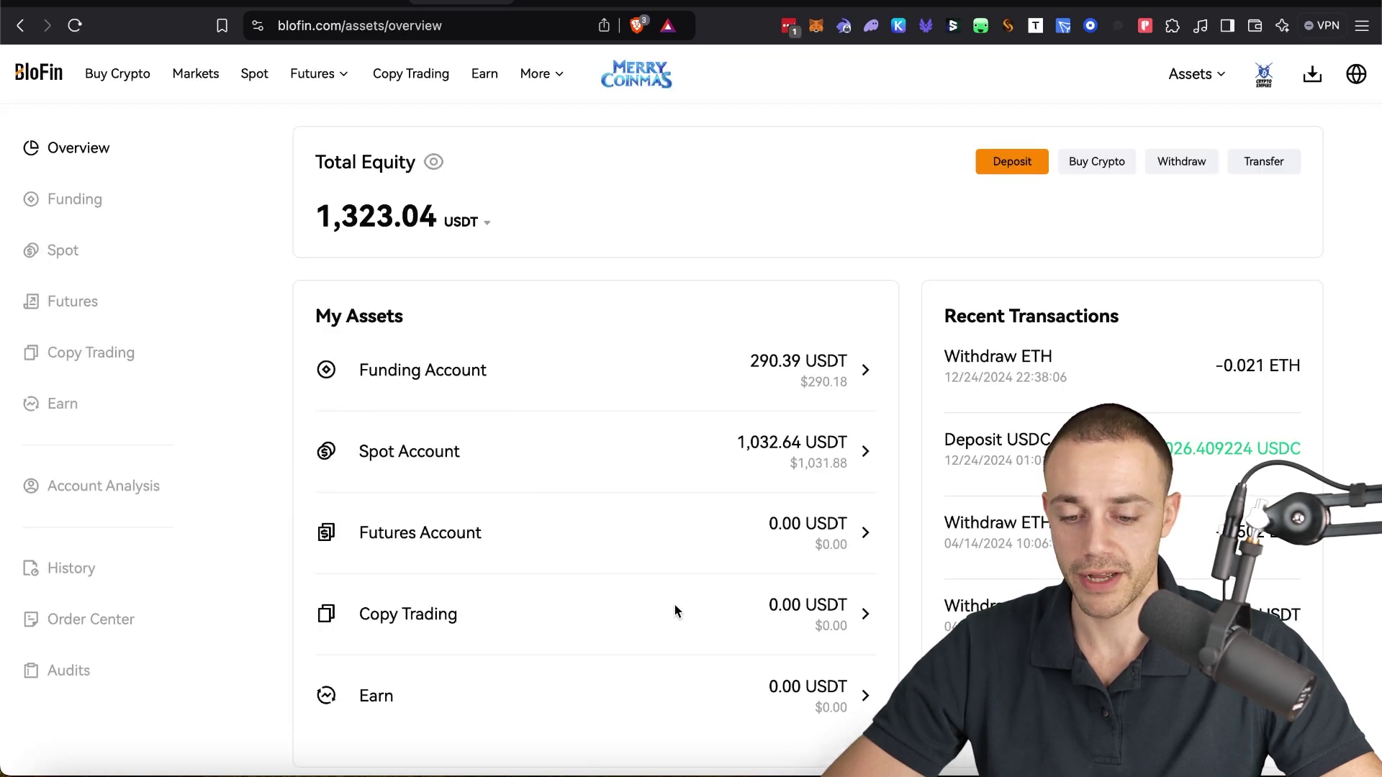
scroll(676, 605, down, 3)
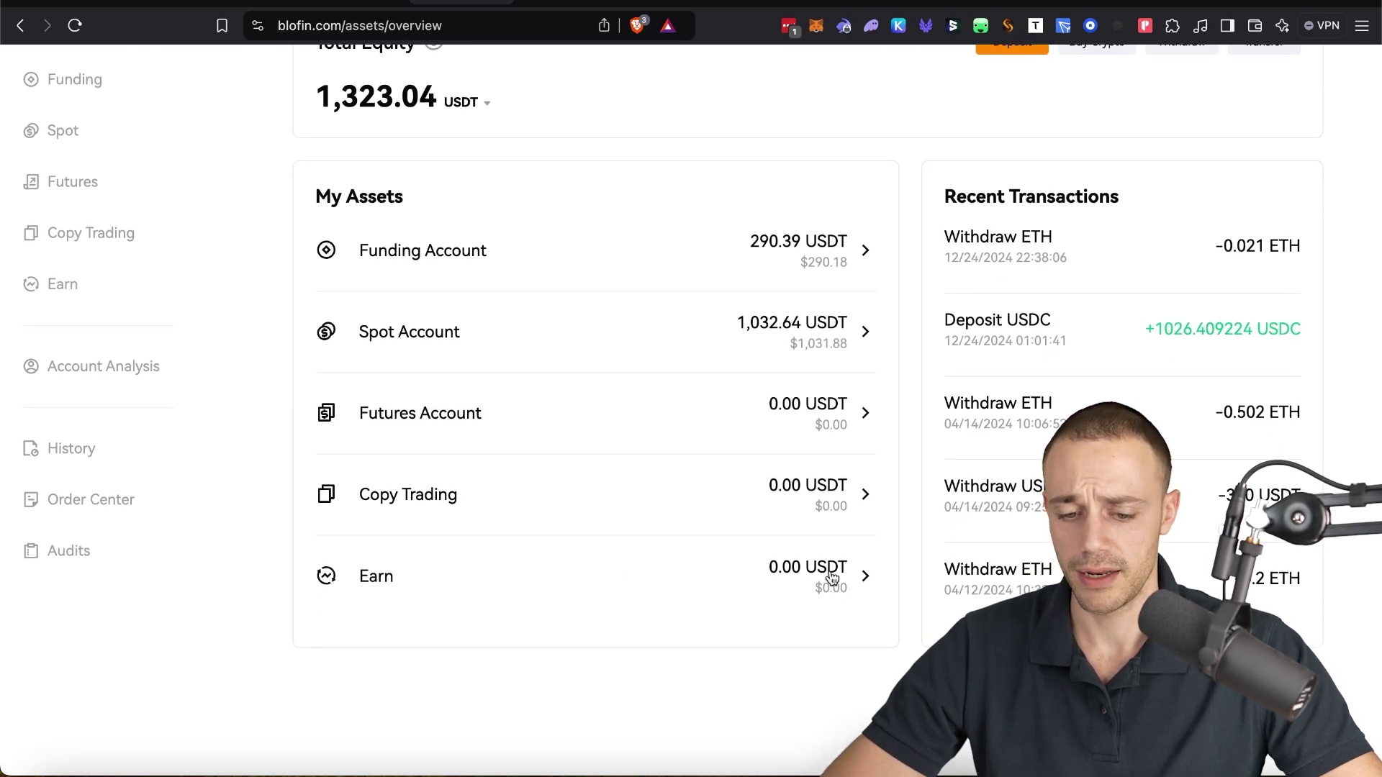
scroll(835, 278, up, 3)
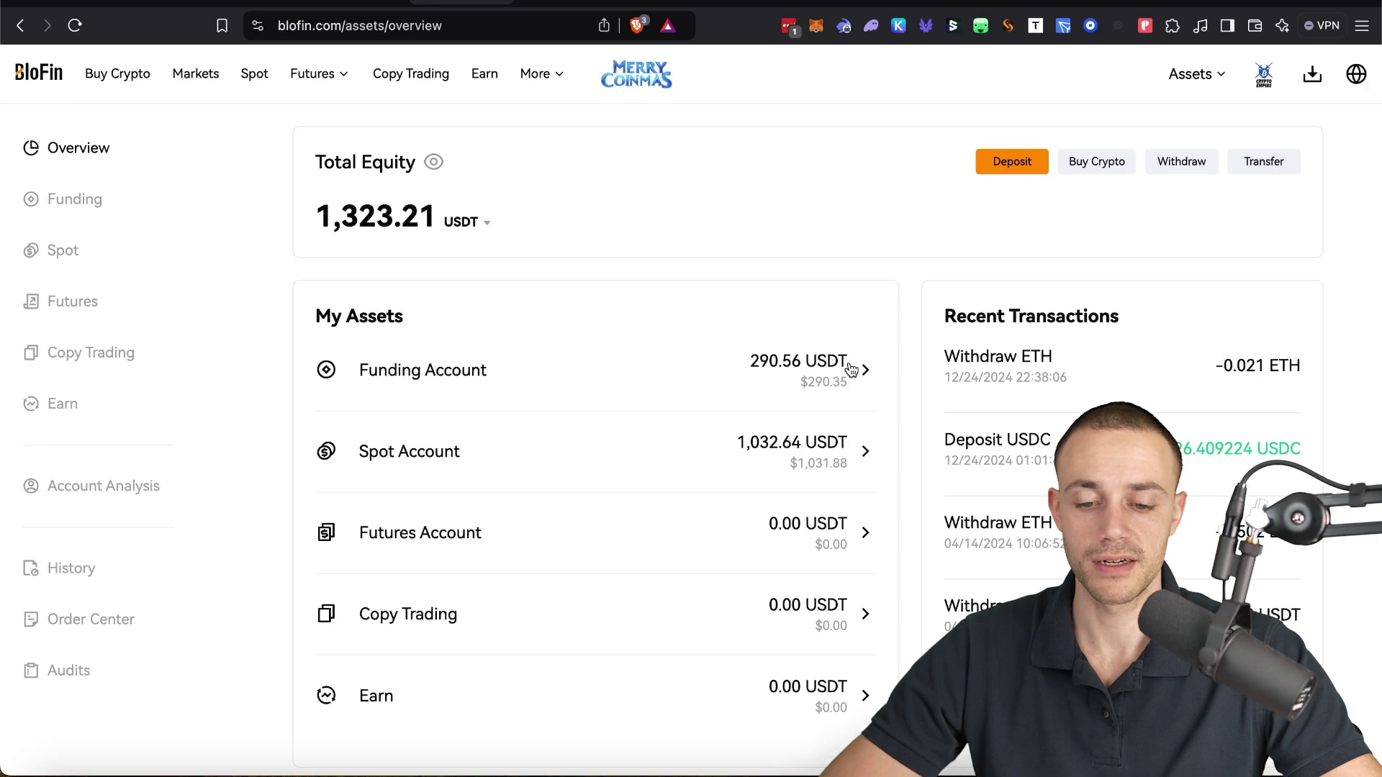
click(862, 370)
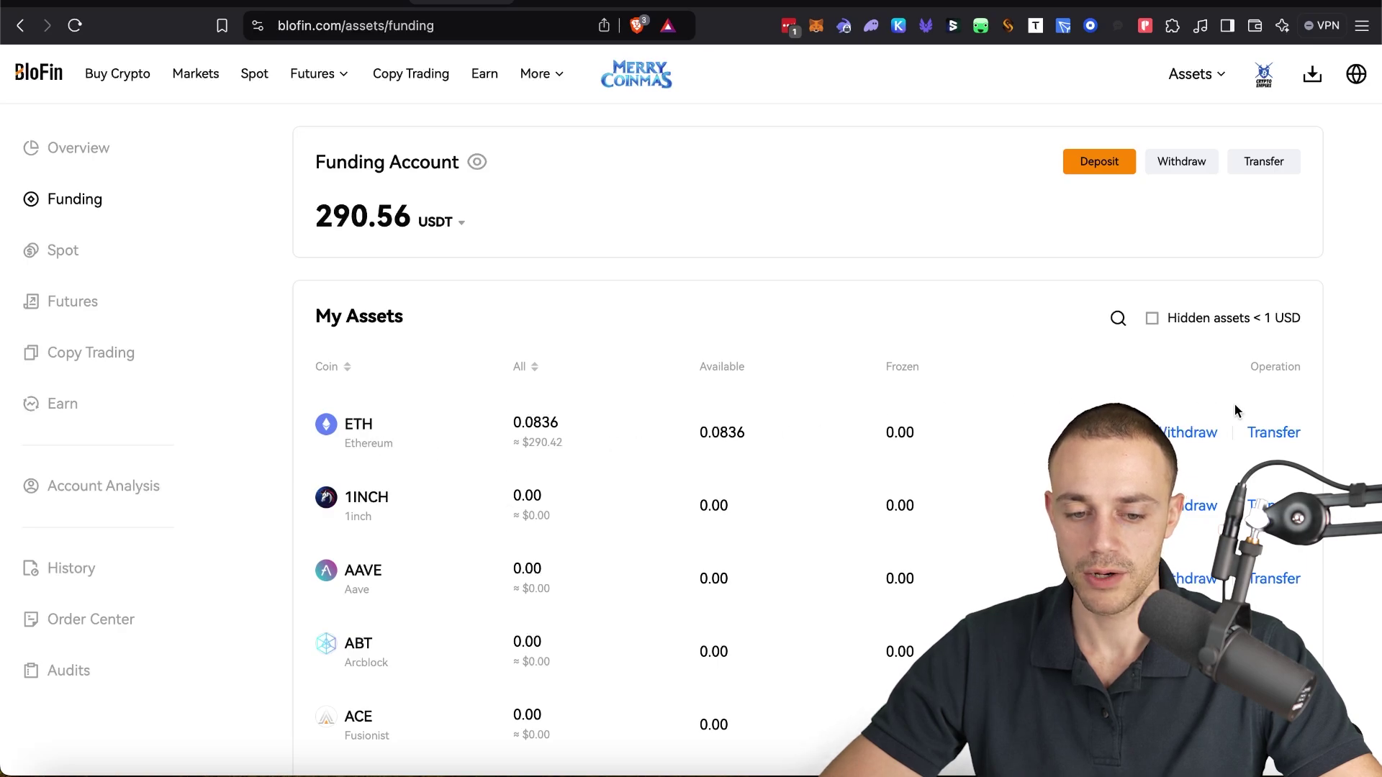
Step: Transfer All 0.0836 ETH from Funding Account to Spot Account, then view the Spot holdings
click(1272, 434)
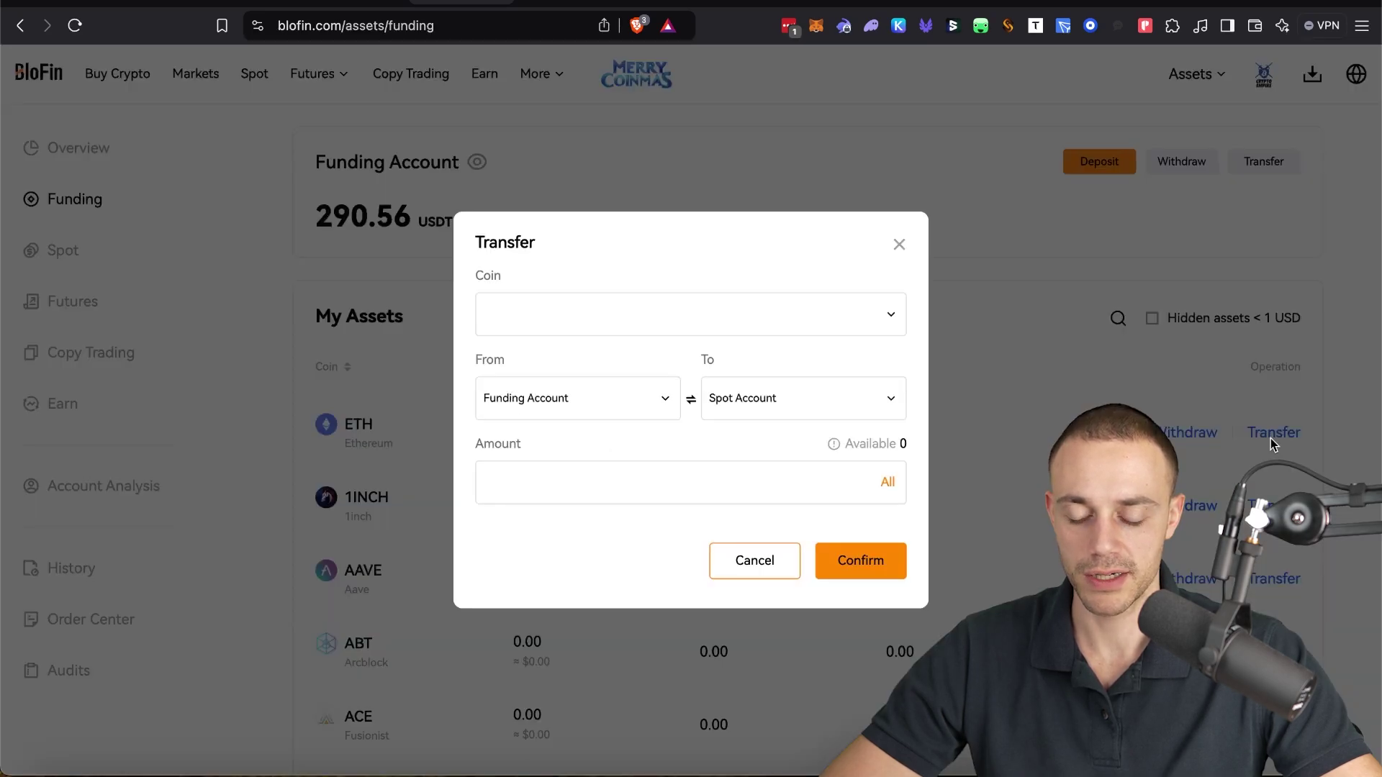
click(630, 324)
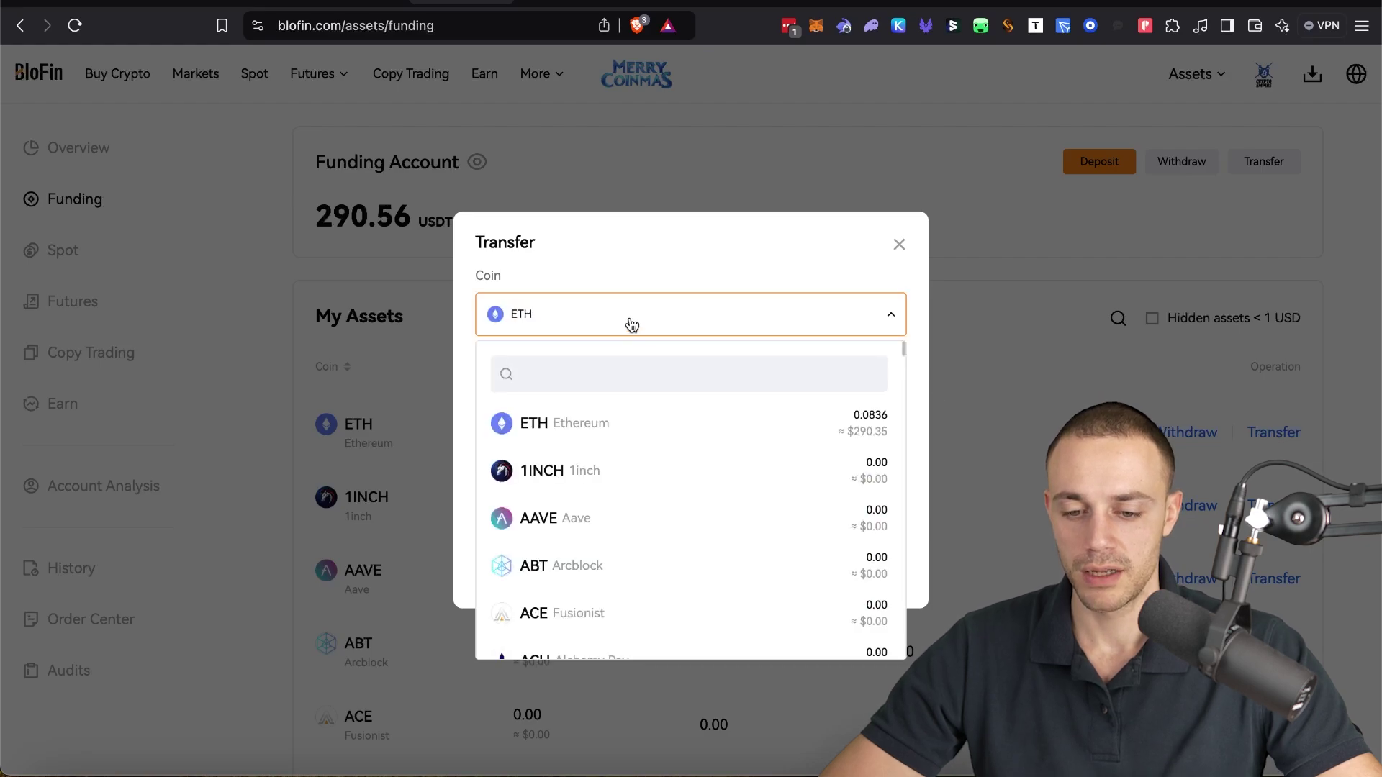
click(545, 423)
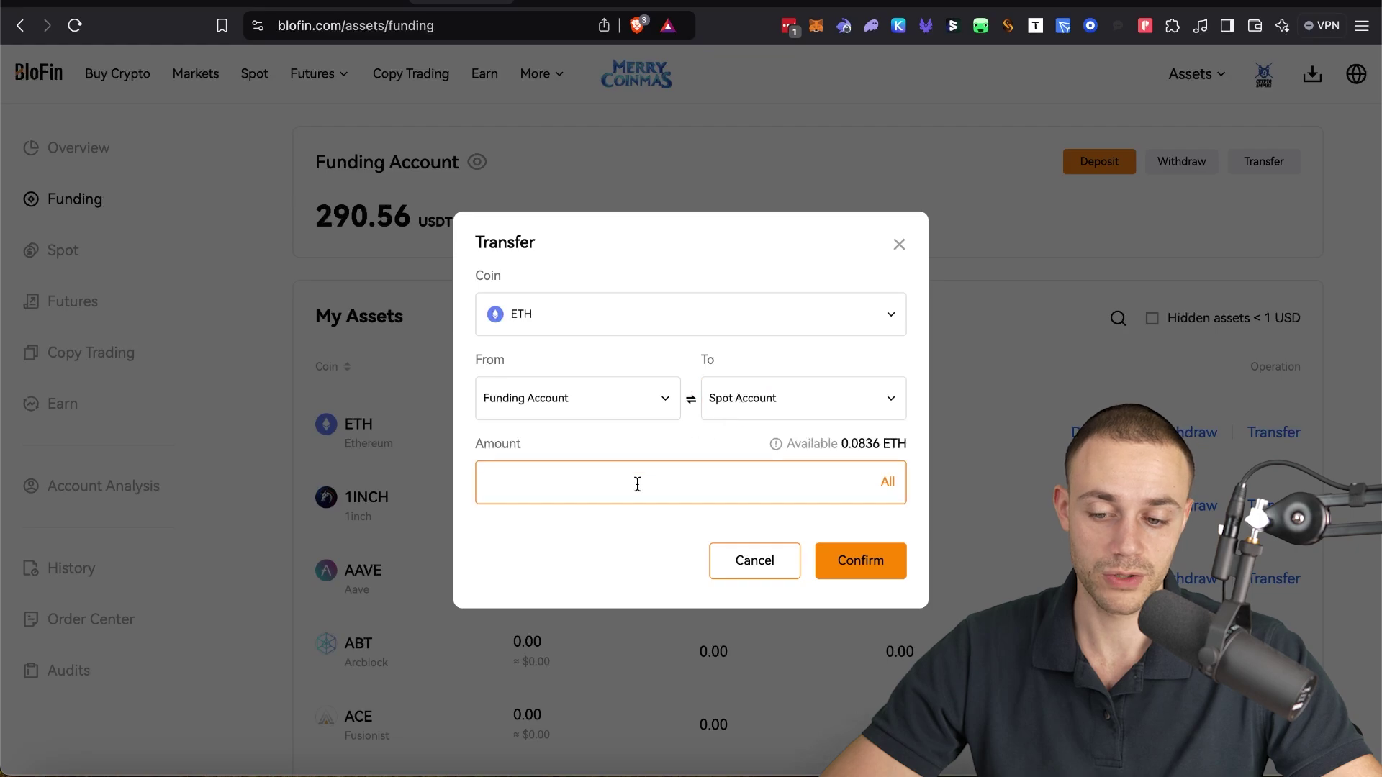
click(887, 482)
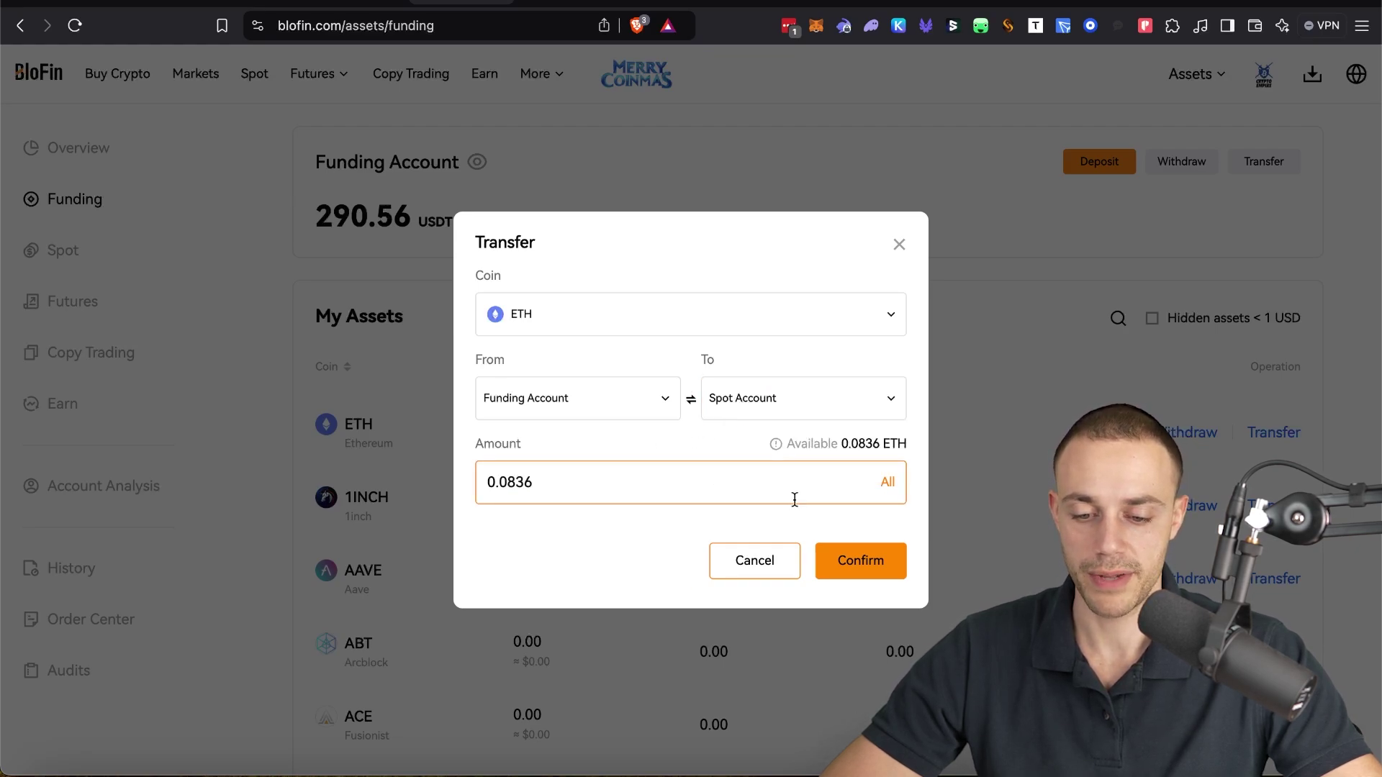
click(863, 562)
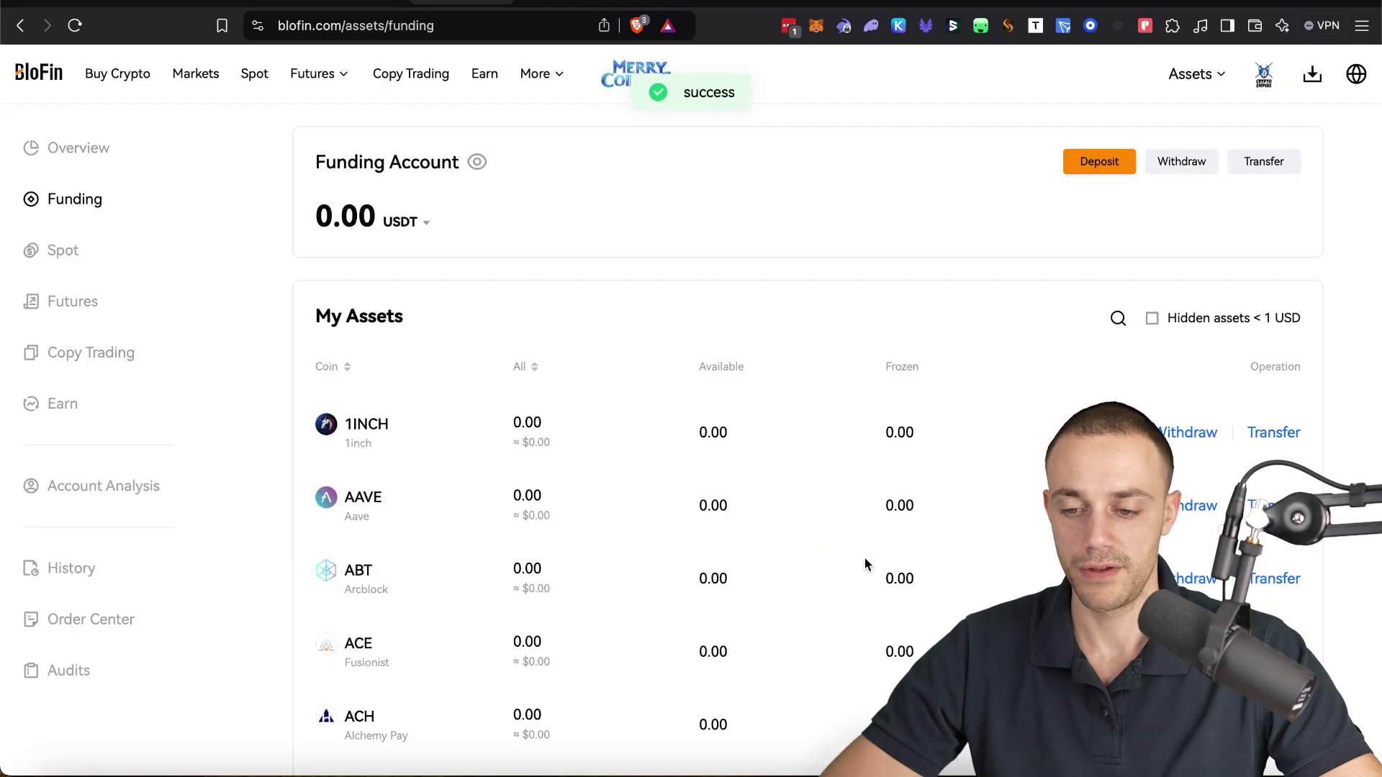
click(58, 252)
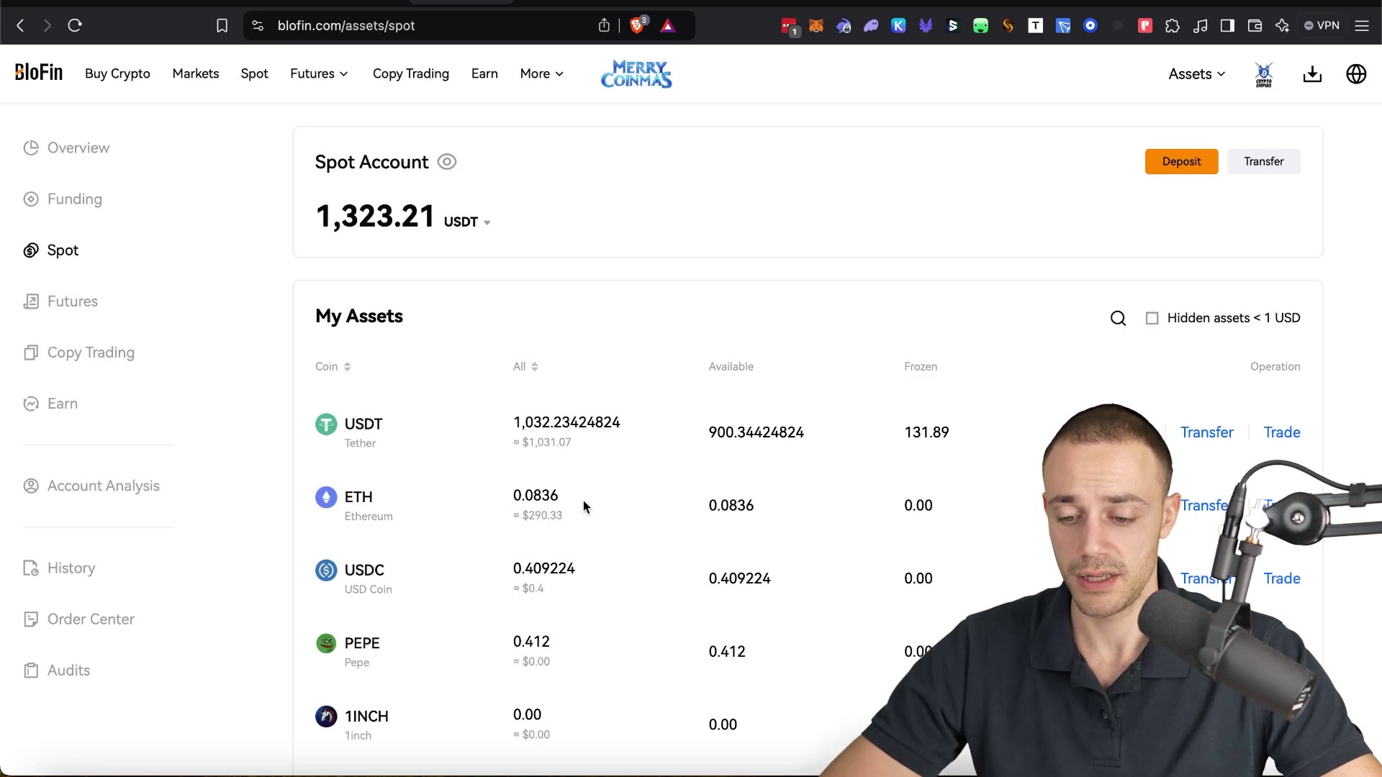
Step: Scroll over the BTC/USDT spot trading page to look it over
scroll(583, 500, down, 5)
scroll(583, 500, up, 5)
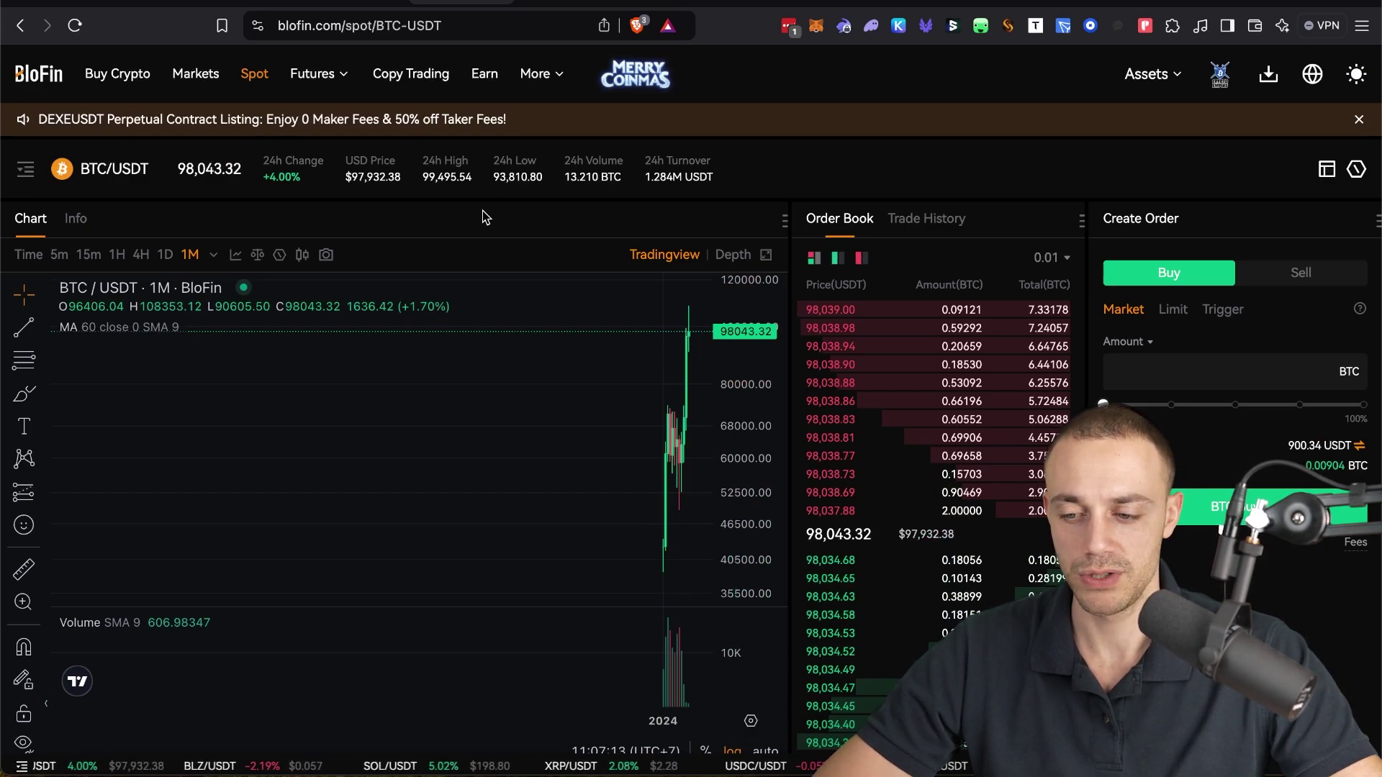
Step: Close the DEXEUSDT announcement banner and zoom the monthly chart into the 2024–2025 candles
click(1359, 119)
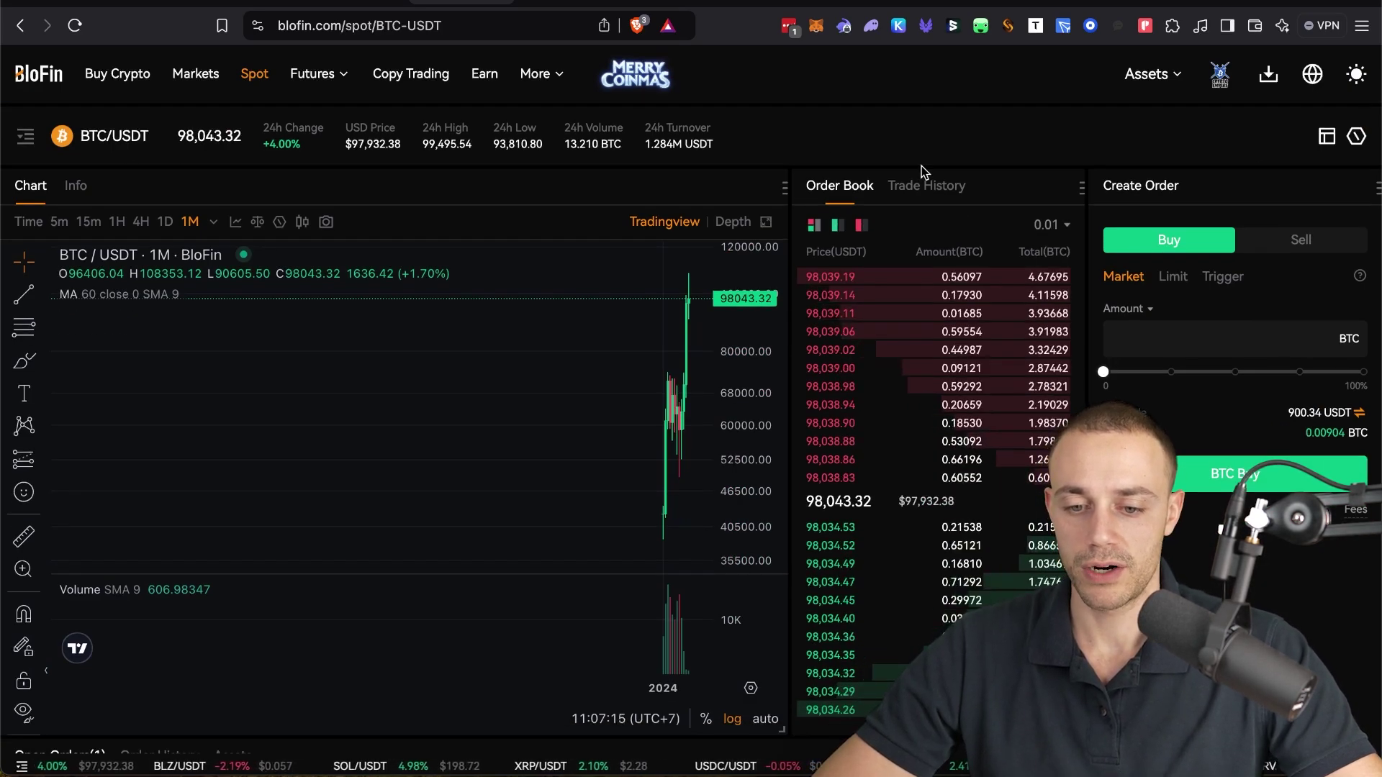
scroll(922, 171, down, 1)
scroll(460, 346, up, 1)
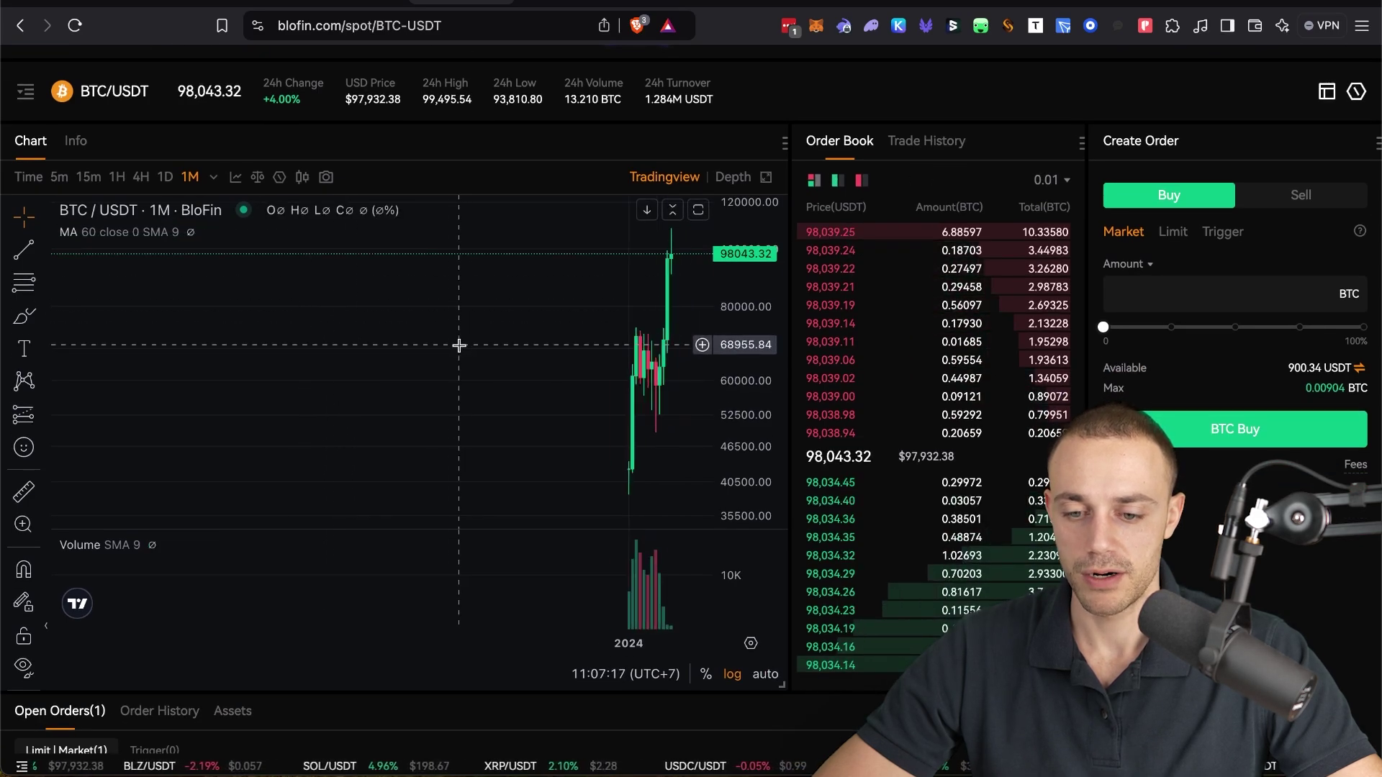
scroll(459, 346, up, 1)
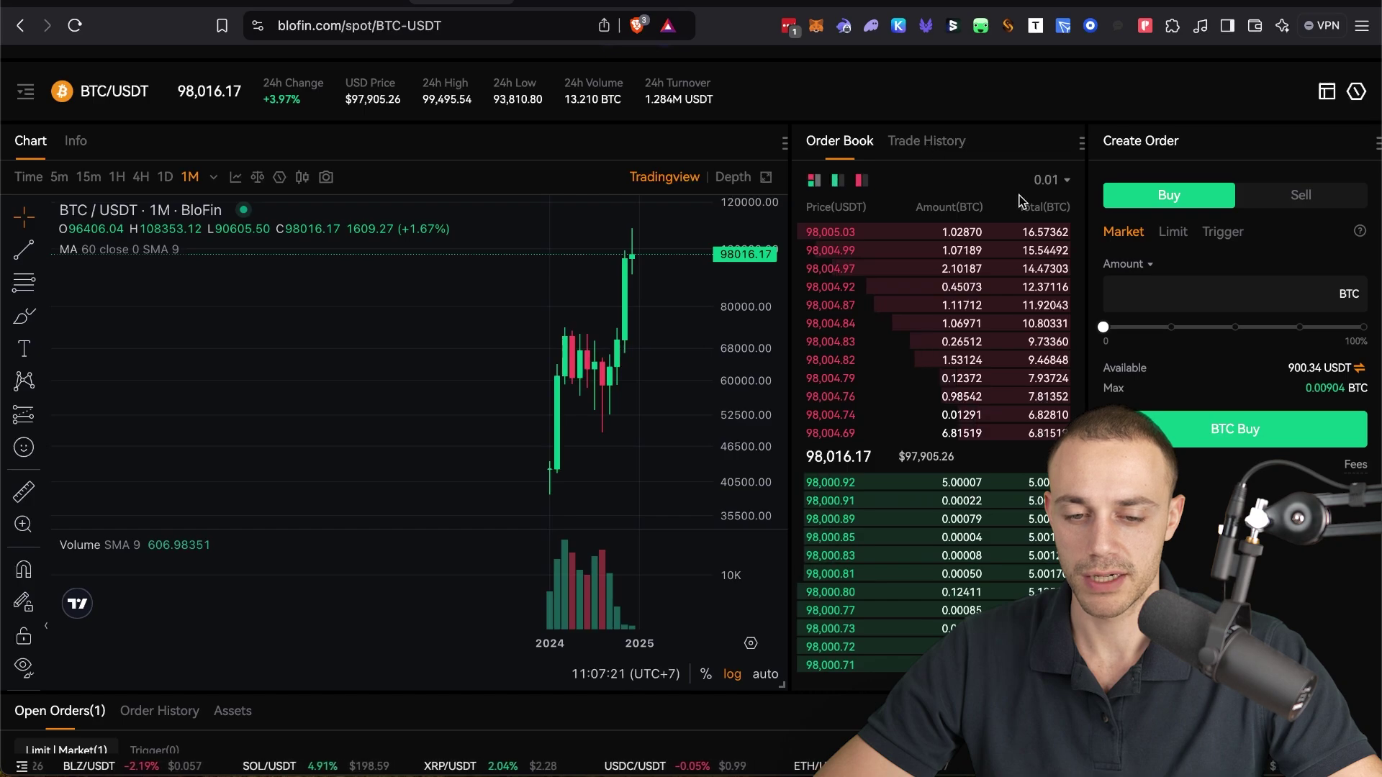
scroll(1152, 219, up, 1)
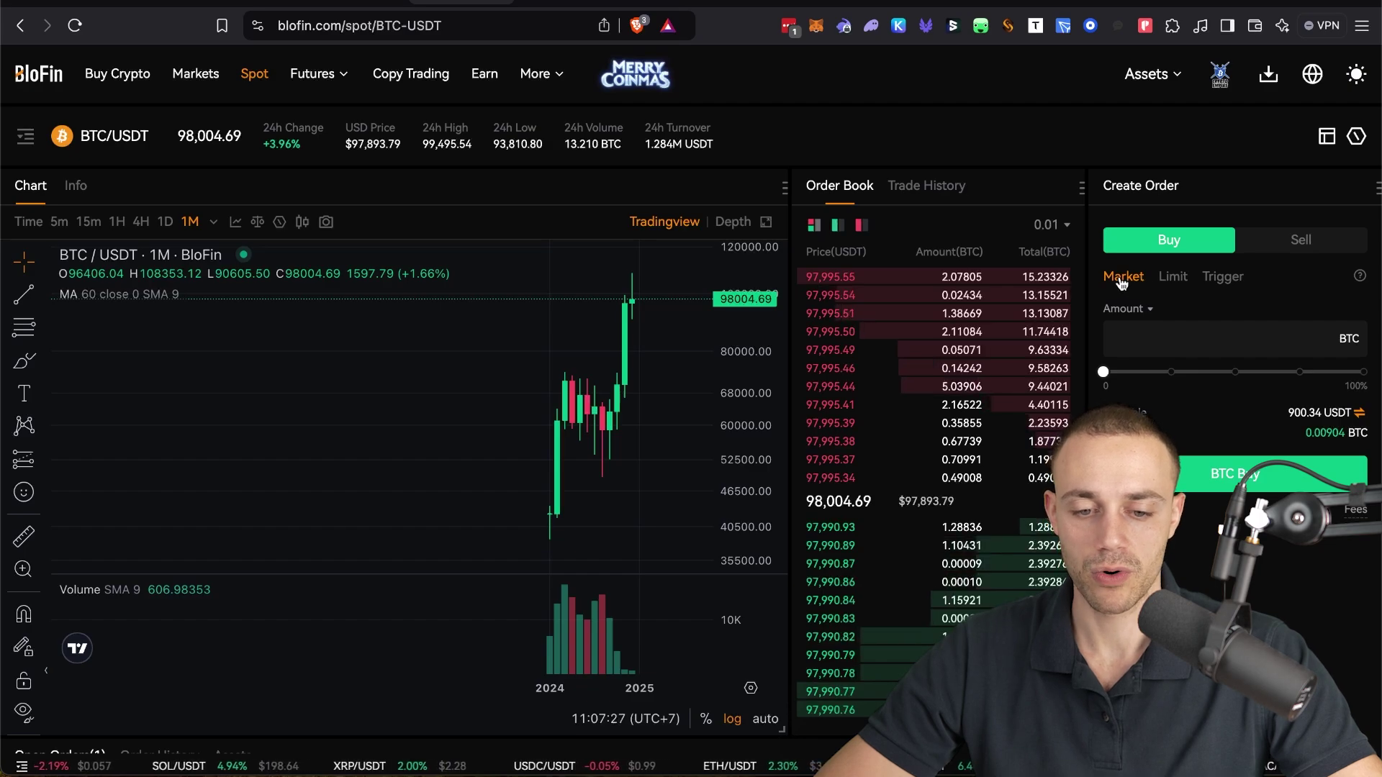
Step: Compare the Limit and Trigger order forms, leaving the order form on Market
click(1173, 277)
click(1220, 279)
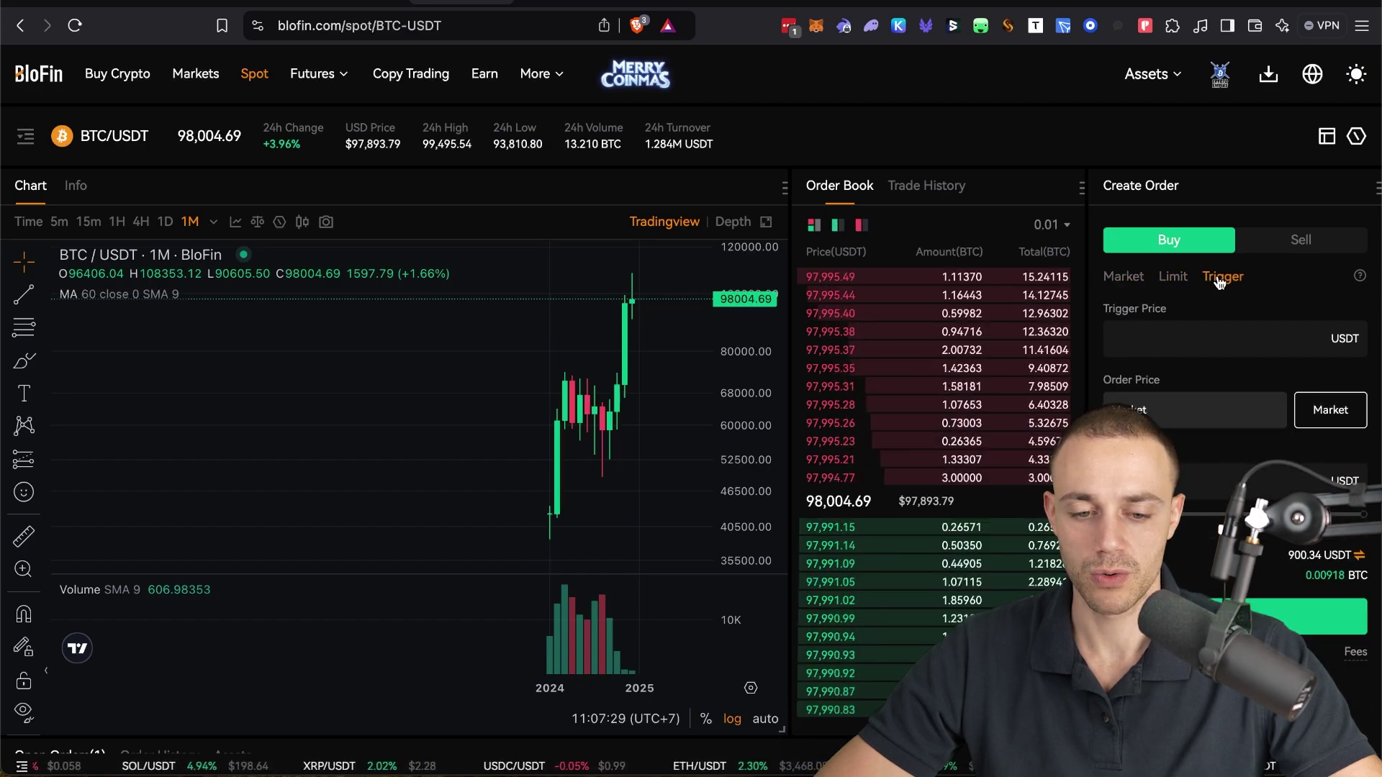
click(1121, 281)
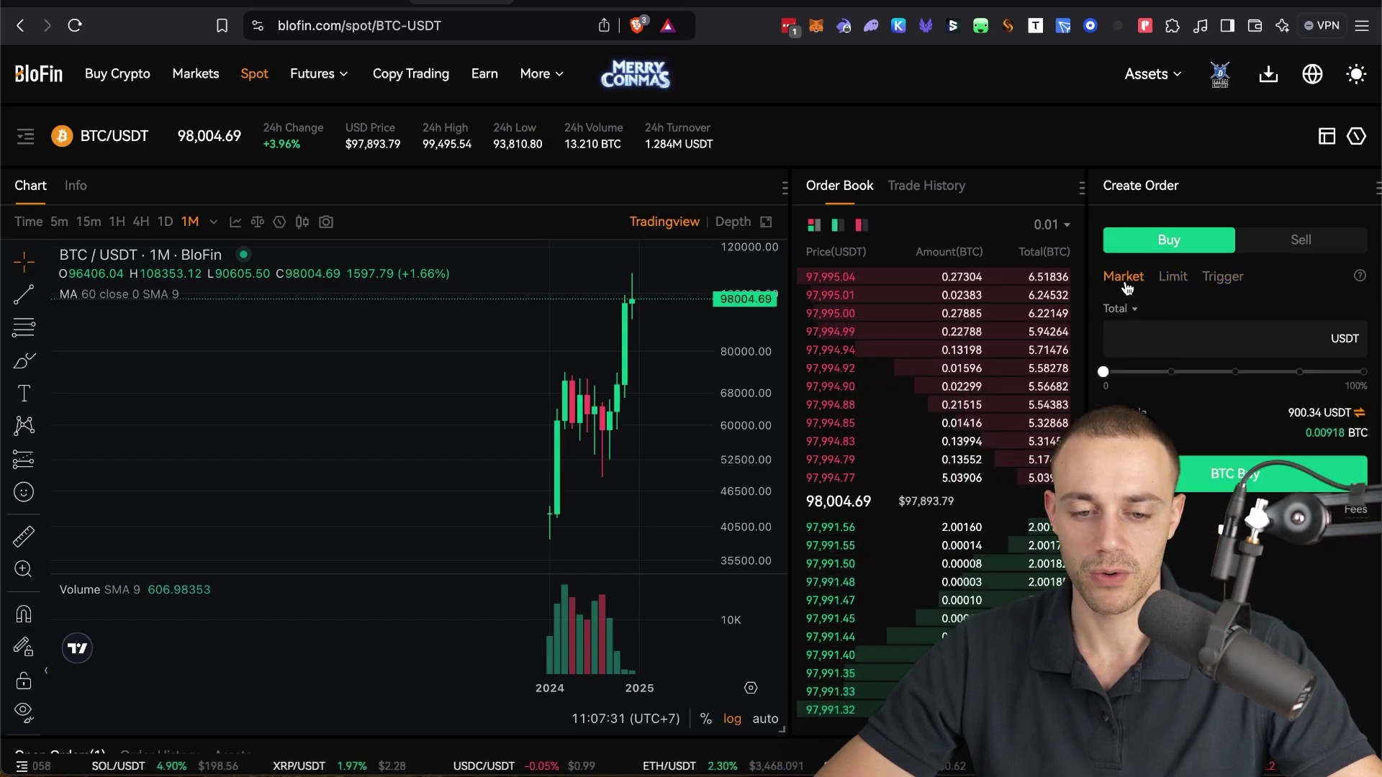
click(1181, 284)
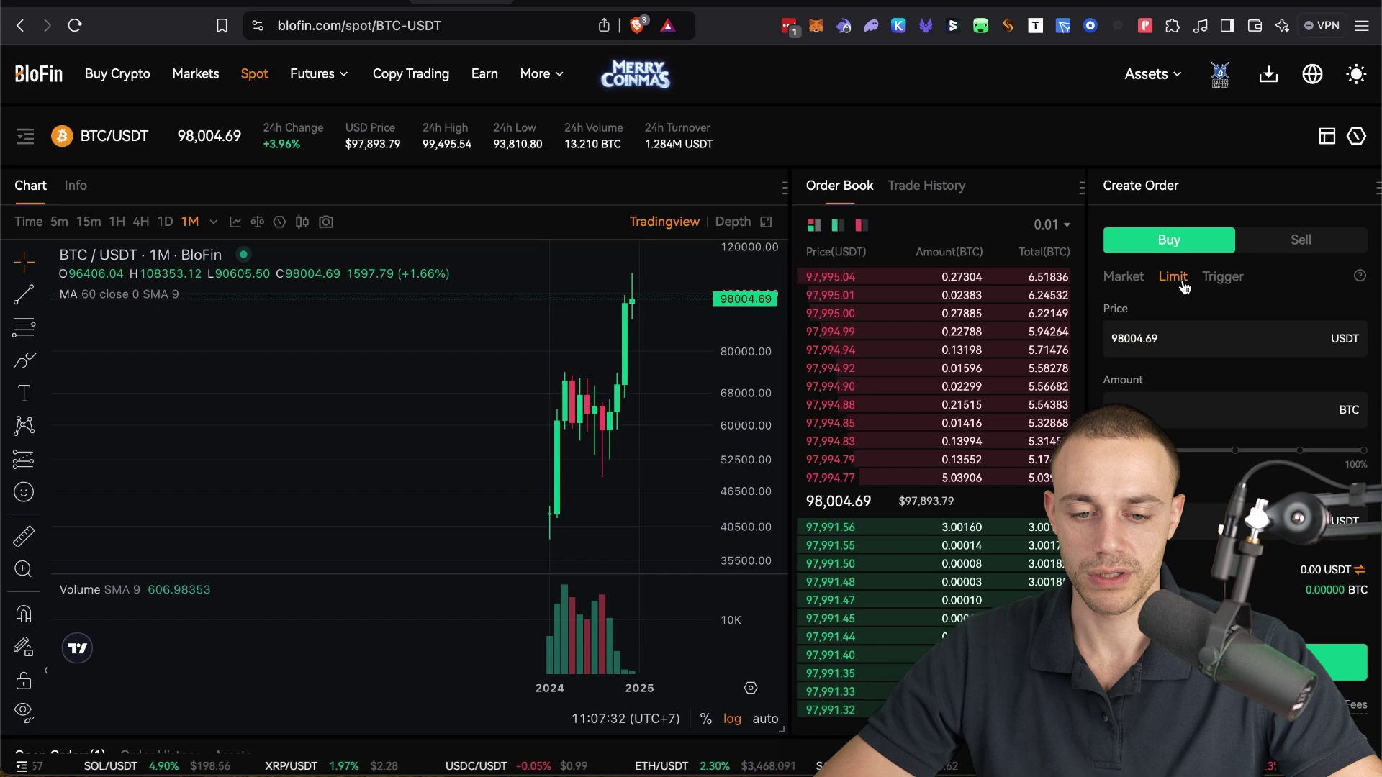
click(1128, 278)
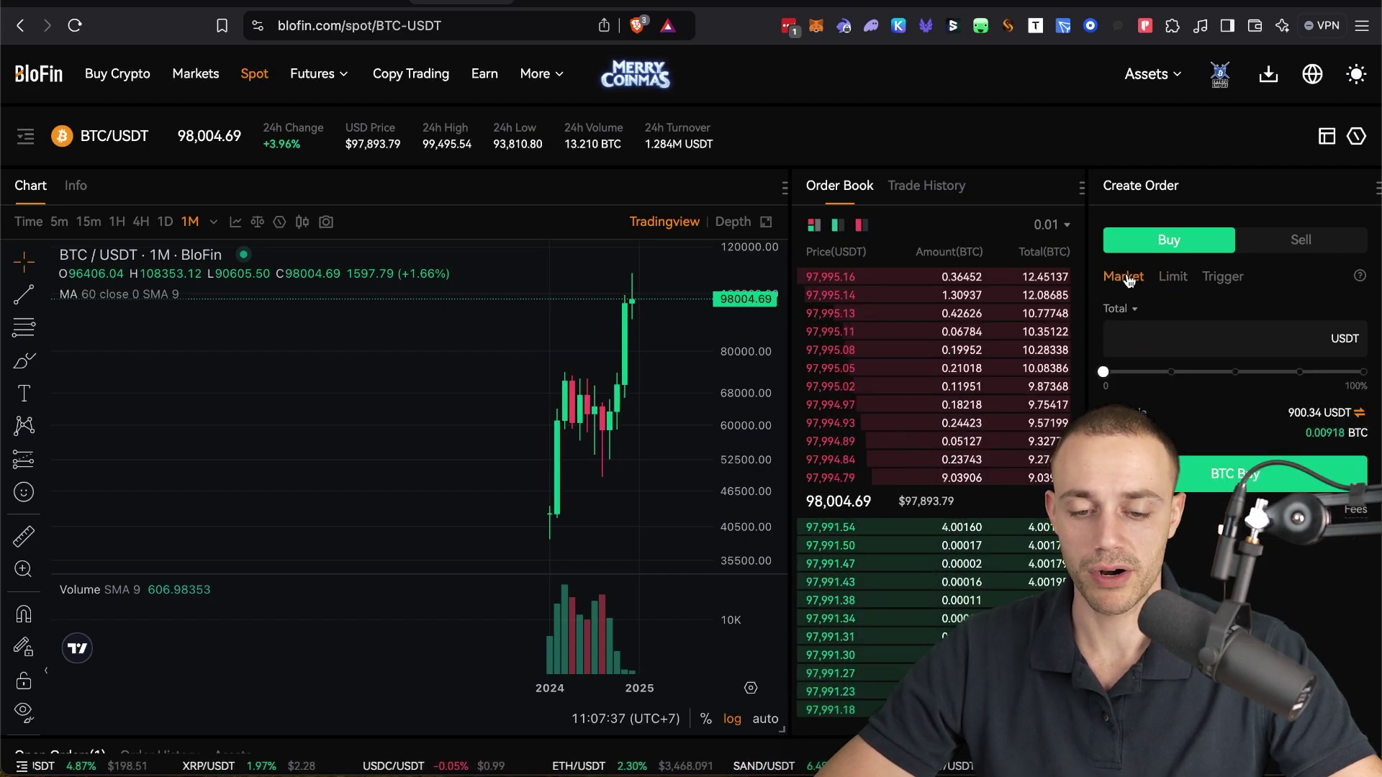
scroll(1171, 420, down, 1)
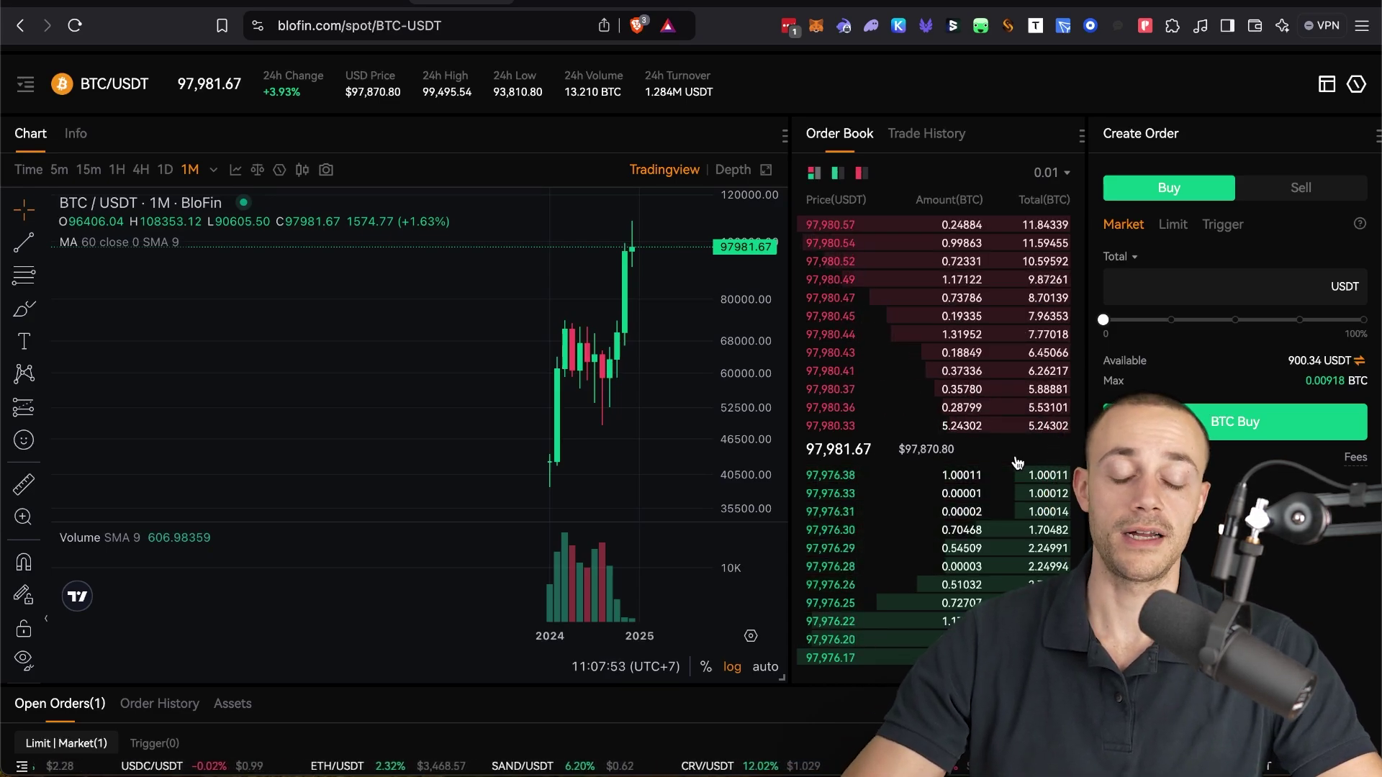
scroll(1224, 460, up, 1)
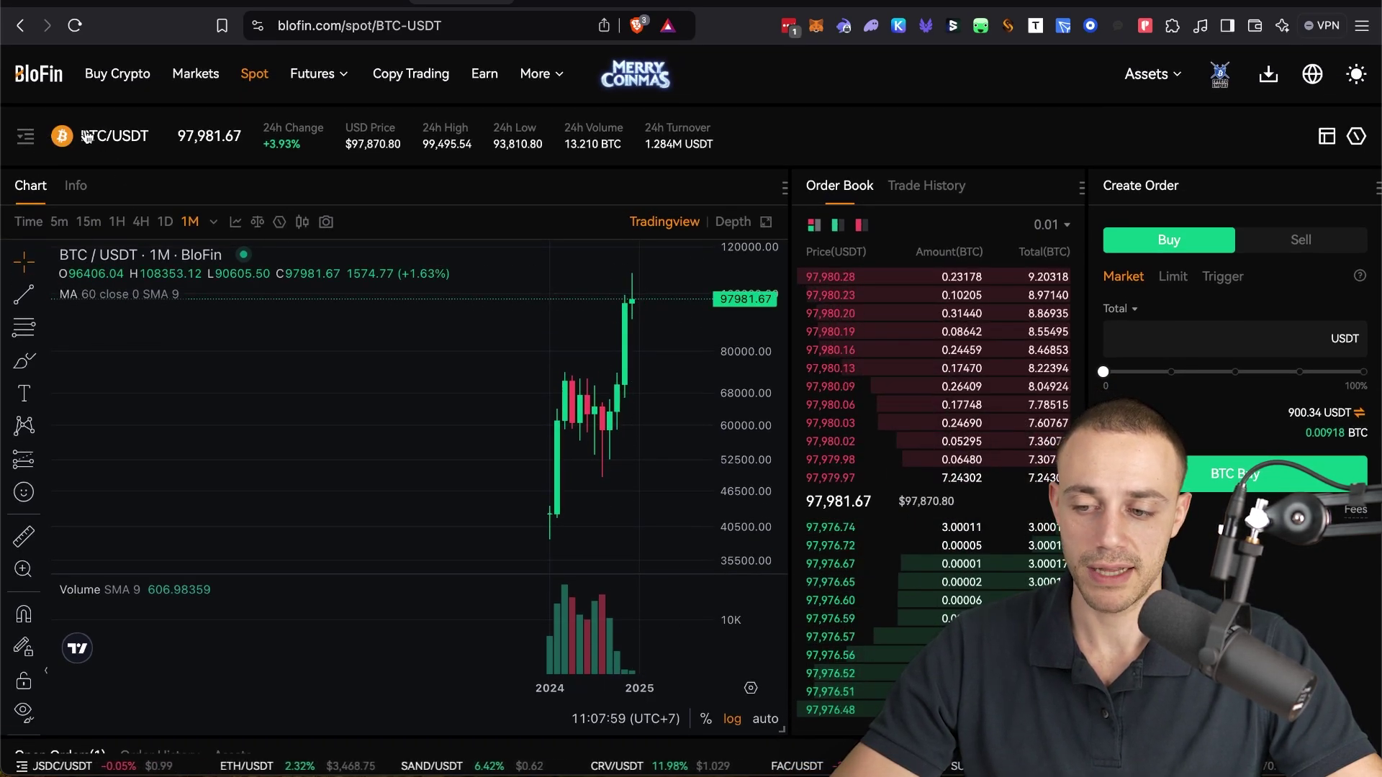
Step: Open the spot pair list and scroll down to select PEPE/USDT, priced 0.000018804
click(87, 137)
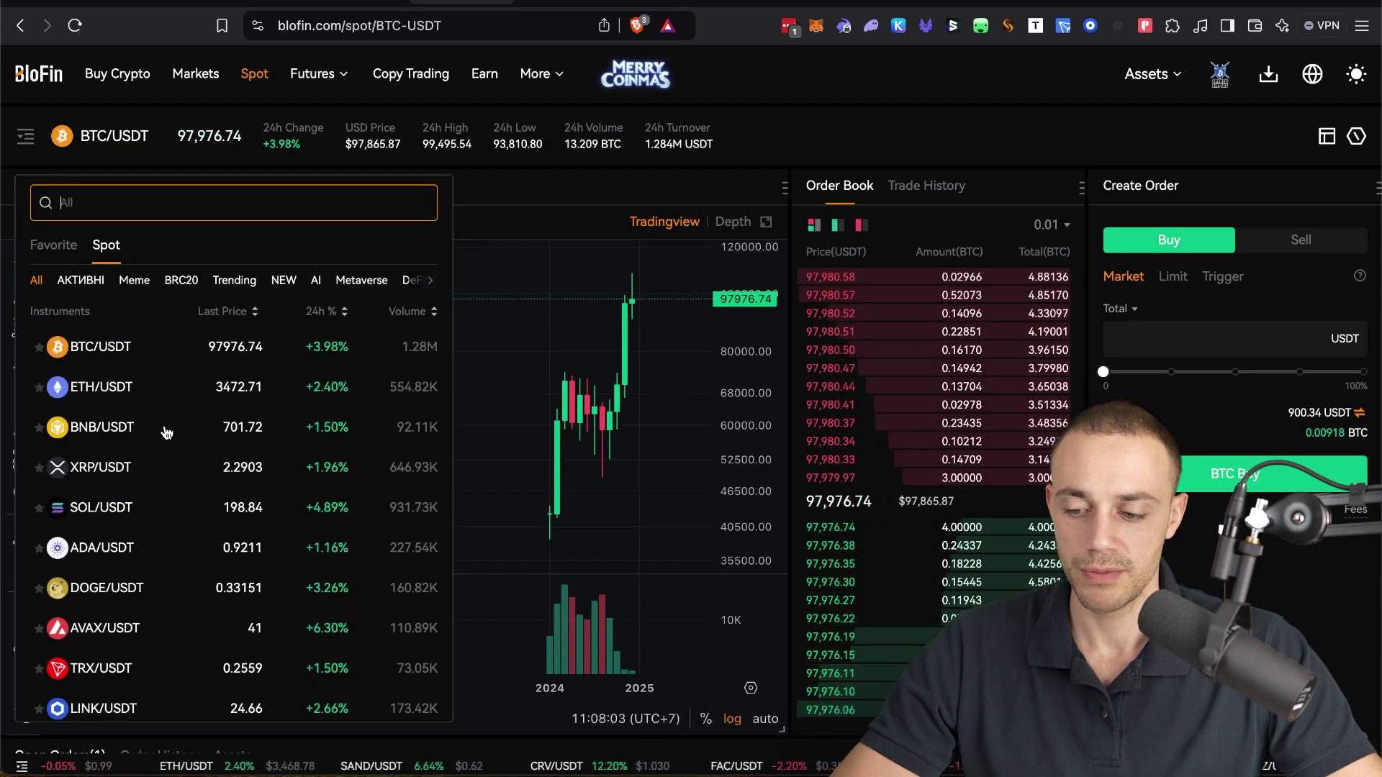
scroll(167, 432, down, 5)
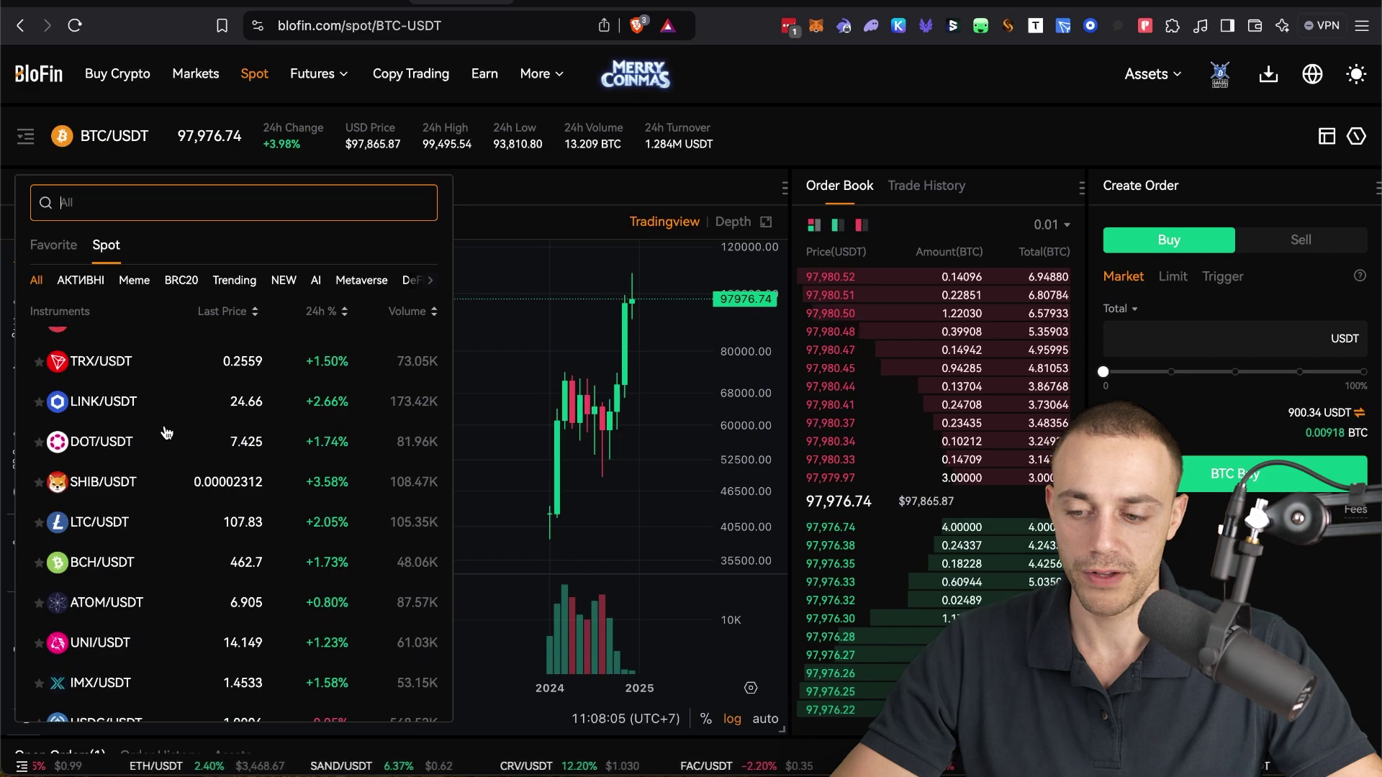
scroll(167, 432, down, 10)
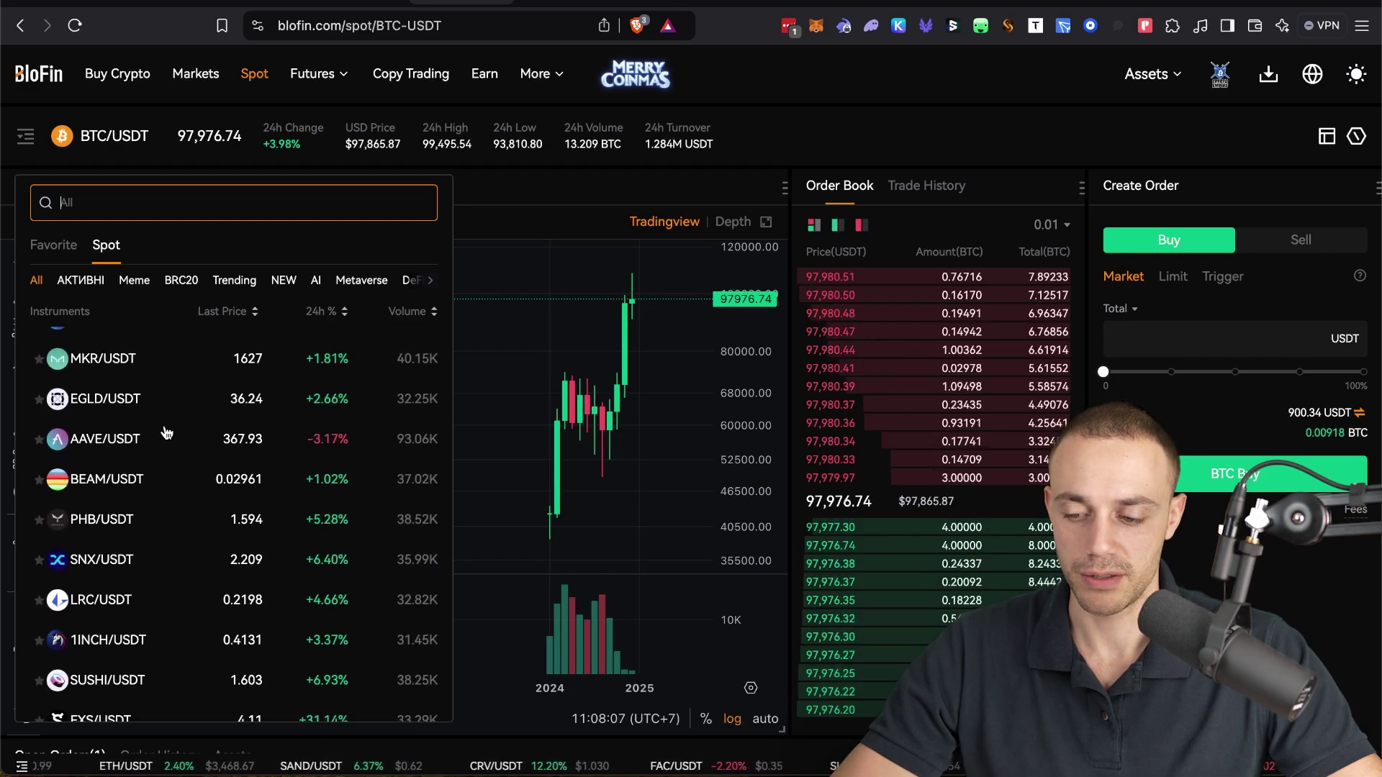
scroll(167, 432, down, 6)
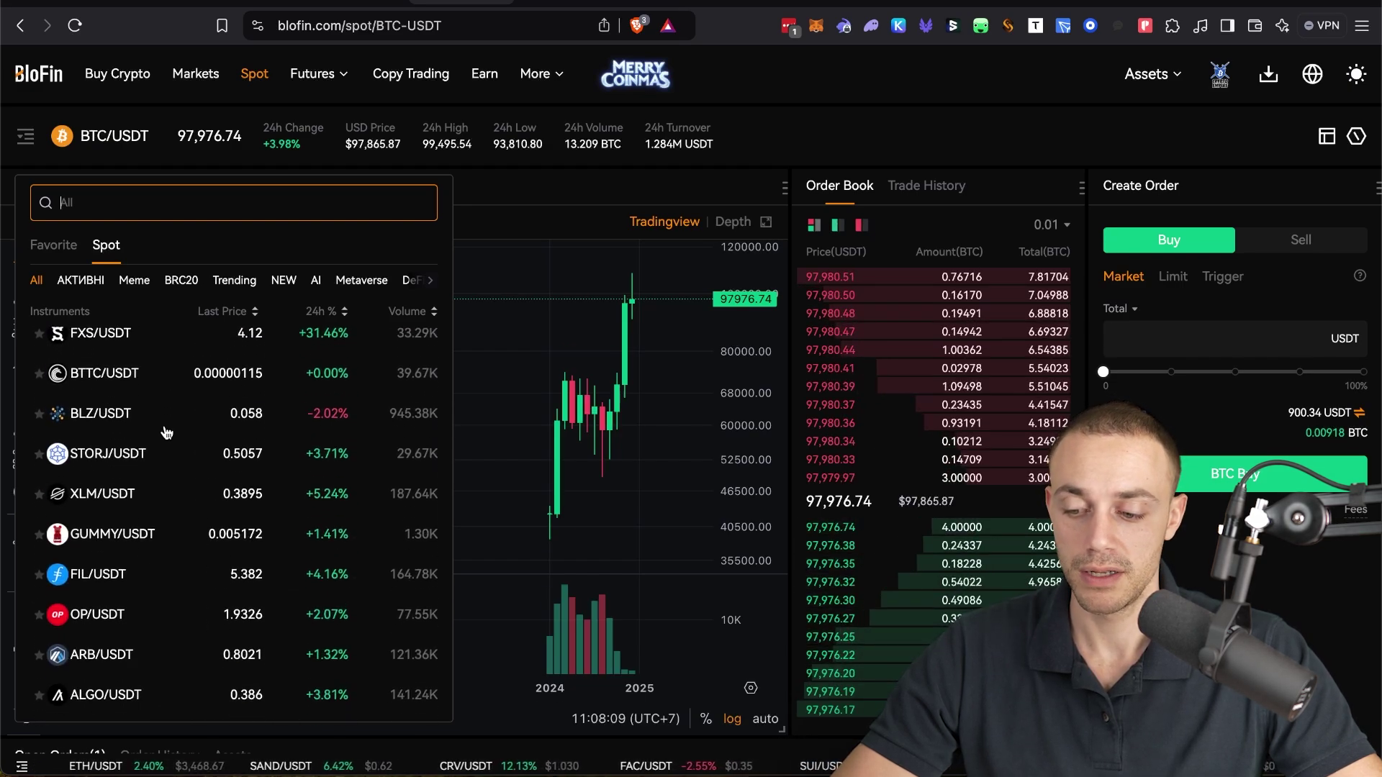
scroll(167, 432, down, 3)
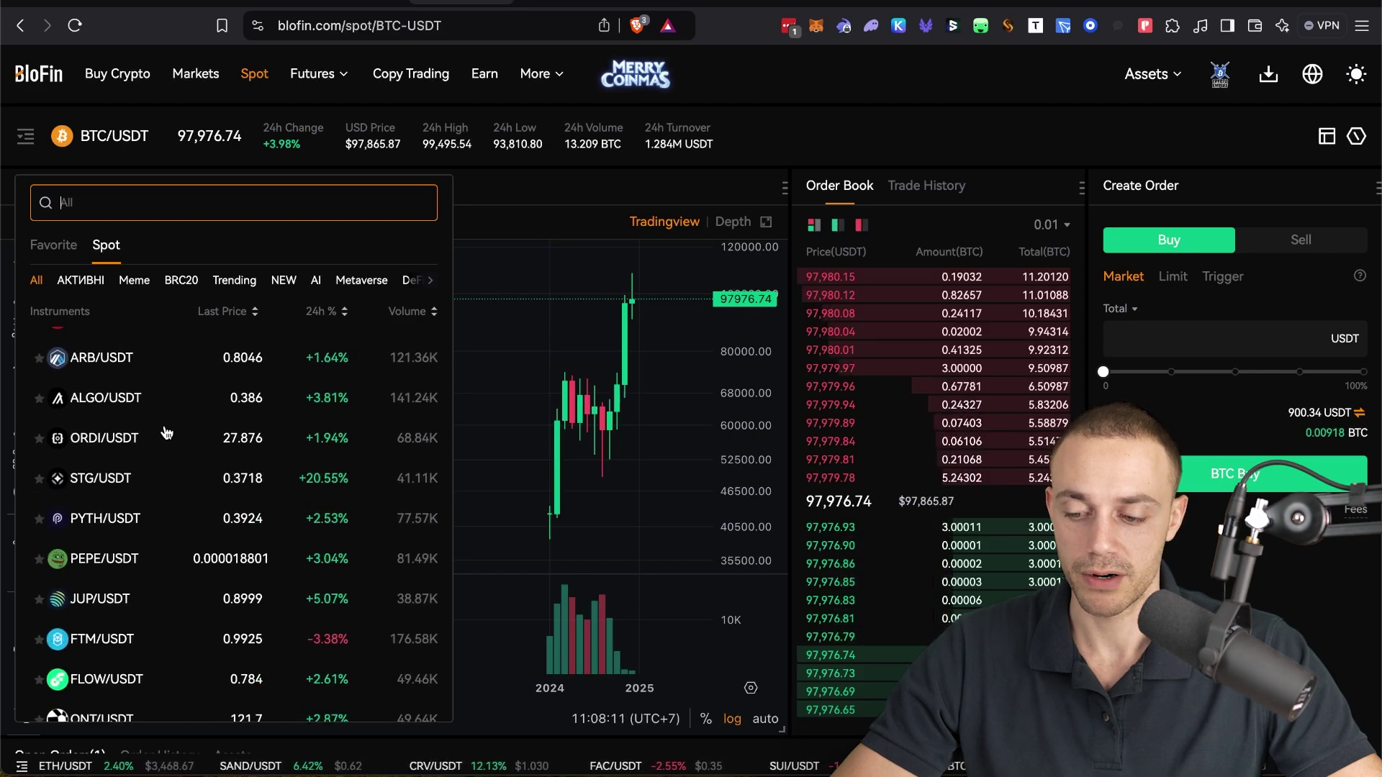
scroll(166, 432, up, 15)
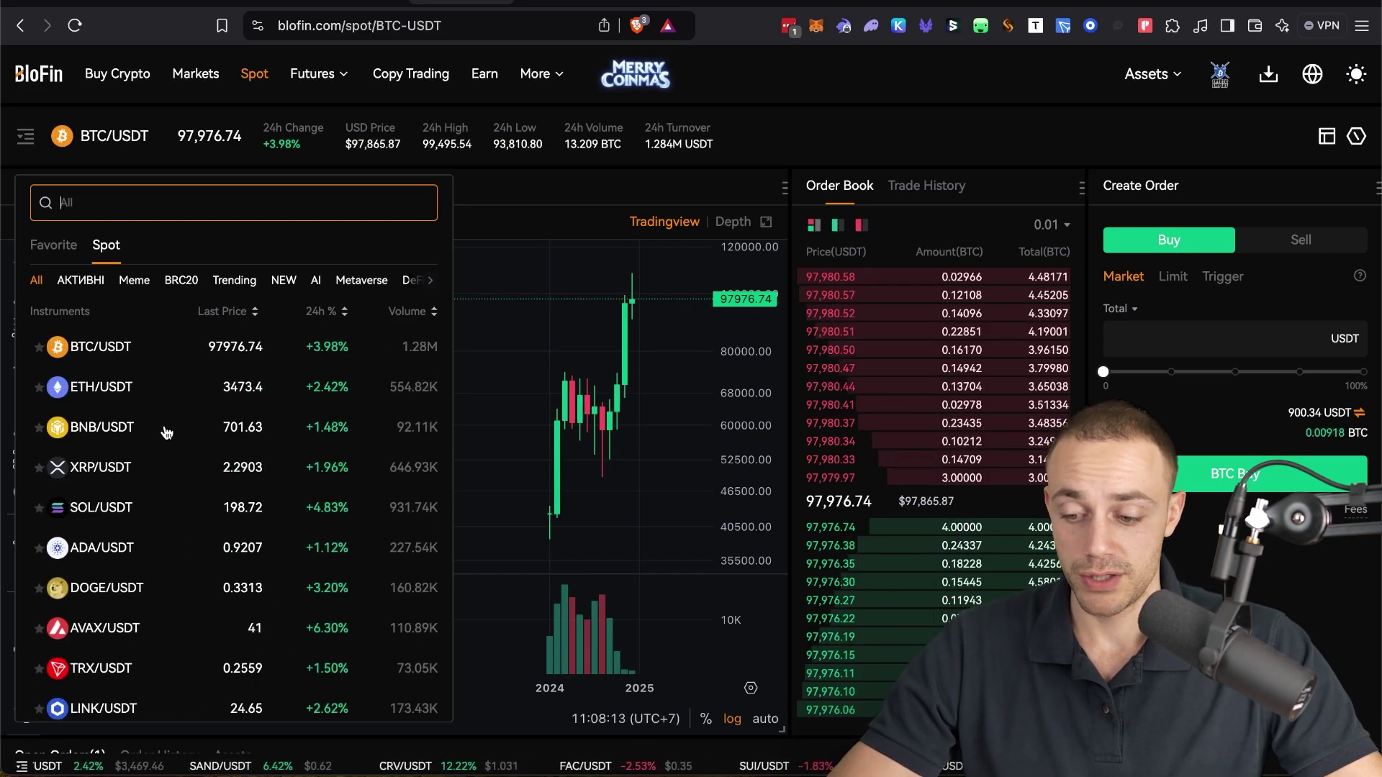
scroll(166, 432, down, 5)
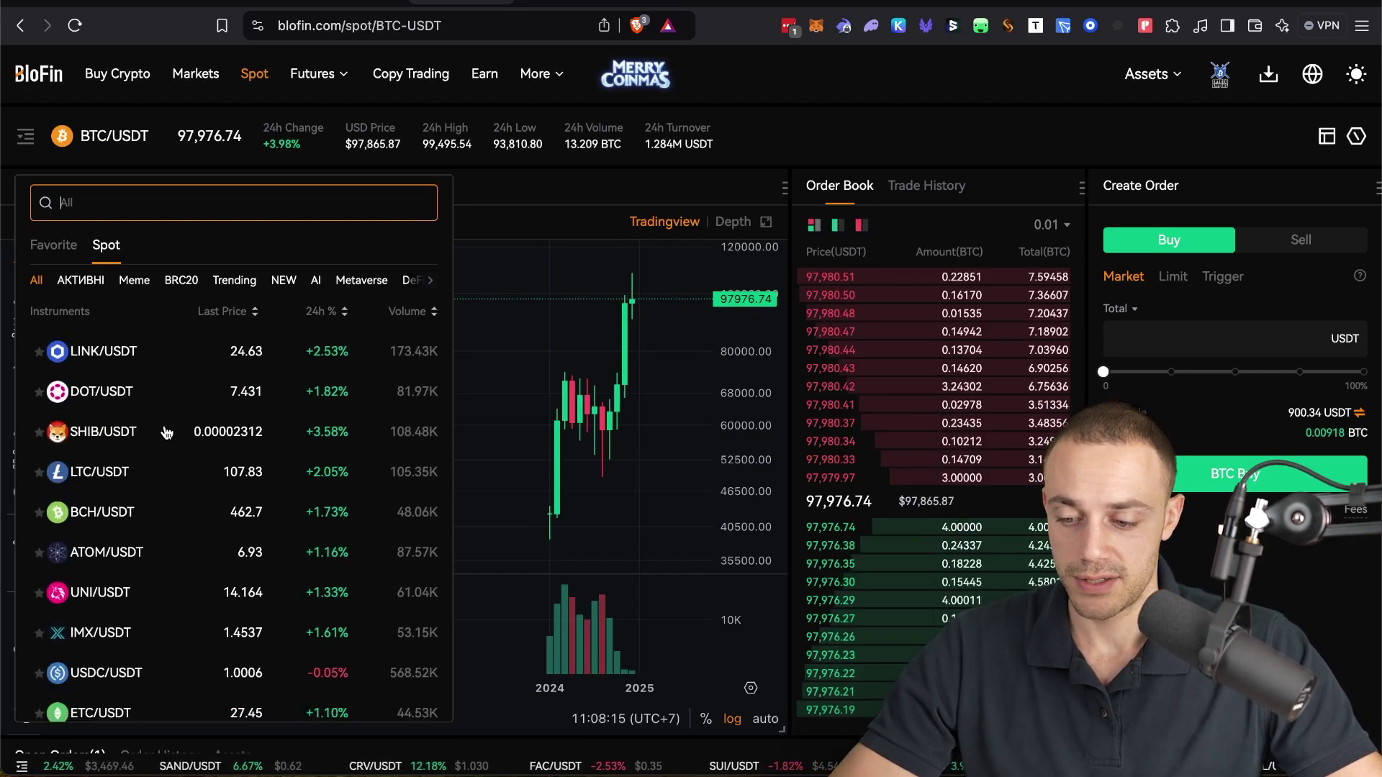
scroll(166, 432, down, 4)
scroll(166, 432, down, 6)
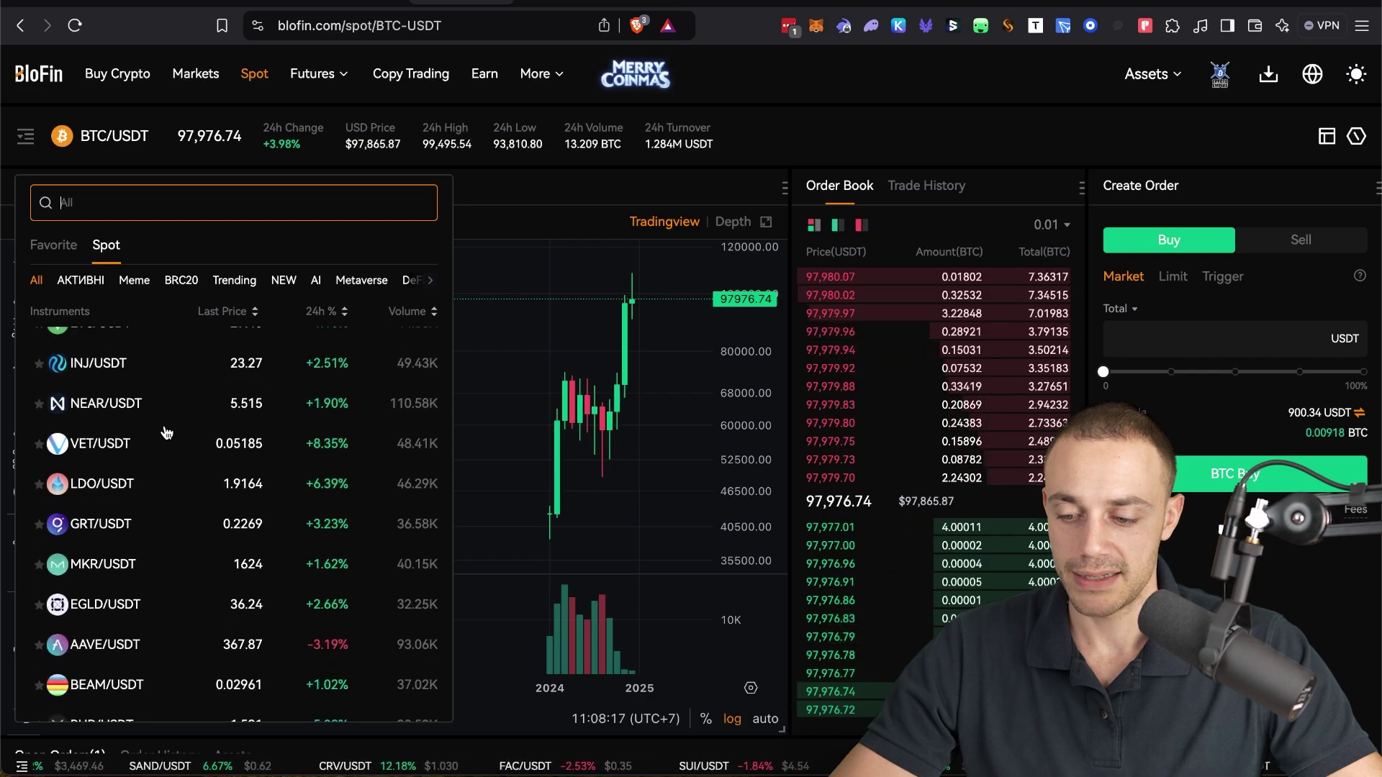
scroll(166, 432, down, 7)
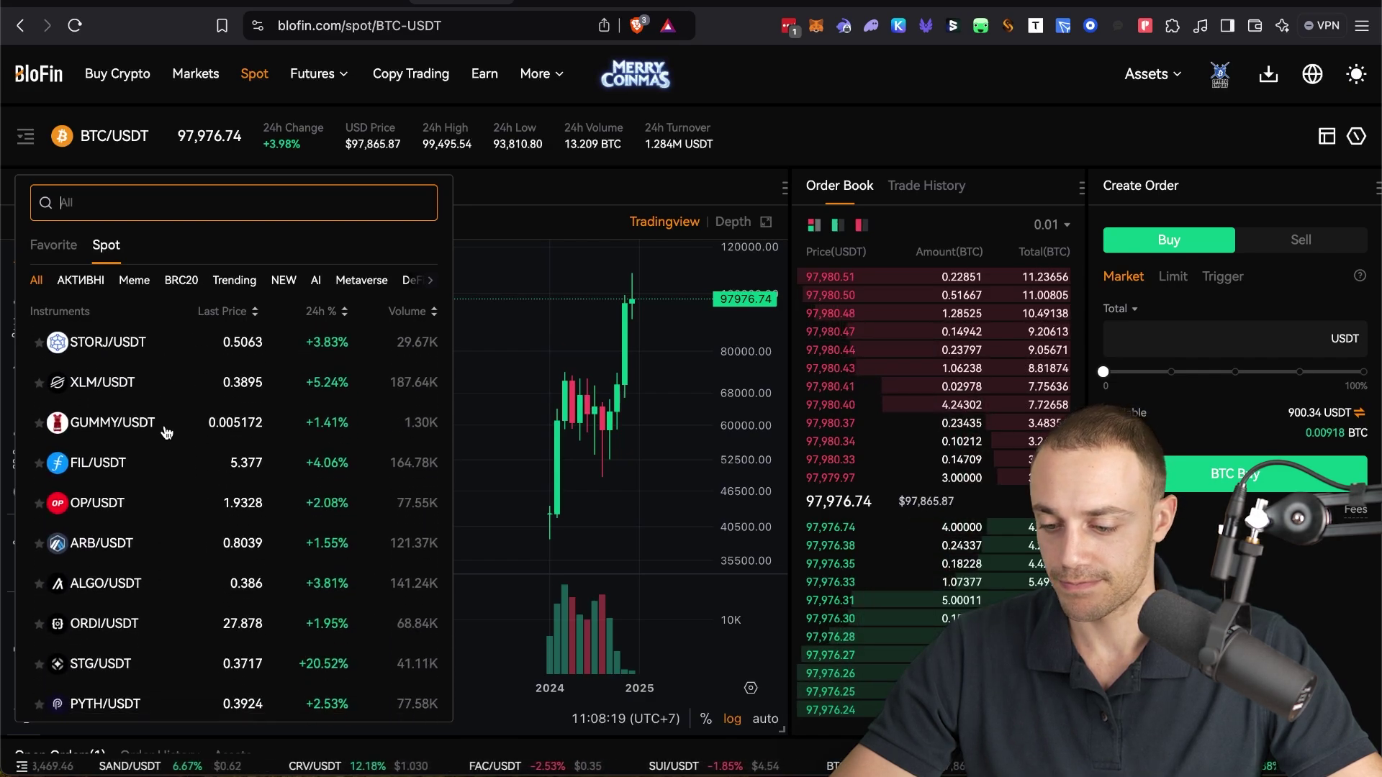
scroll(122, 460, down, 2)
Step: Open PEPE/USDT on 1D candles, zoomed out from August with the 0.000013189 support line visible
click(105, 468)
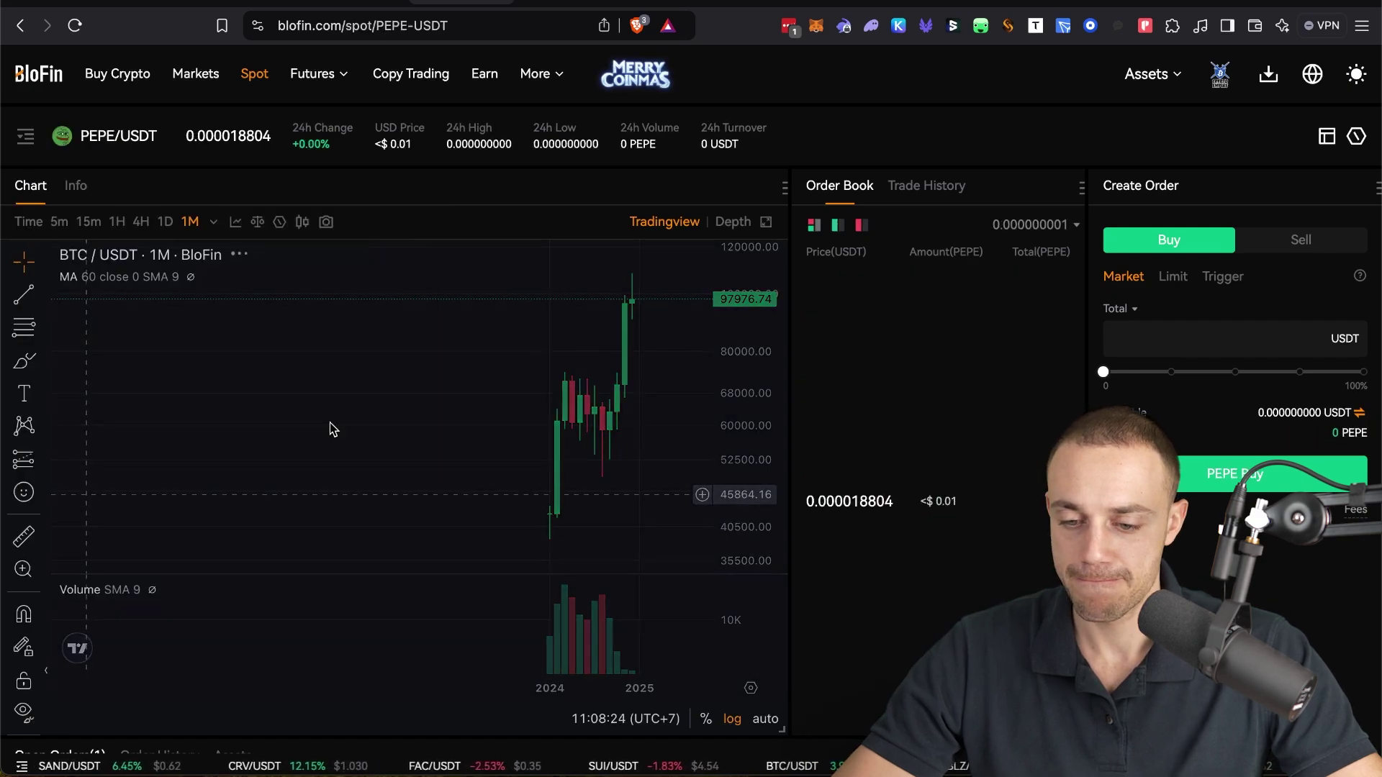
drag(719, 332, 719, 447)
scroll(536, 360, up, 2)
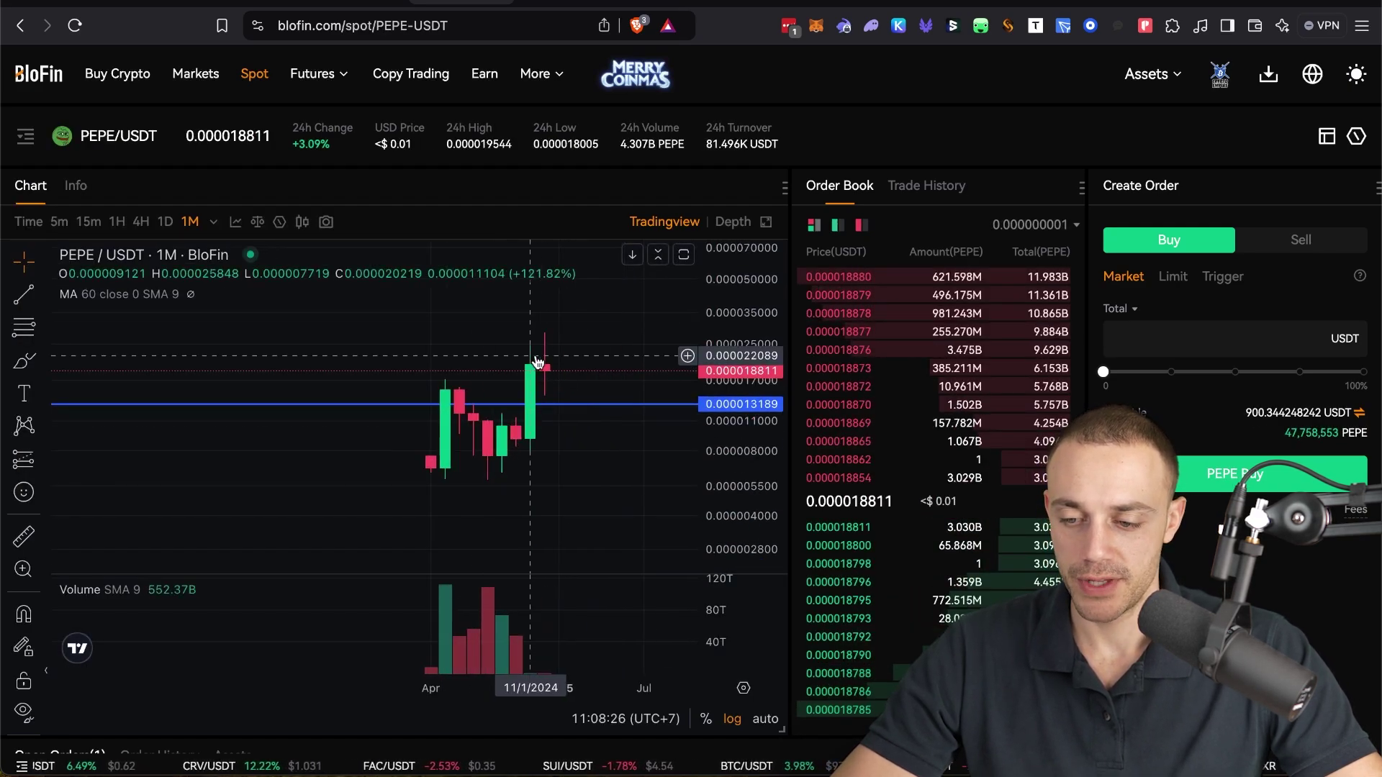
click(161, 224)
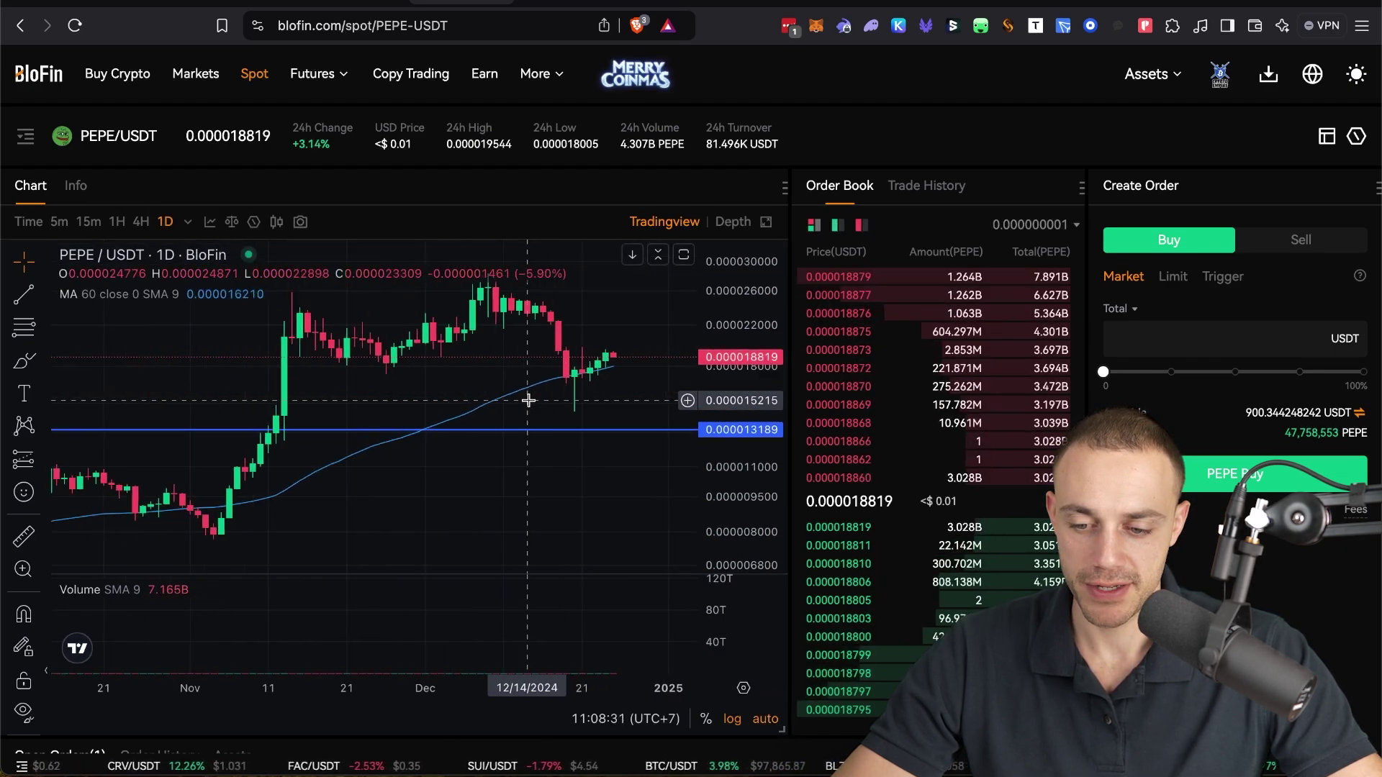
scroll(529, 400, down, 5)
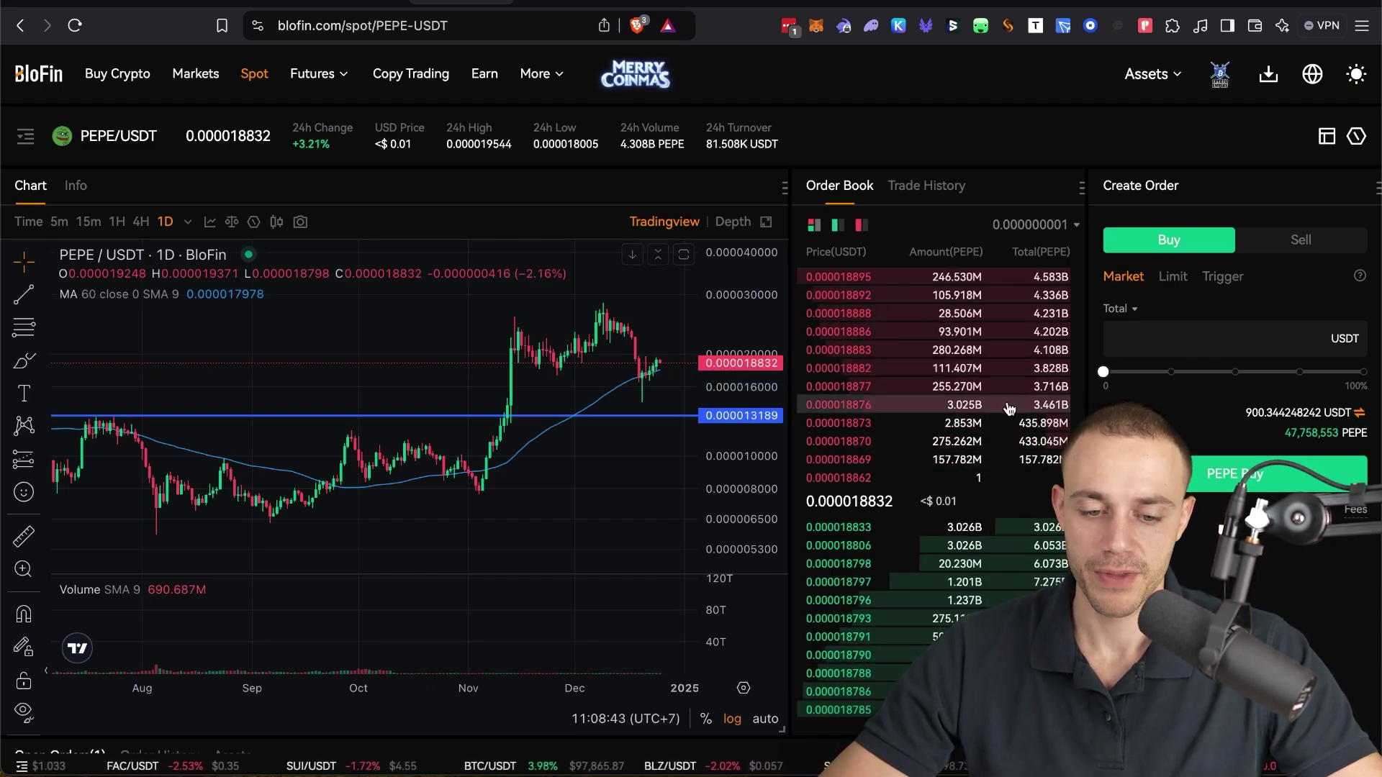
click(1197, 337)
scroll(1224, 337, down, 1)
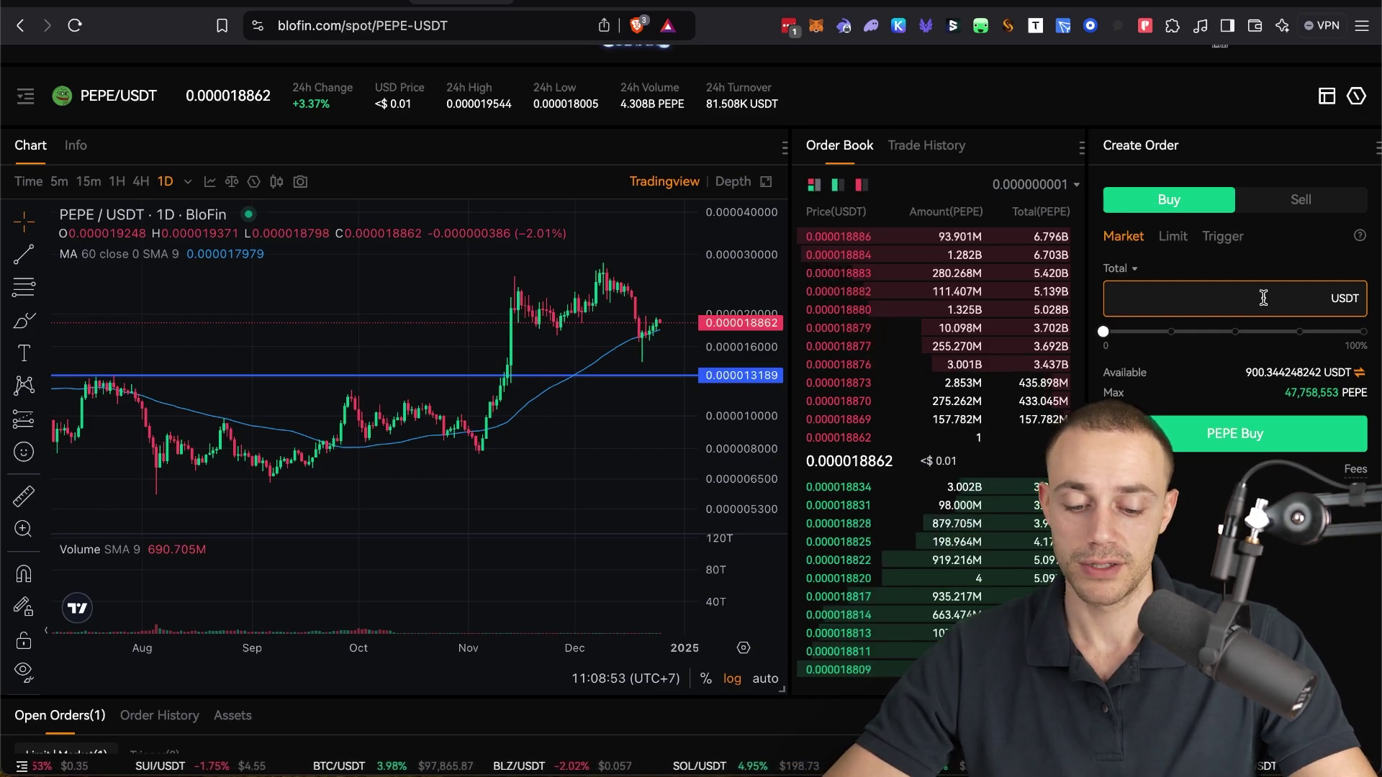
Step: Enter a 100 USDT total and place the PEPE market buy
text(10)
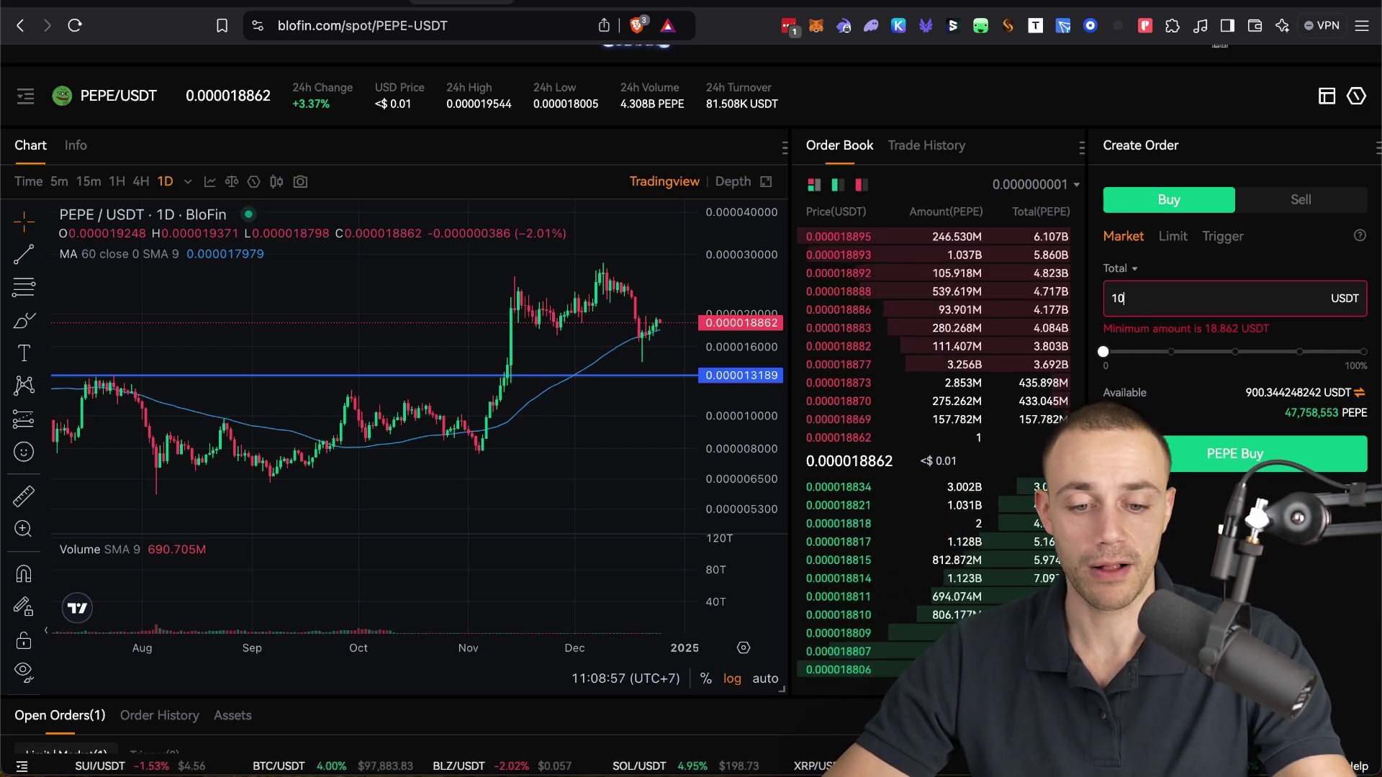
text(0)
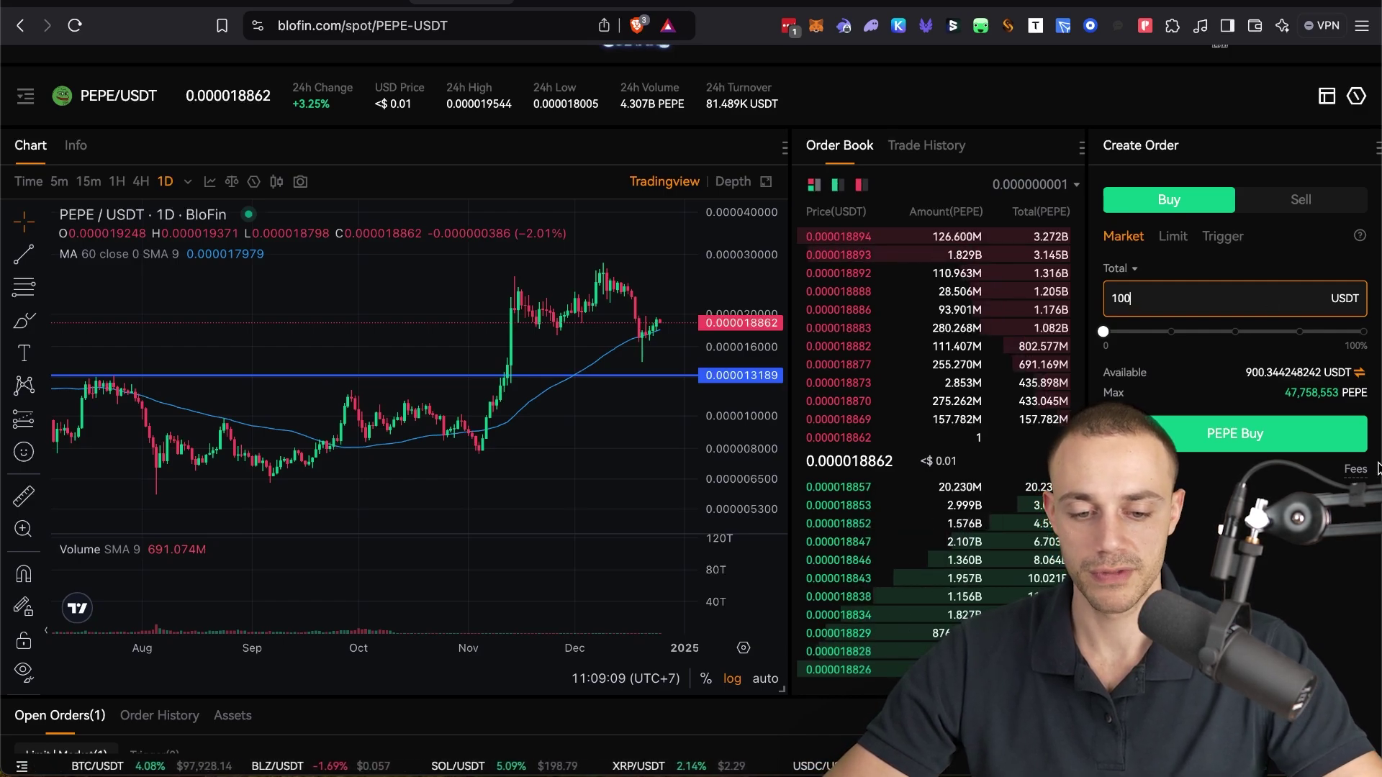
click(1215, 441)
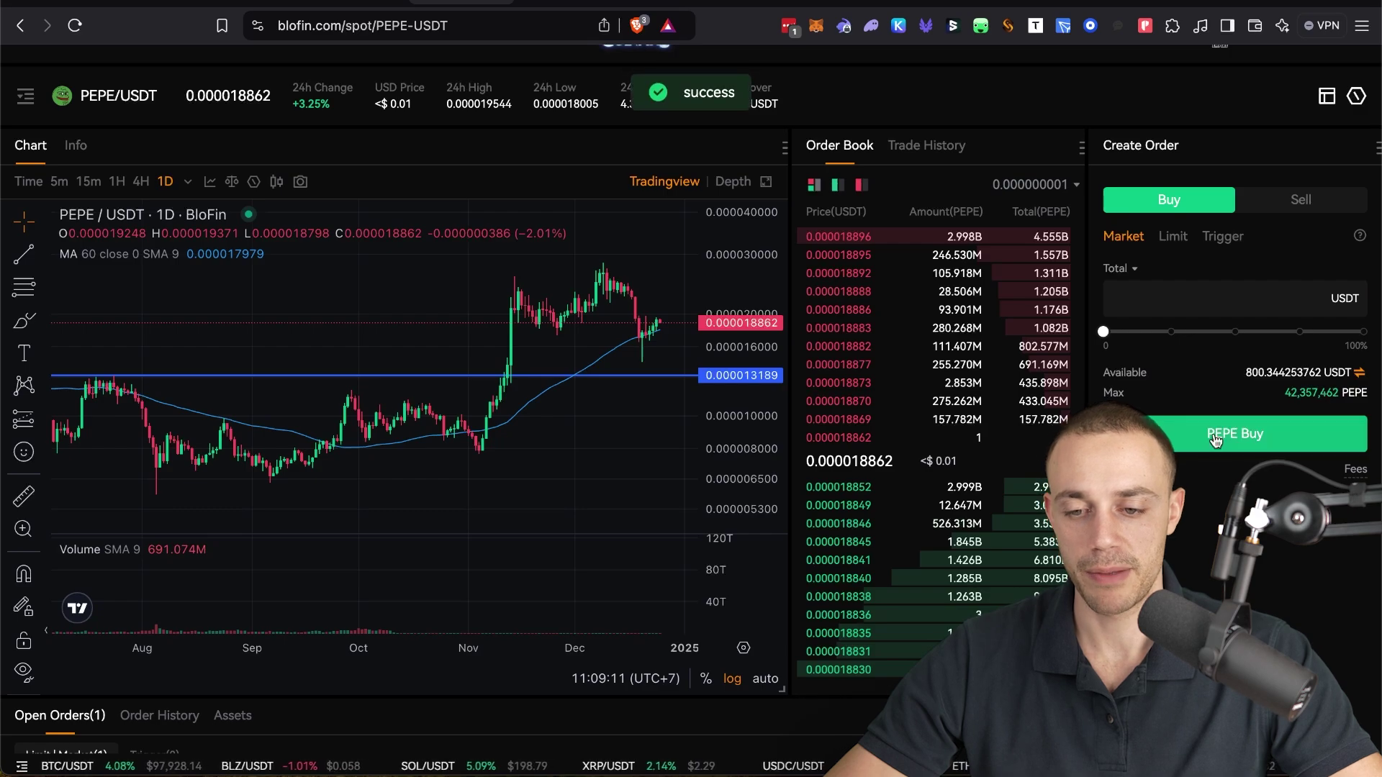
Step: Cancel the 0.000013189 PEPE limit buy, then review the Order History list
scroll(295, 624, down, 3)
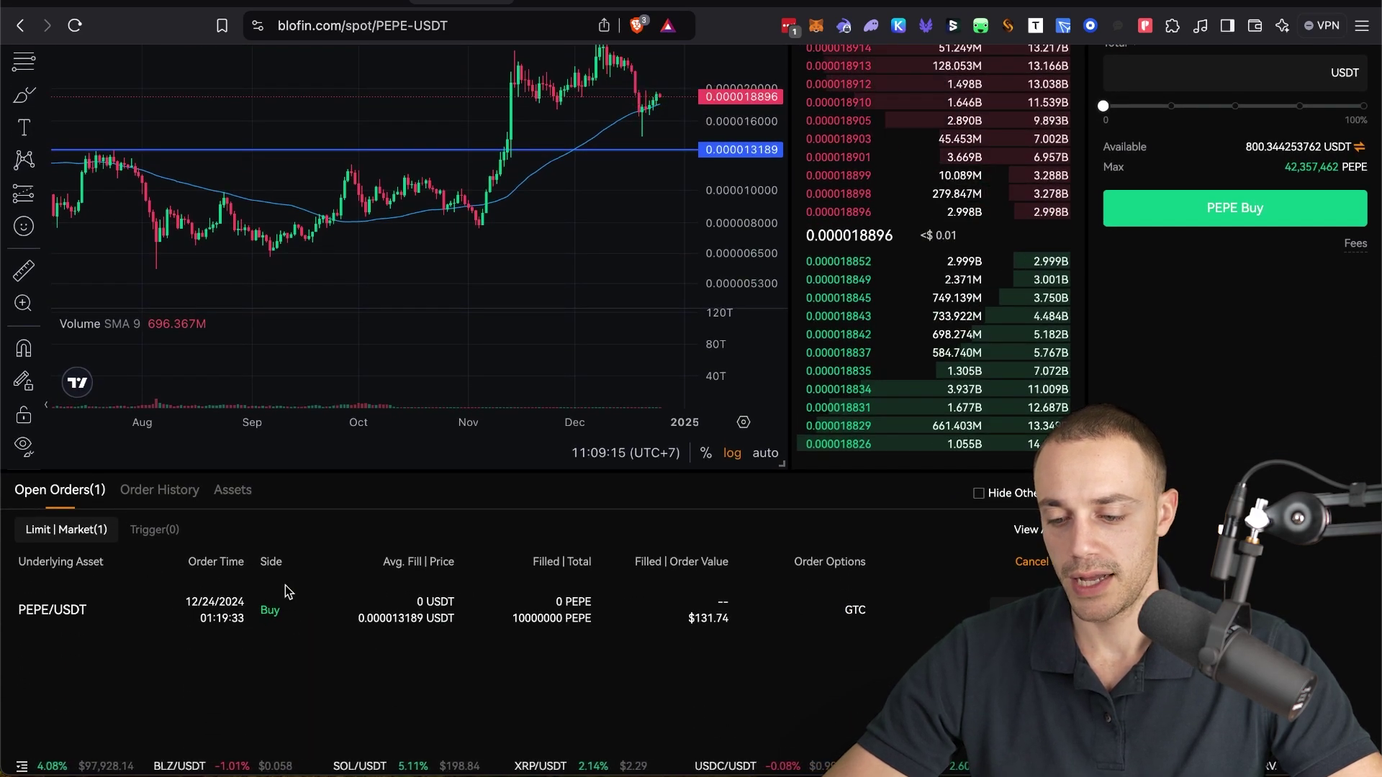
click(1031, 561)
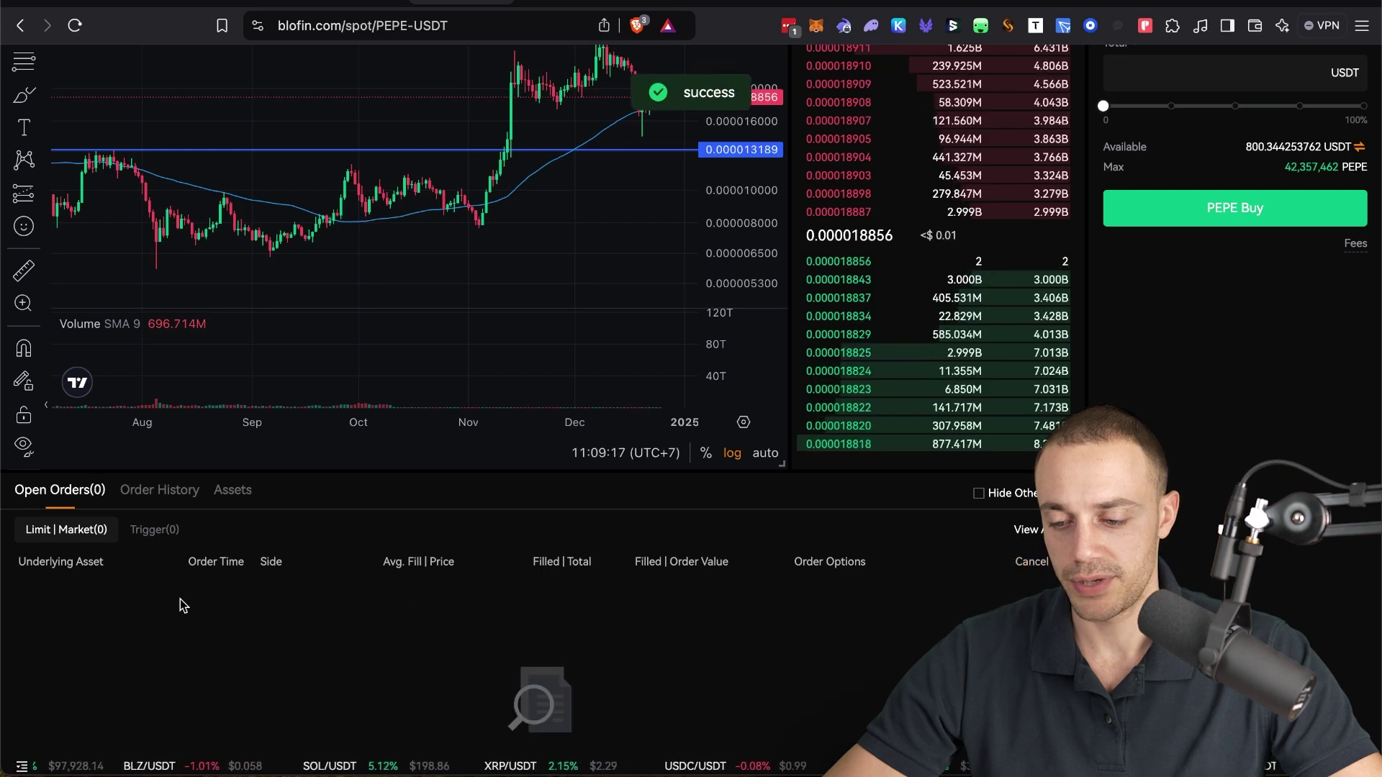
click(137, 494)
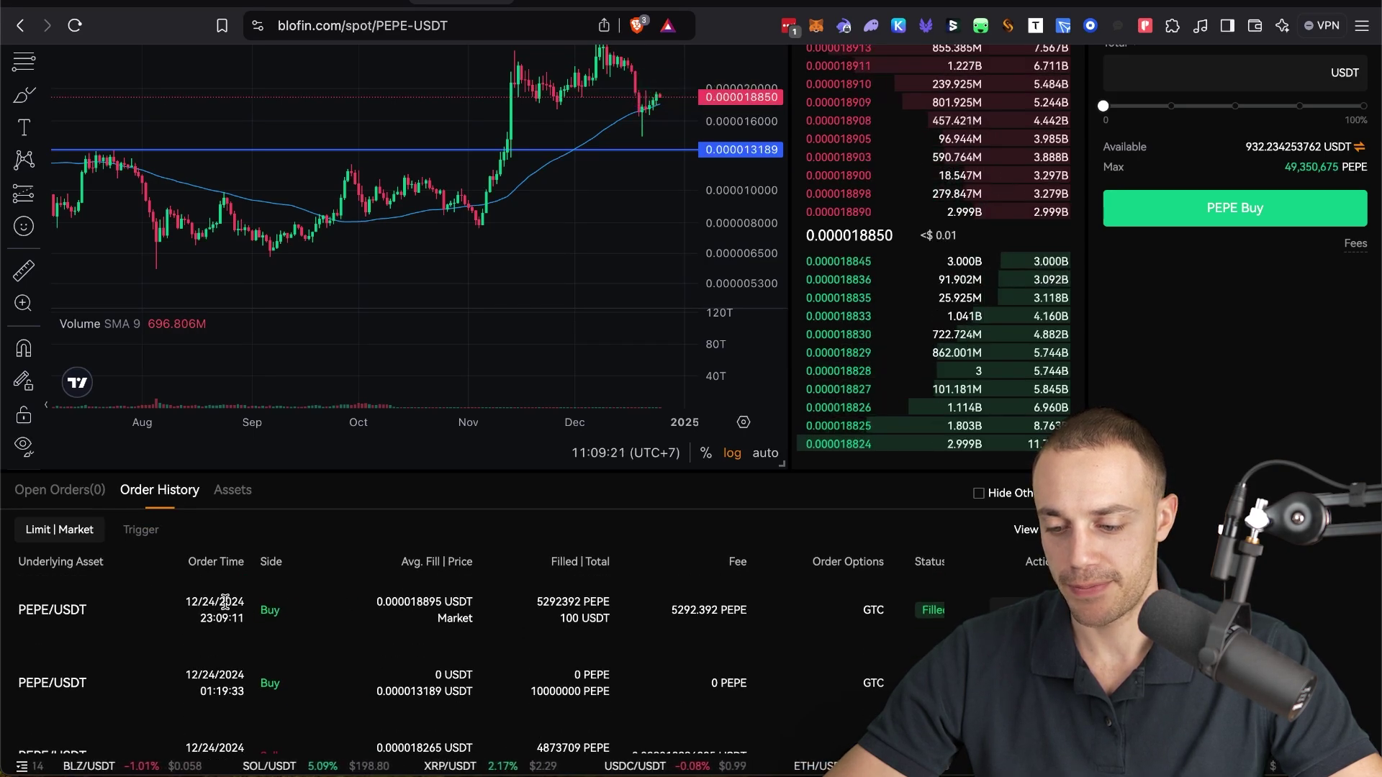
scroll(369, 618, up, 1)
scroll(369, 618, up, 3)
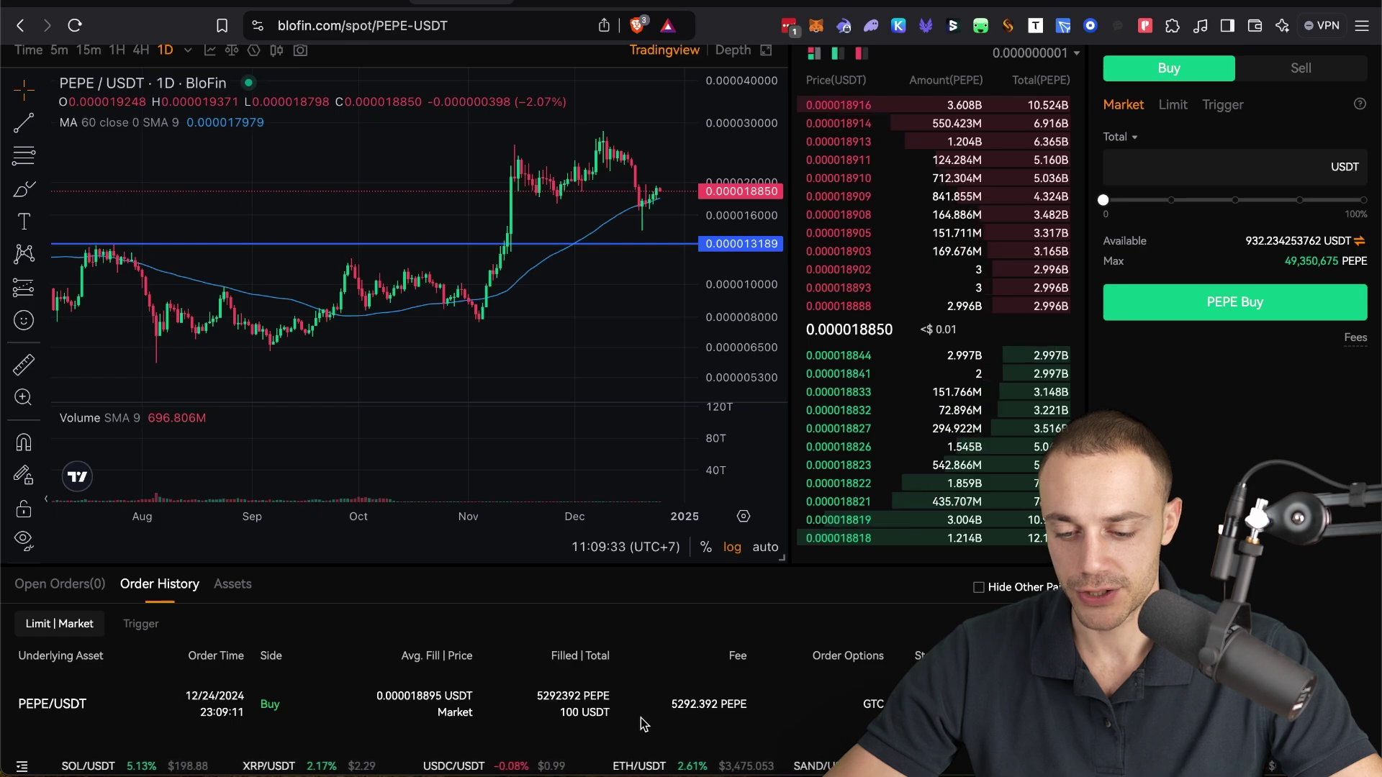
scroll(643, 724, up, 3)
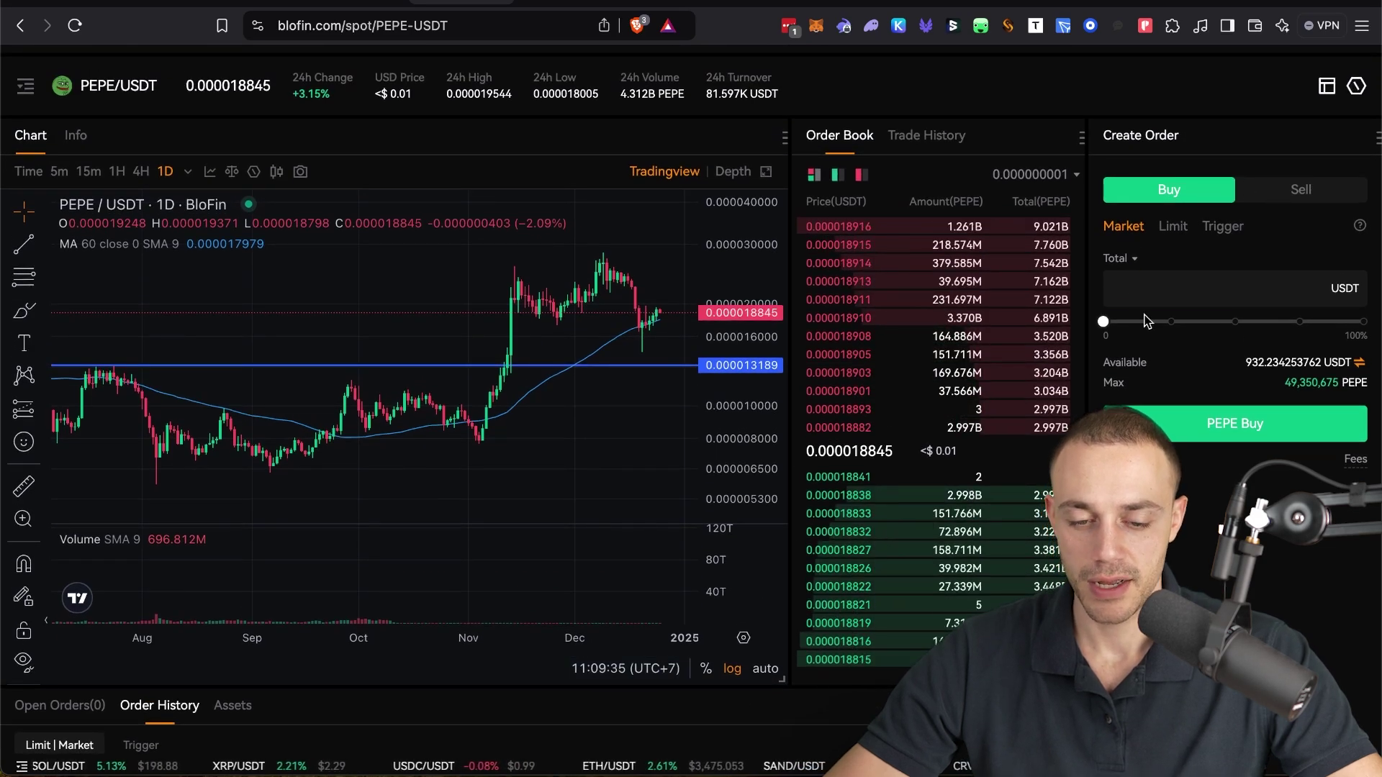
scroll(1149, 316, up, 2)
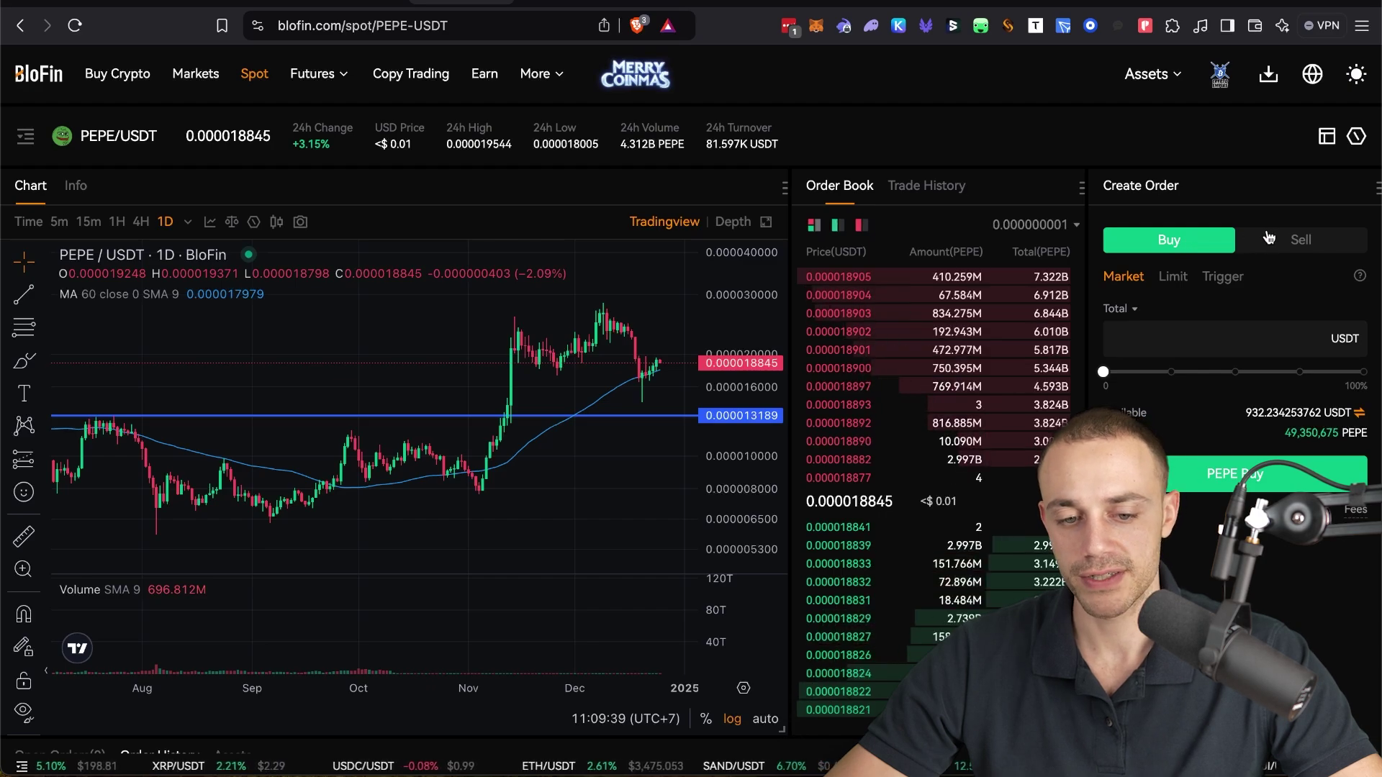
Step: Switch the order form to Sell, showing 5,287,100 PEPE (about 98.12 USDT) available
click(1269, 238)
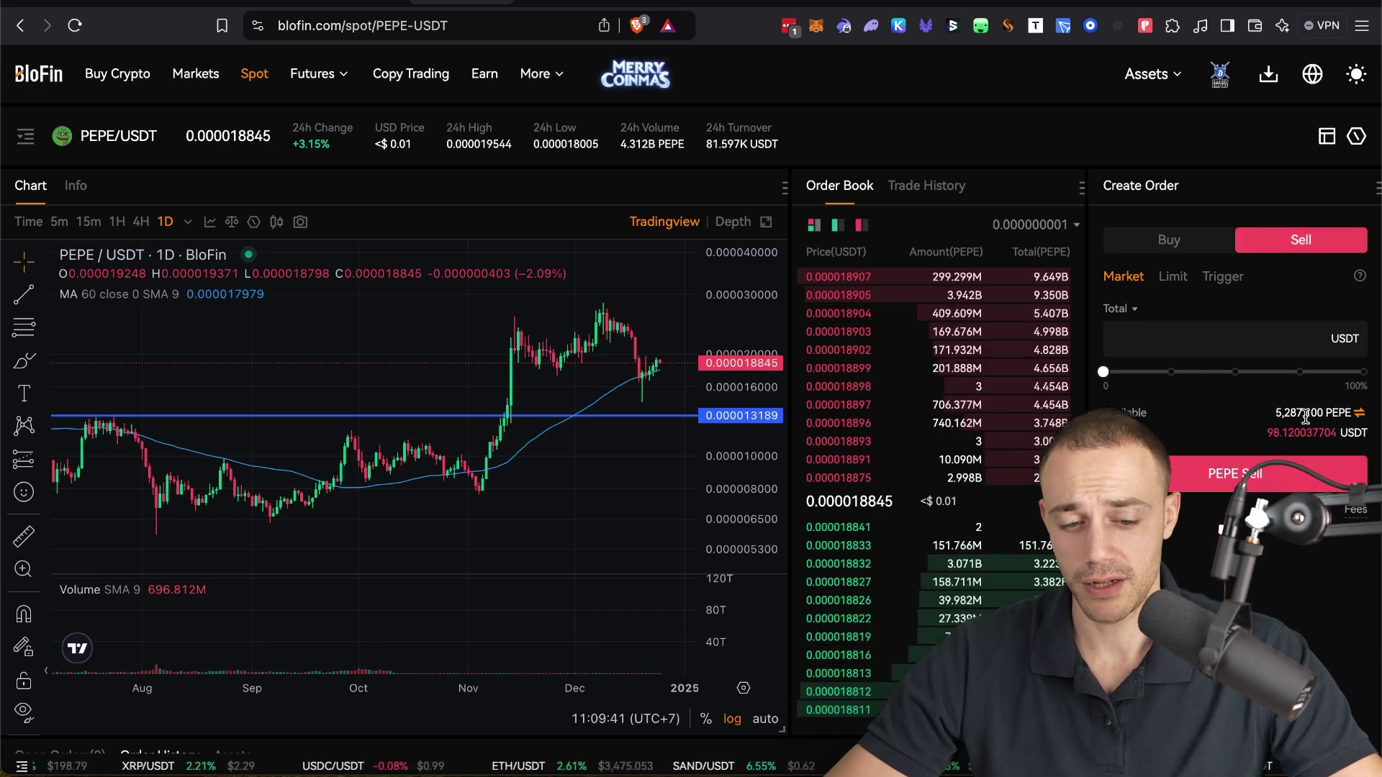
scroll(1289, 459, down, 3)
scroll(1285, 432, down, 3)
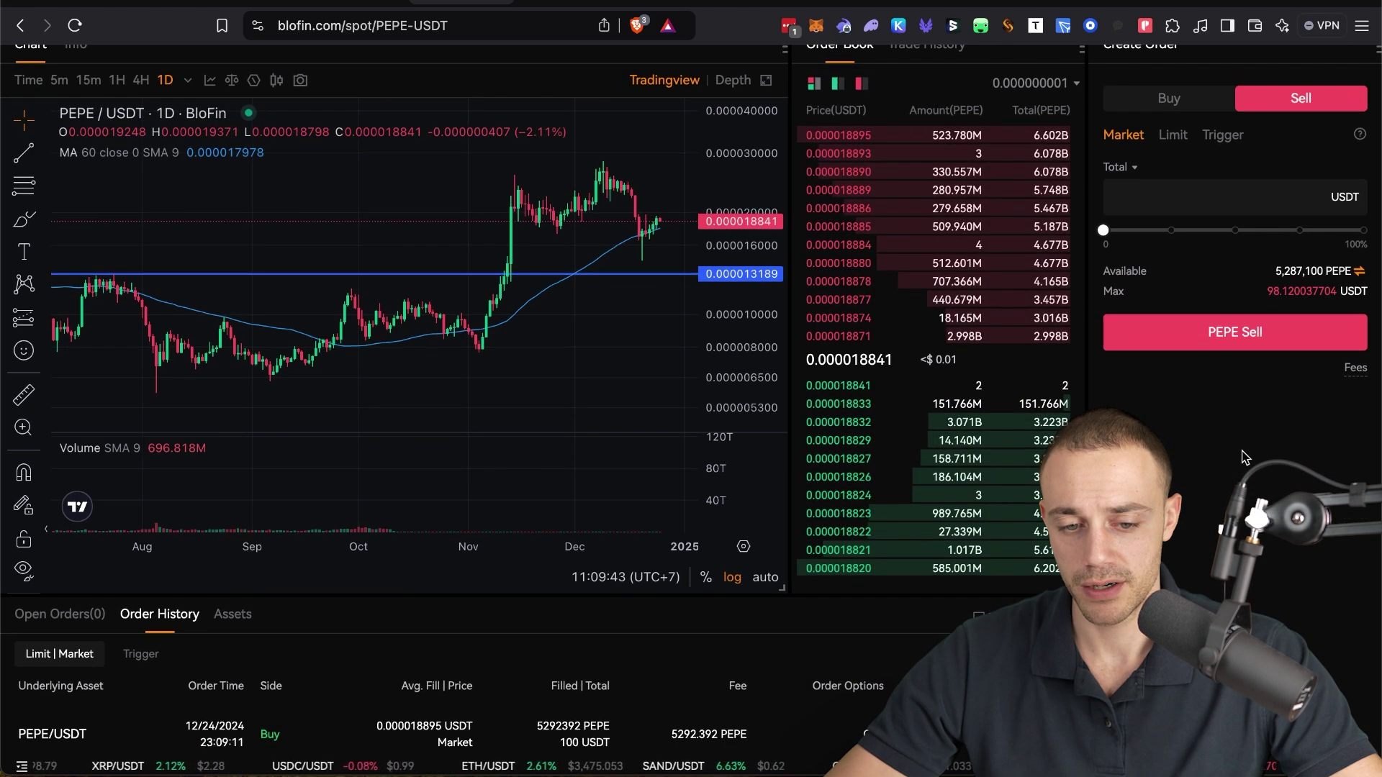
scroll(1281, 357, up, 6)
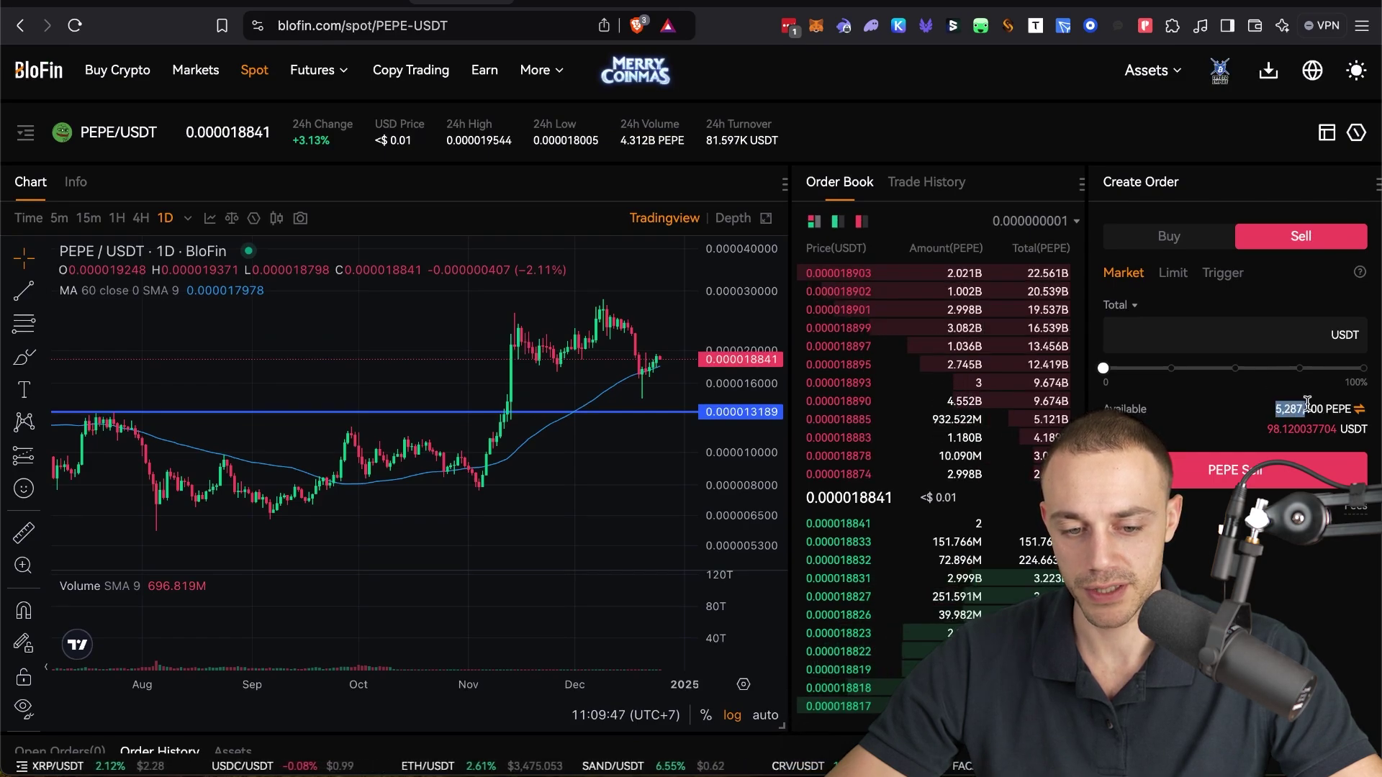
drag(1308, 403, 1310, 403)
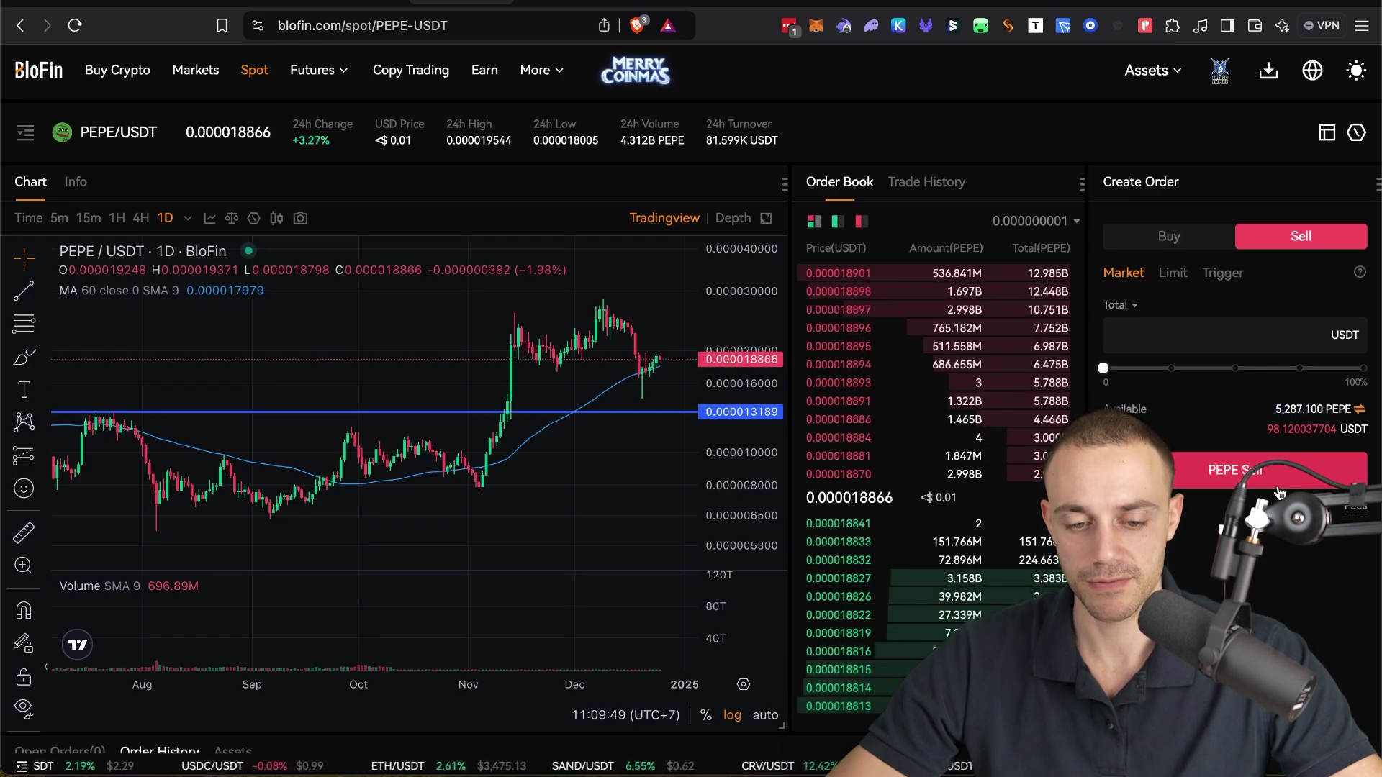
scroll(1255, 418, up, 1)
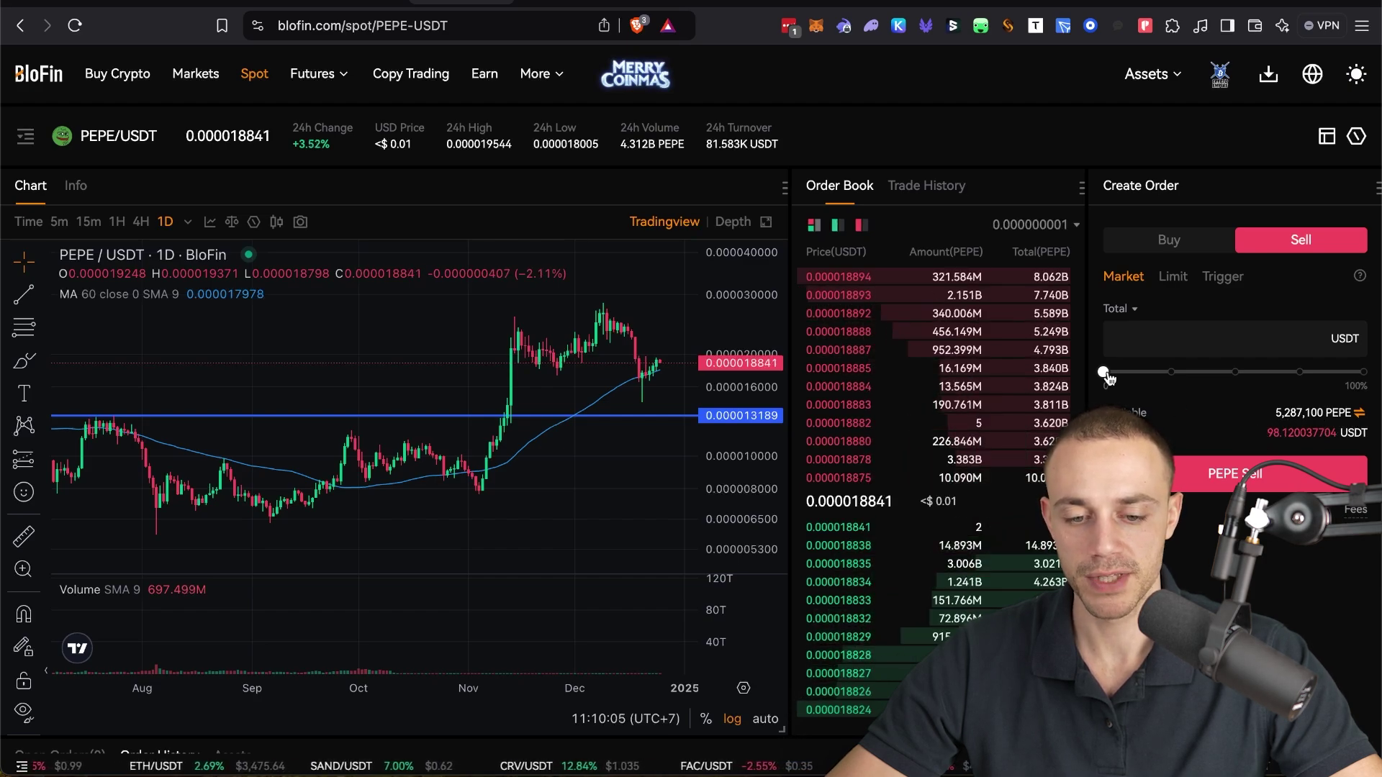
mouse_move(1105, 375)
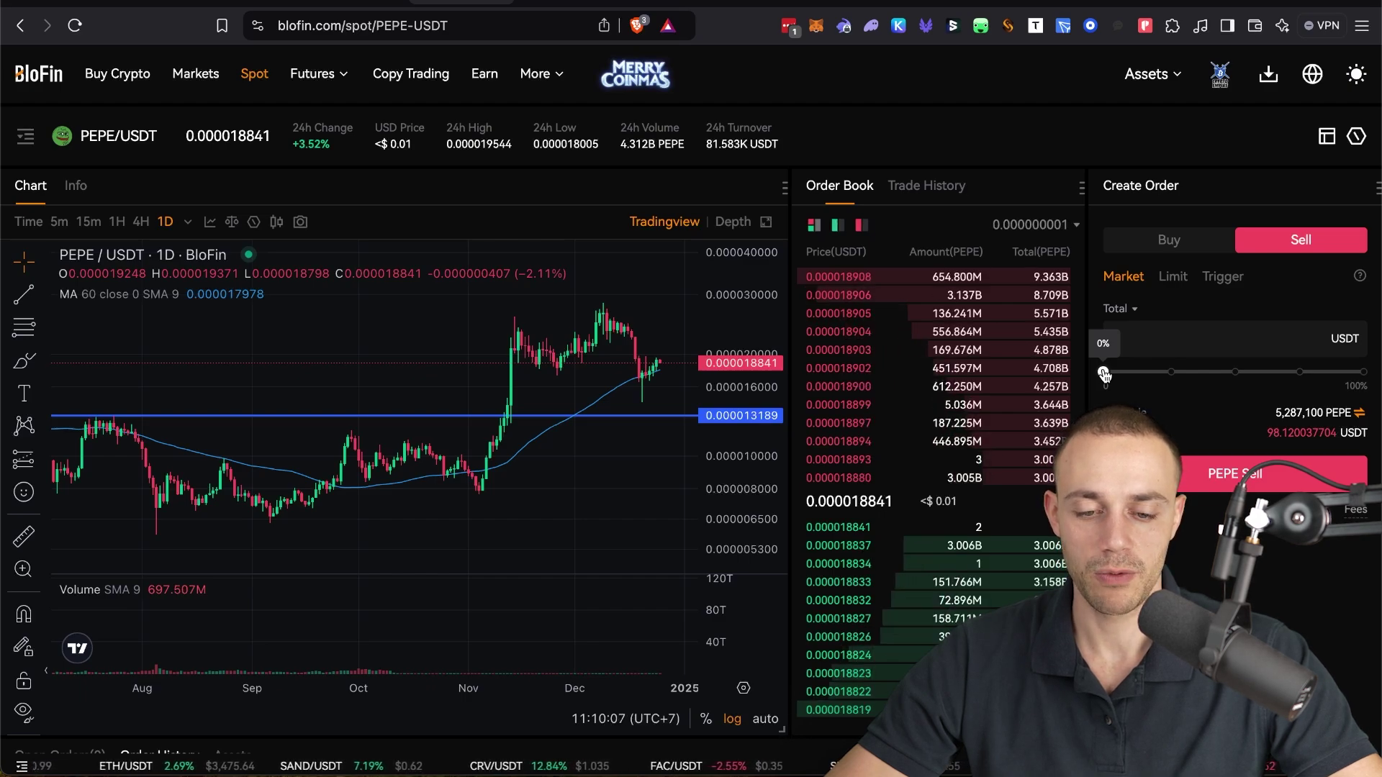
mouse_move(1106, 374)
mouse_down()
mouse_move(1380, 388)
mouse_move(1105, 378)
mouse_up()
Step: Set the sell amount to the full 5,287,100 PEPE balance and execute the market sell
click(1147, 343)
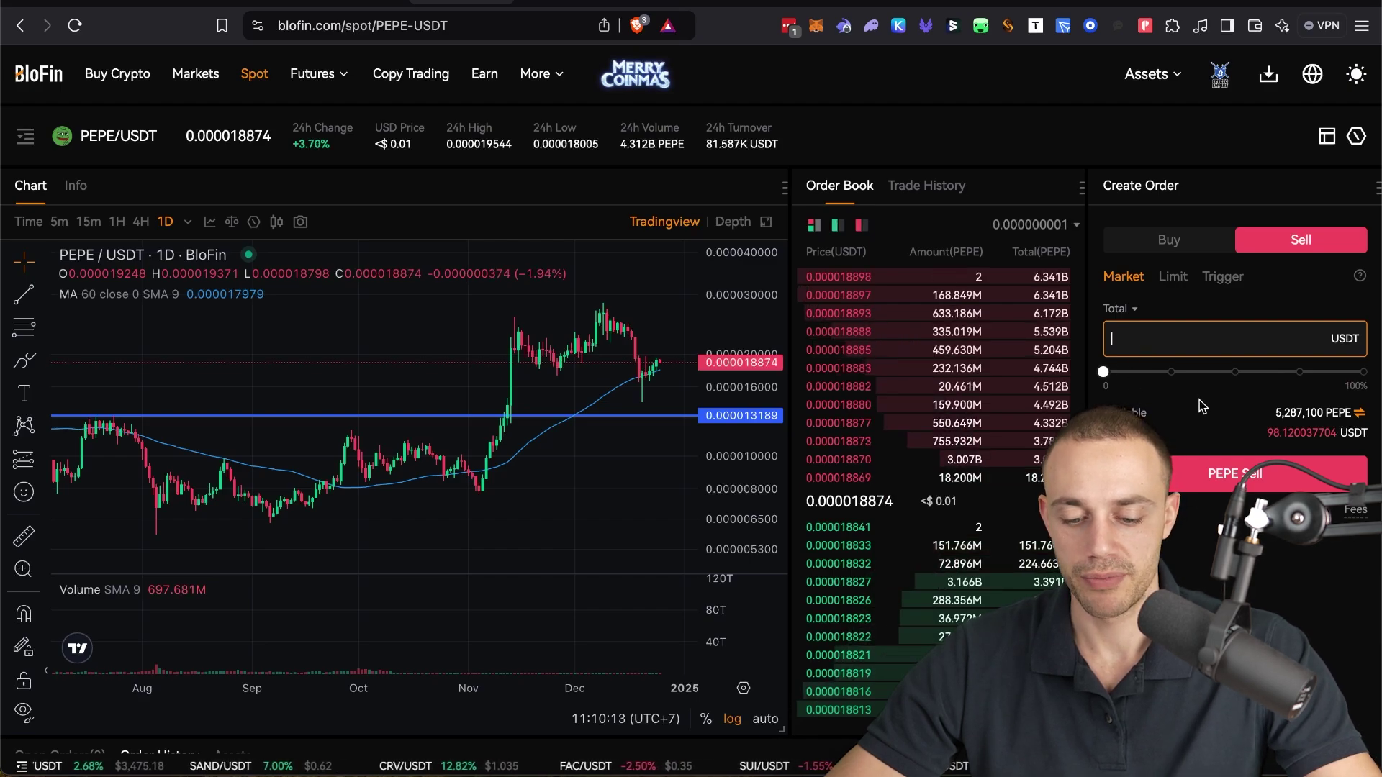
text(98)
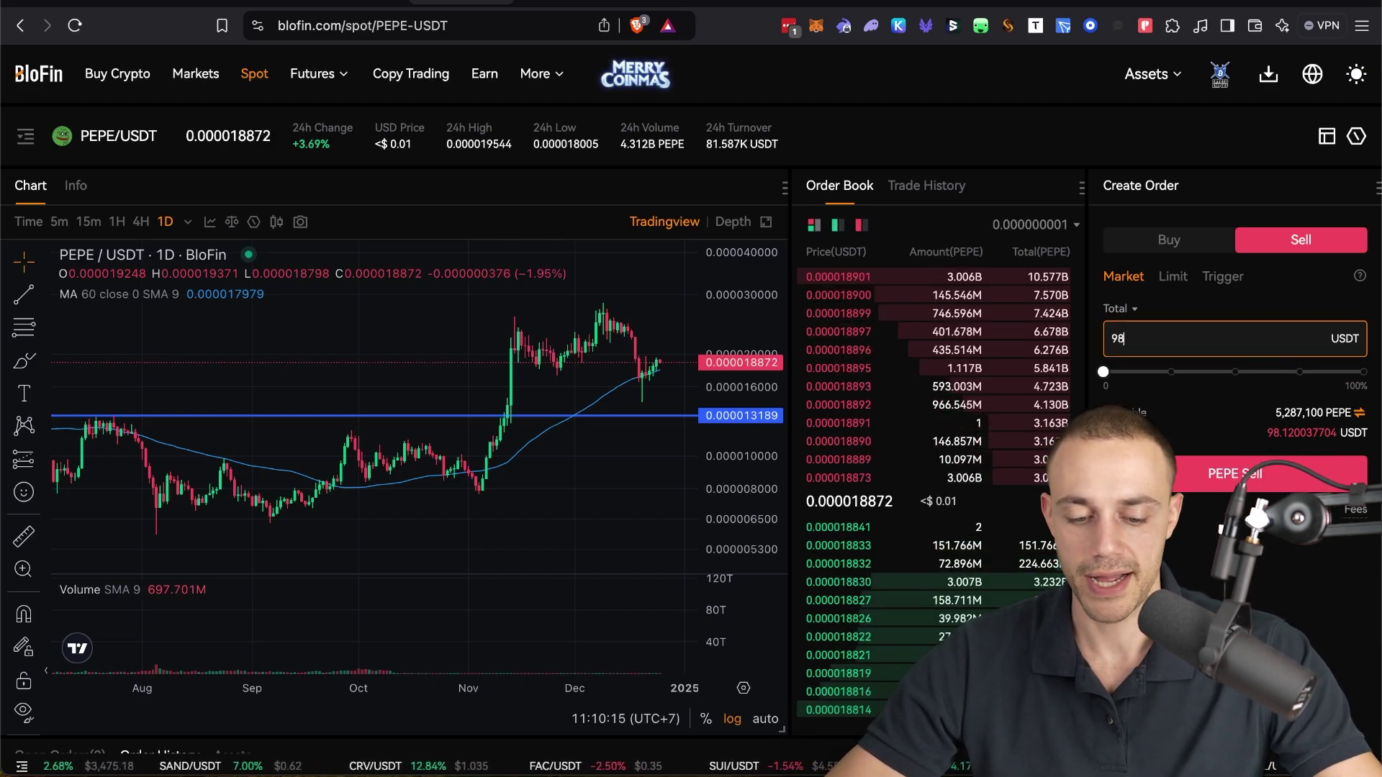
key(BackSpace)
key(BackSpace)
mouse_move(1103, 374)
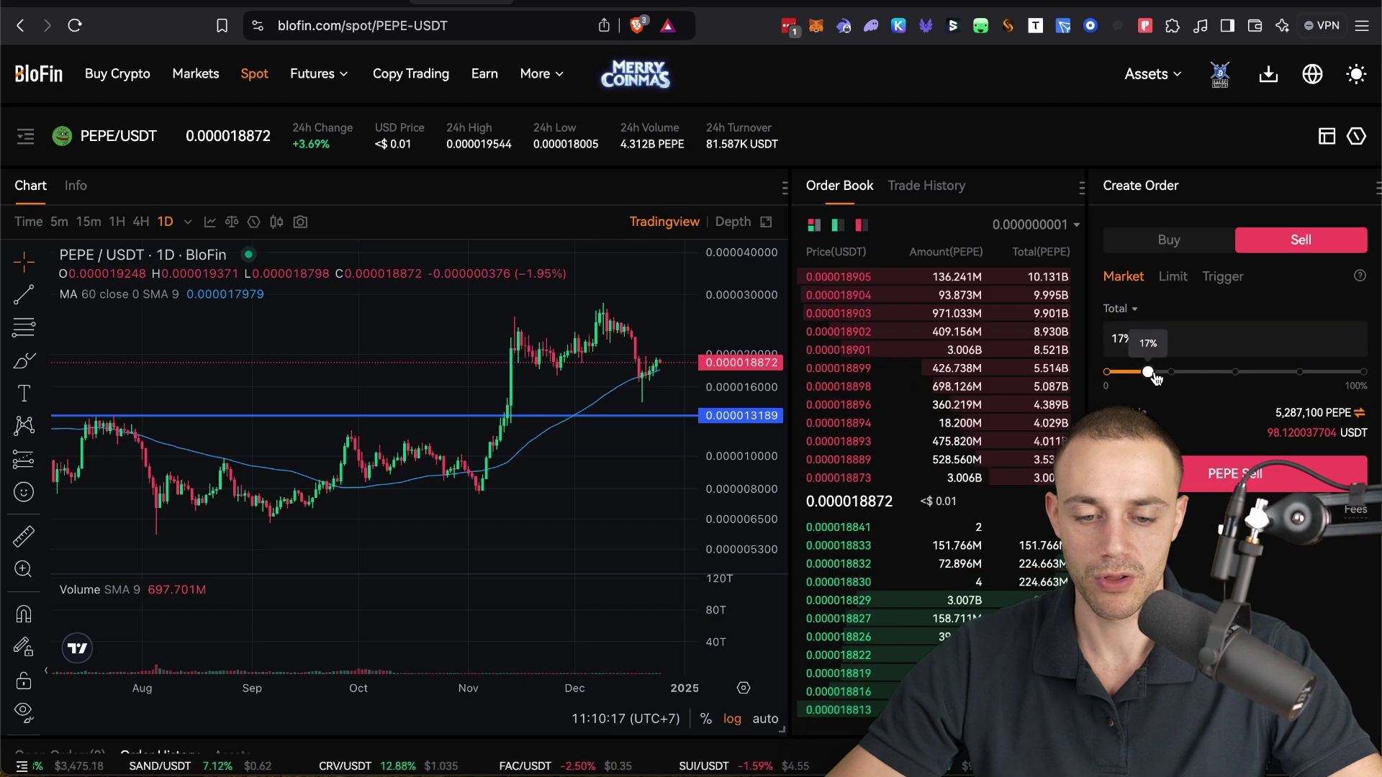
drag(1163, 377, 1306, 385)
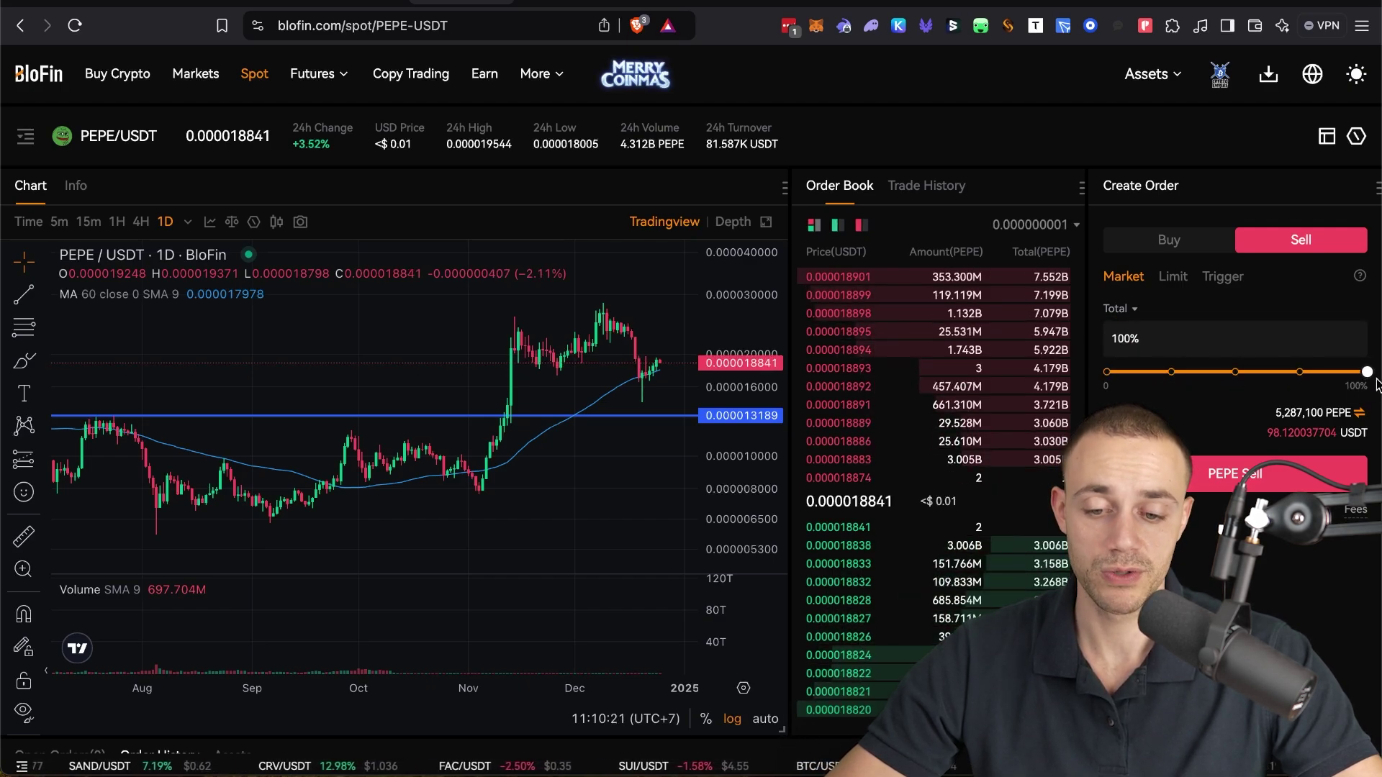
click(1325, 474)
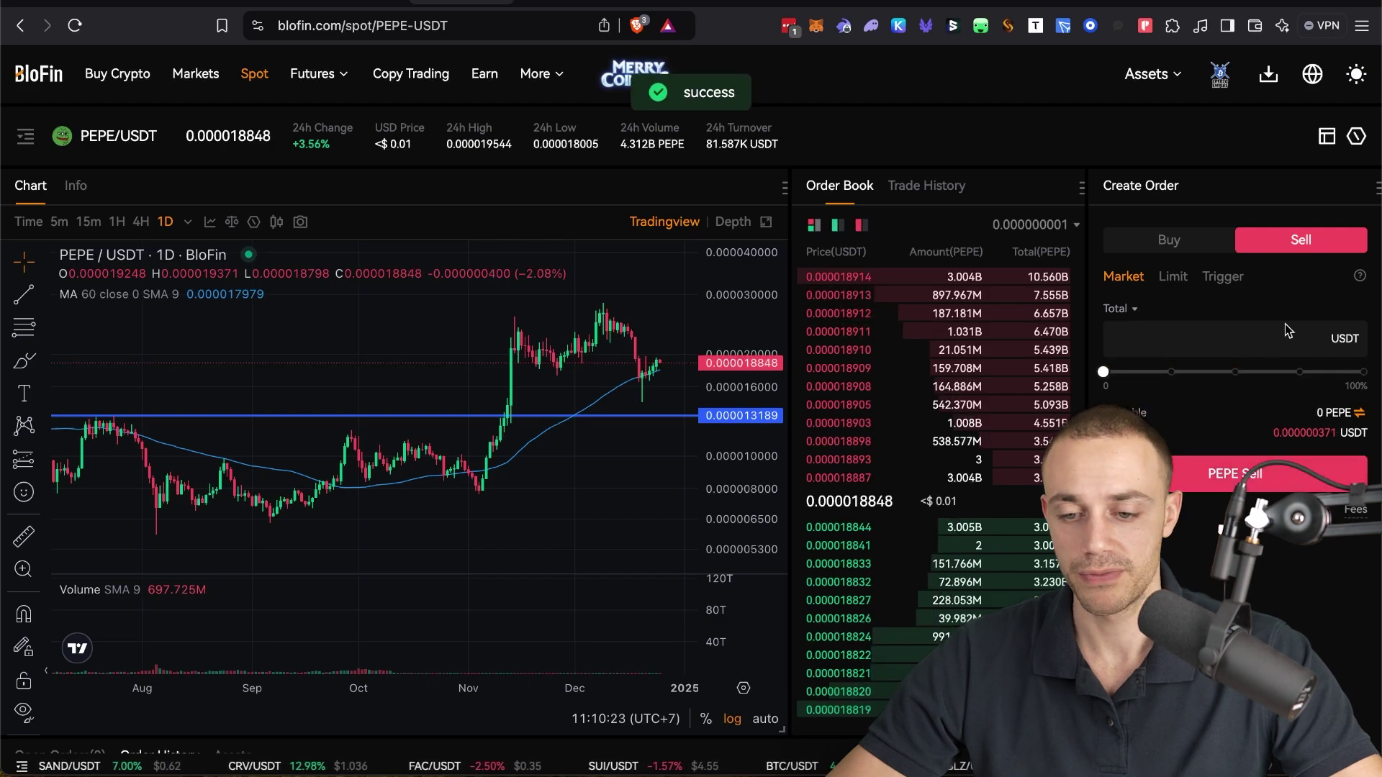
Step: Check Open Orders and Order History, confirming the sell filled at 0.000018843 USDT
scroll(232, 452, down, 5)
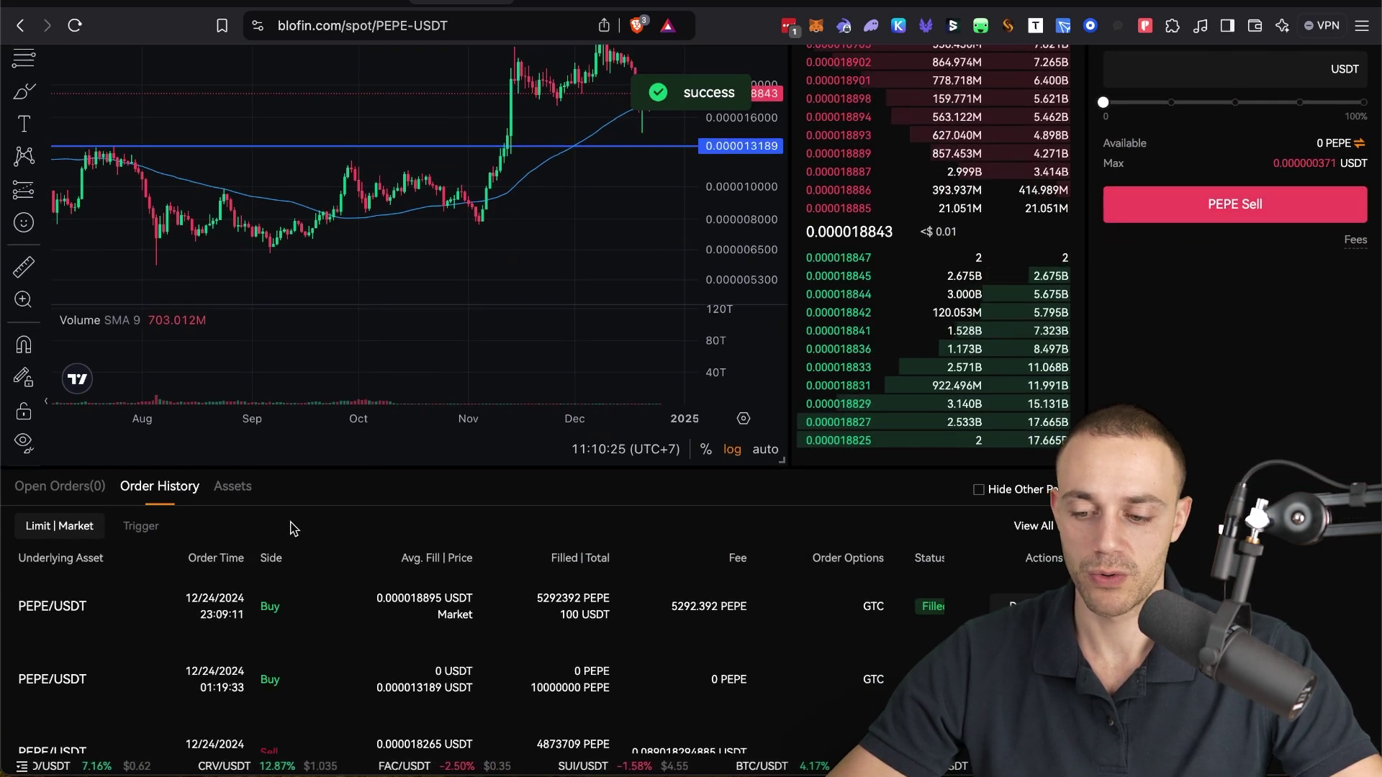
scroll(293, 530, up, 2)
click(61, 564)
click(148, 569)
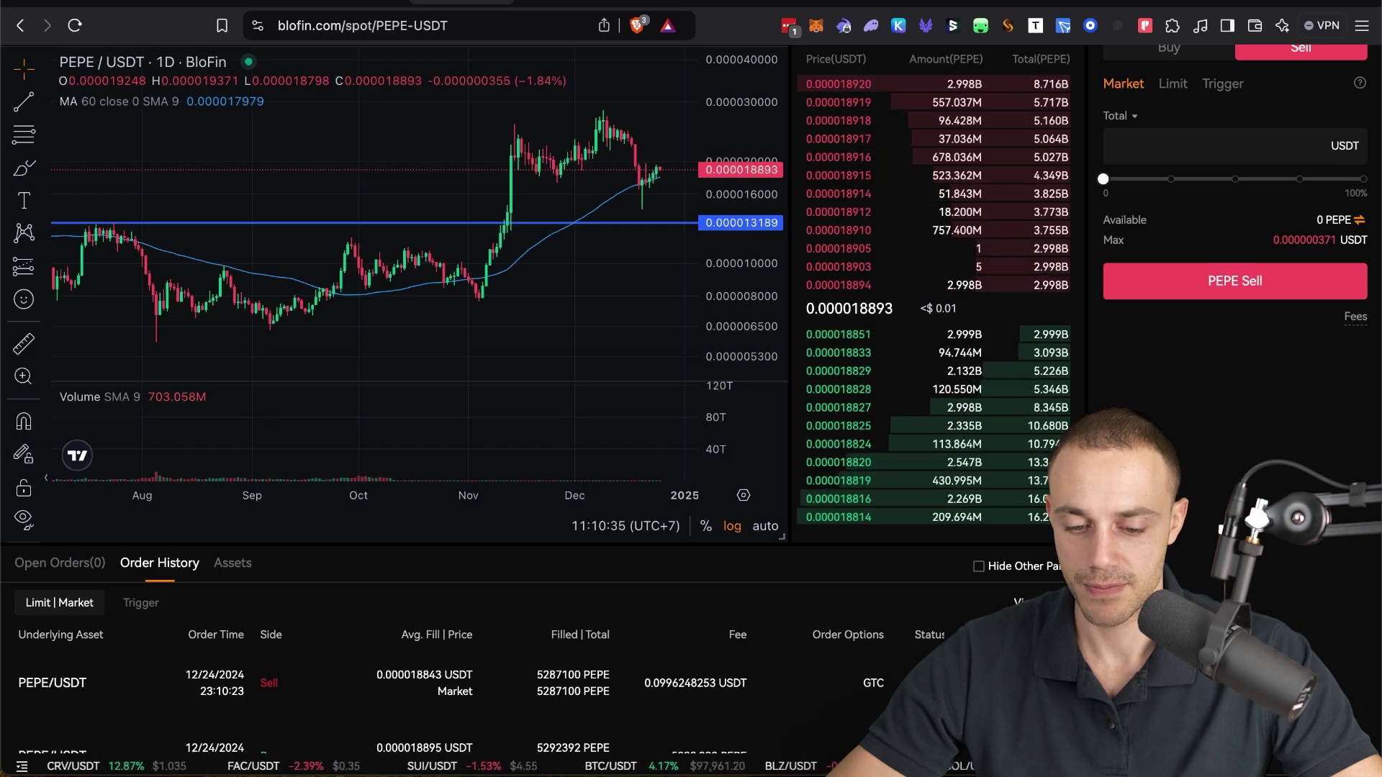
click(1224, 682)
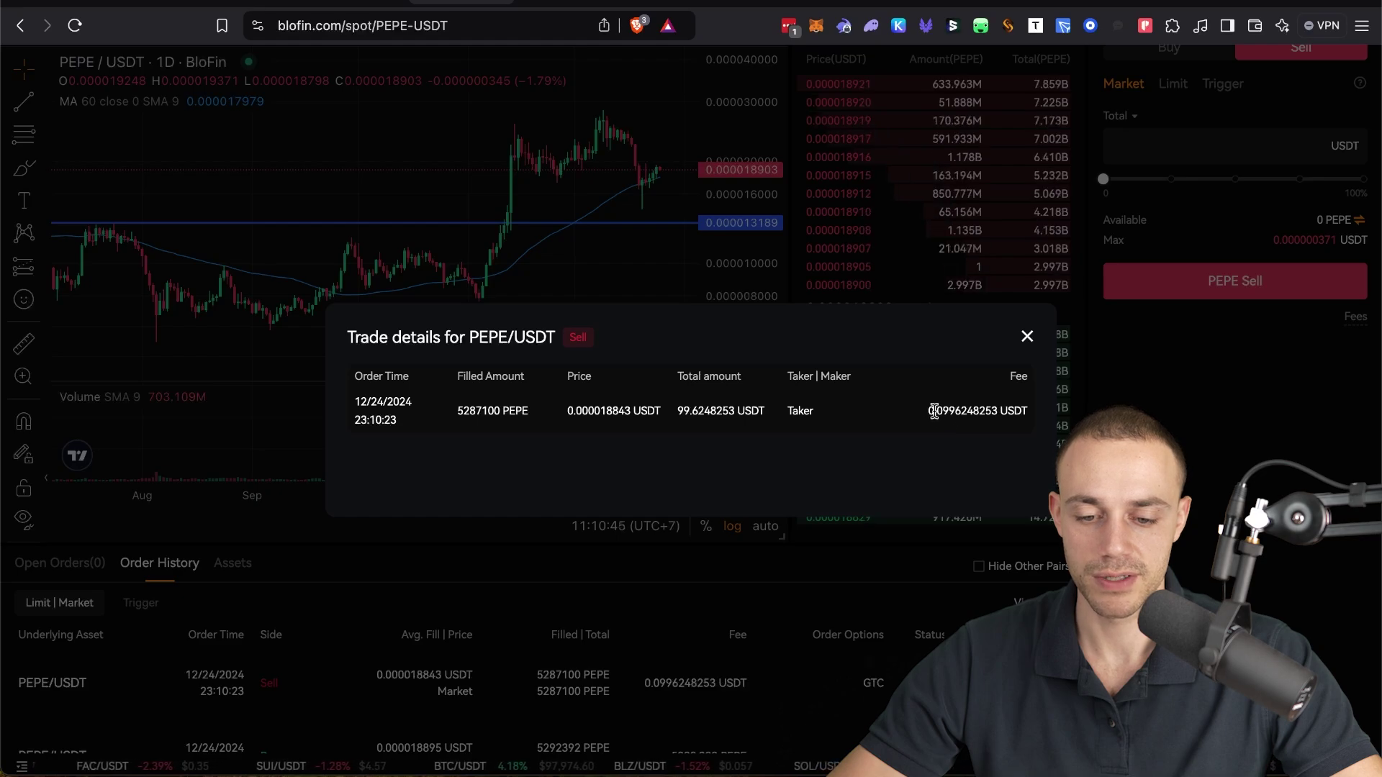
click(1027, 336)
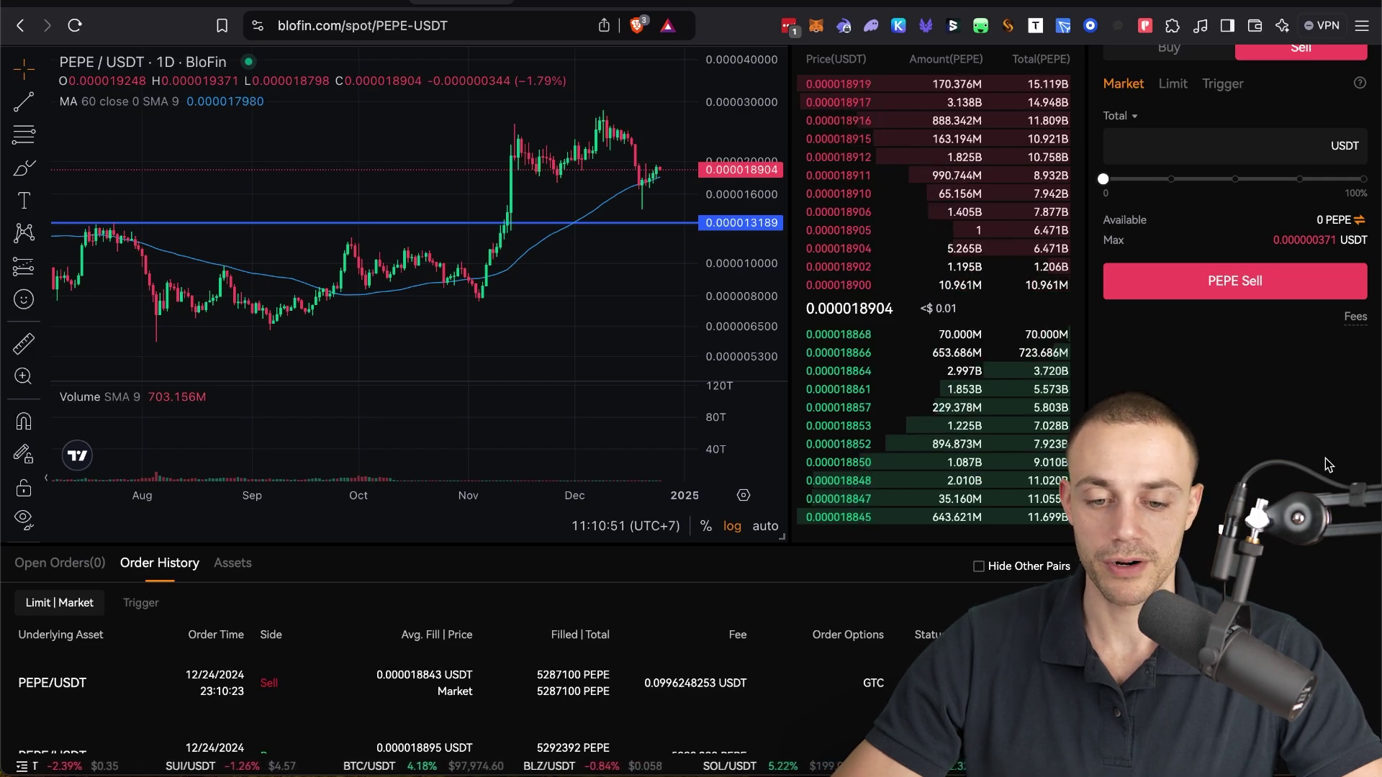
Step: Switch the order form to a limit buy and check the blue support line's price
scroll(1328, 464, up, 5)
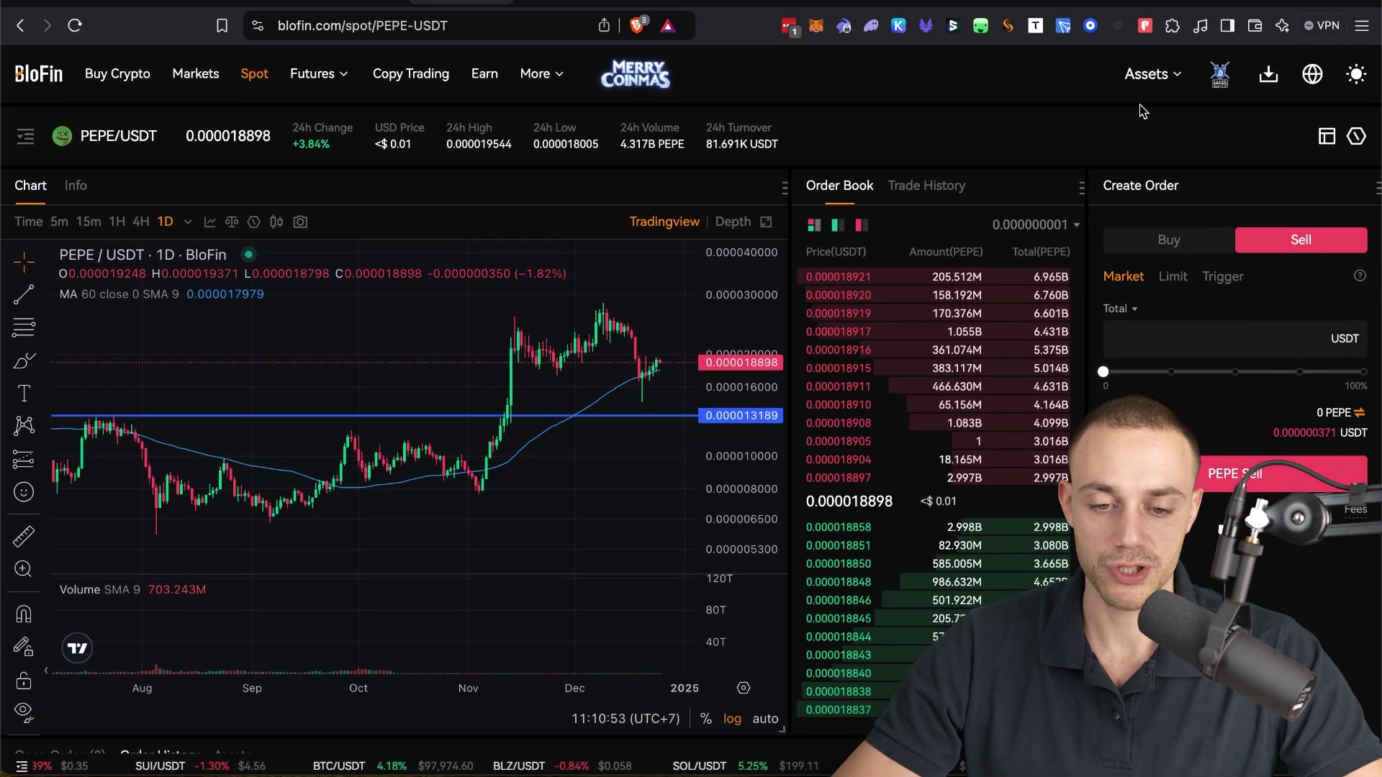
click(1155, 332)
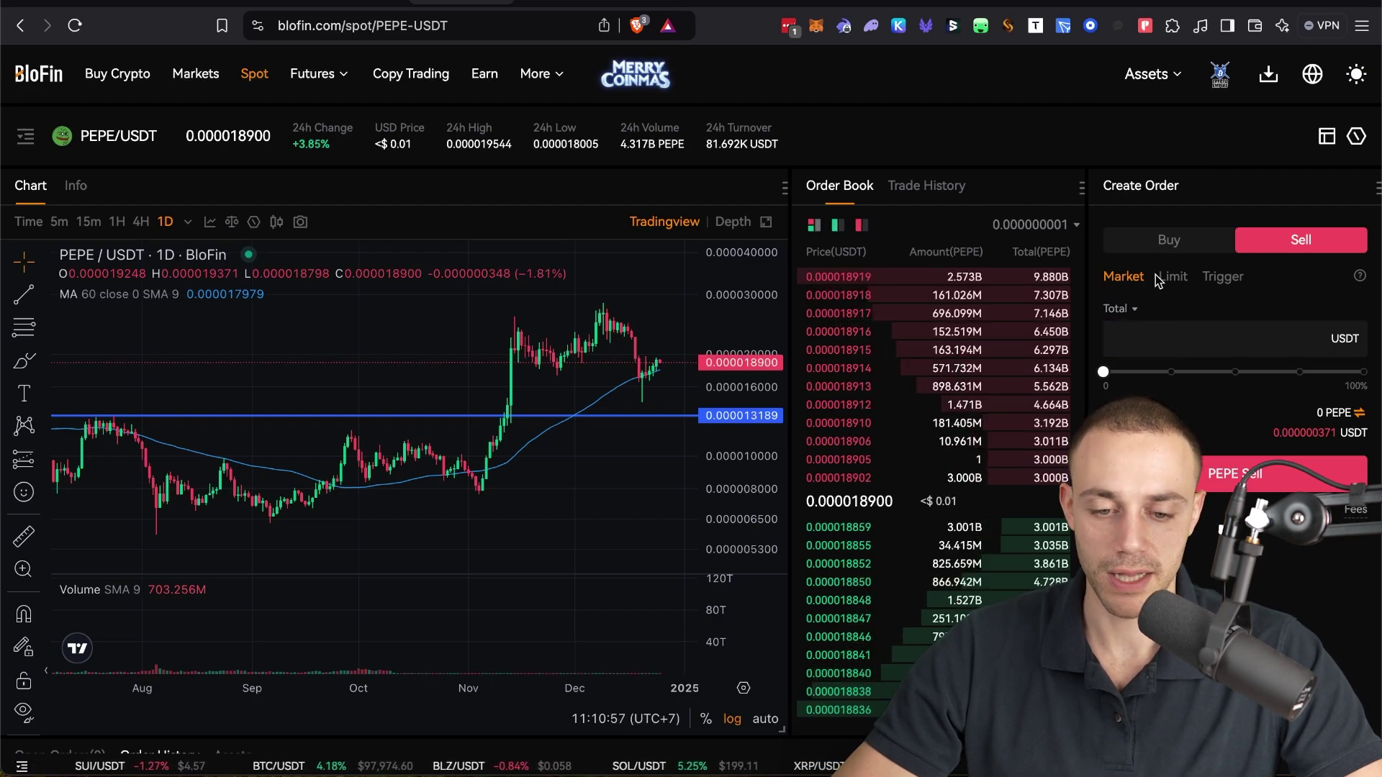
click(1164, 240)
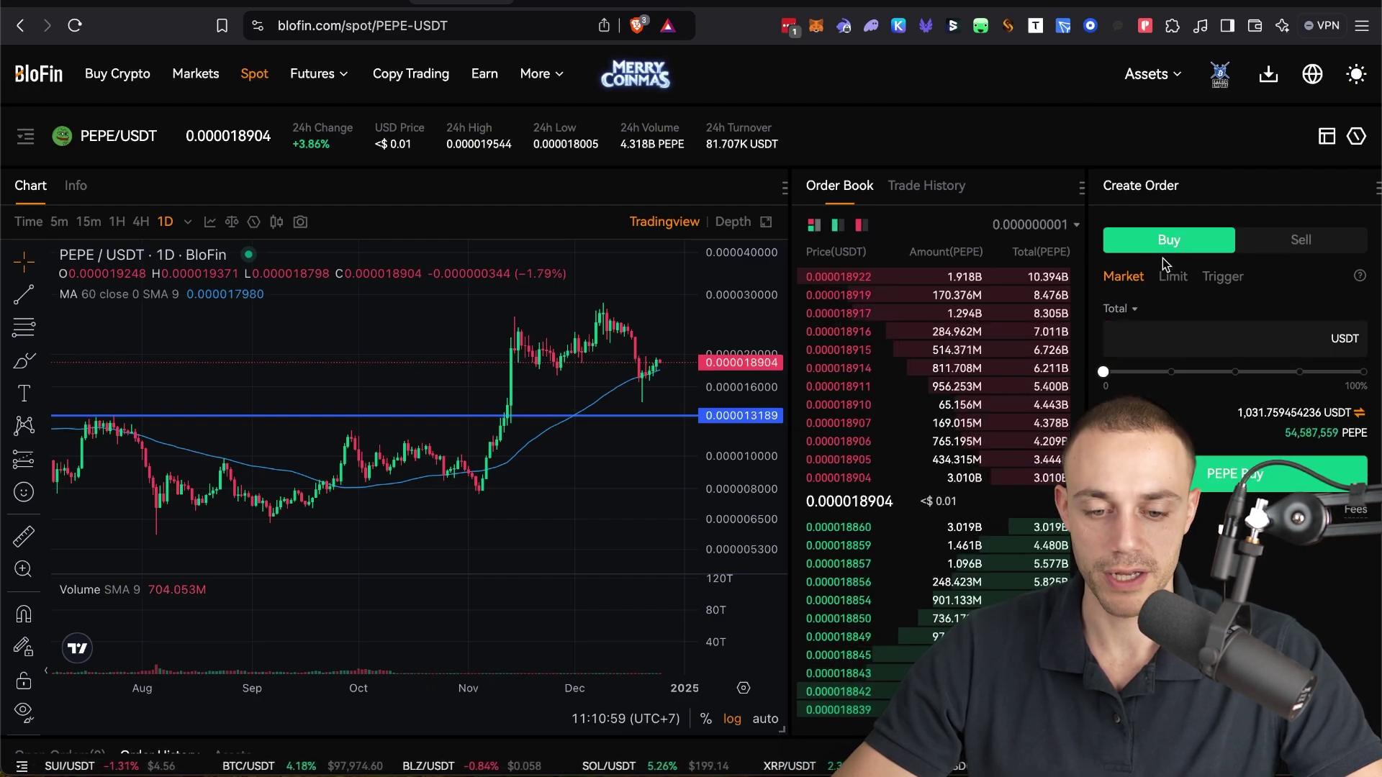
click(1173, 276)
scroll(536, 450, down, 3)
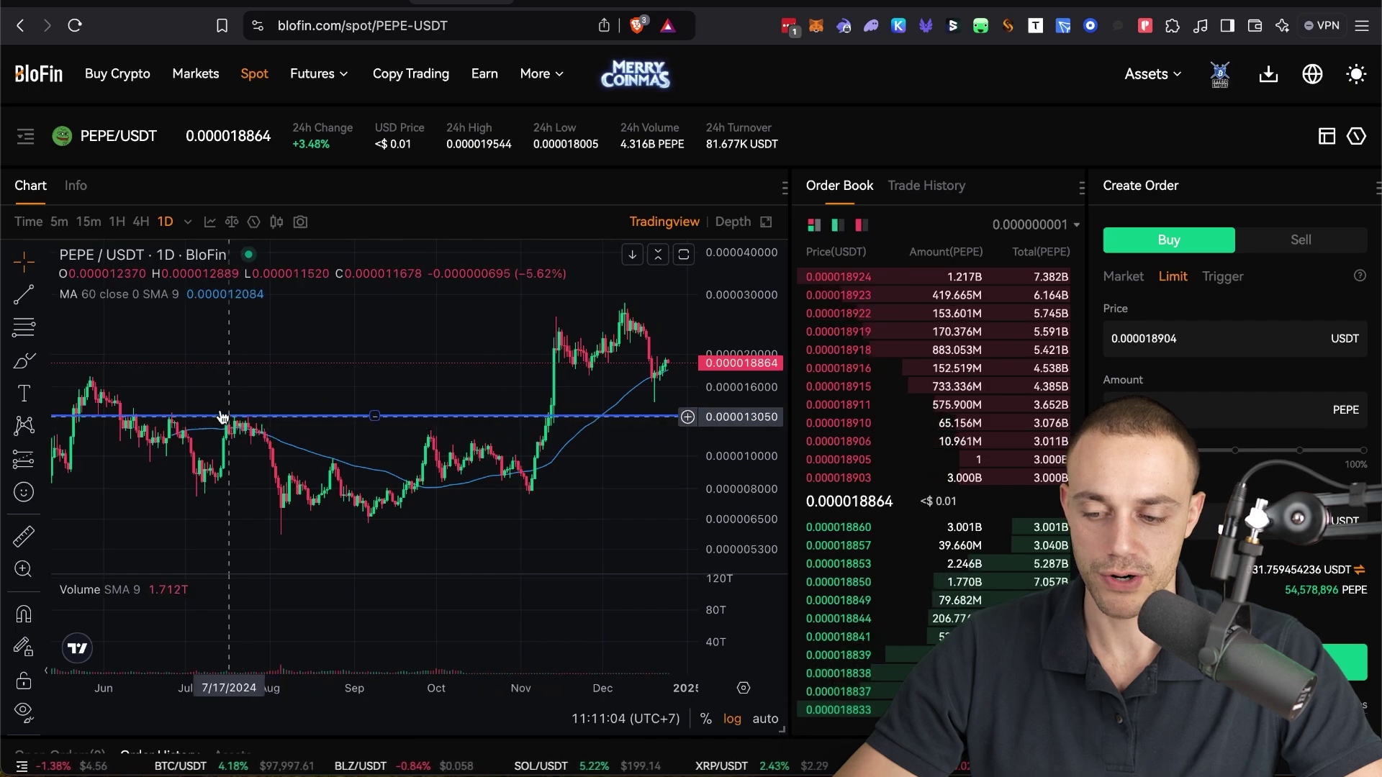
click(267, 418)
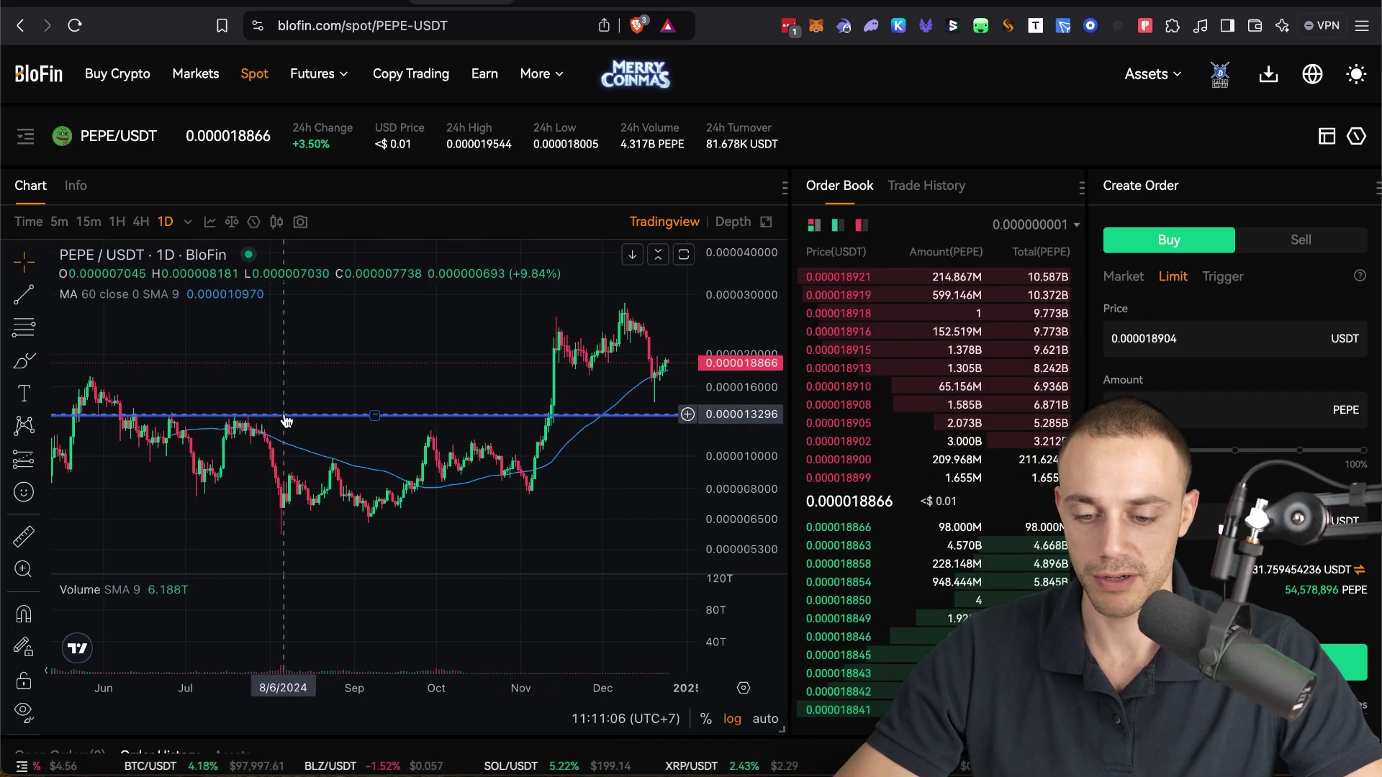
Step: Enter 0.000013189 as the limit buy price
click(1143, 278)
click(1179, 281)
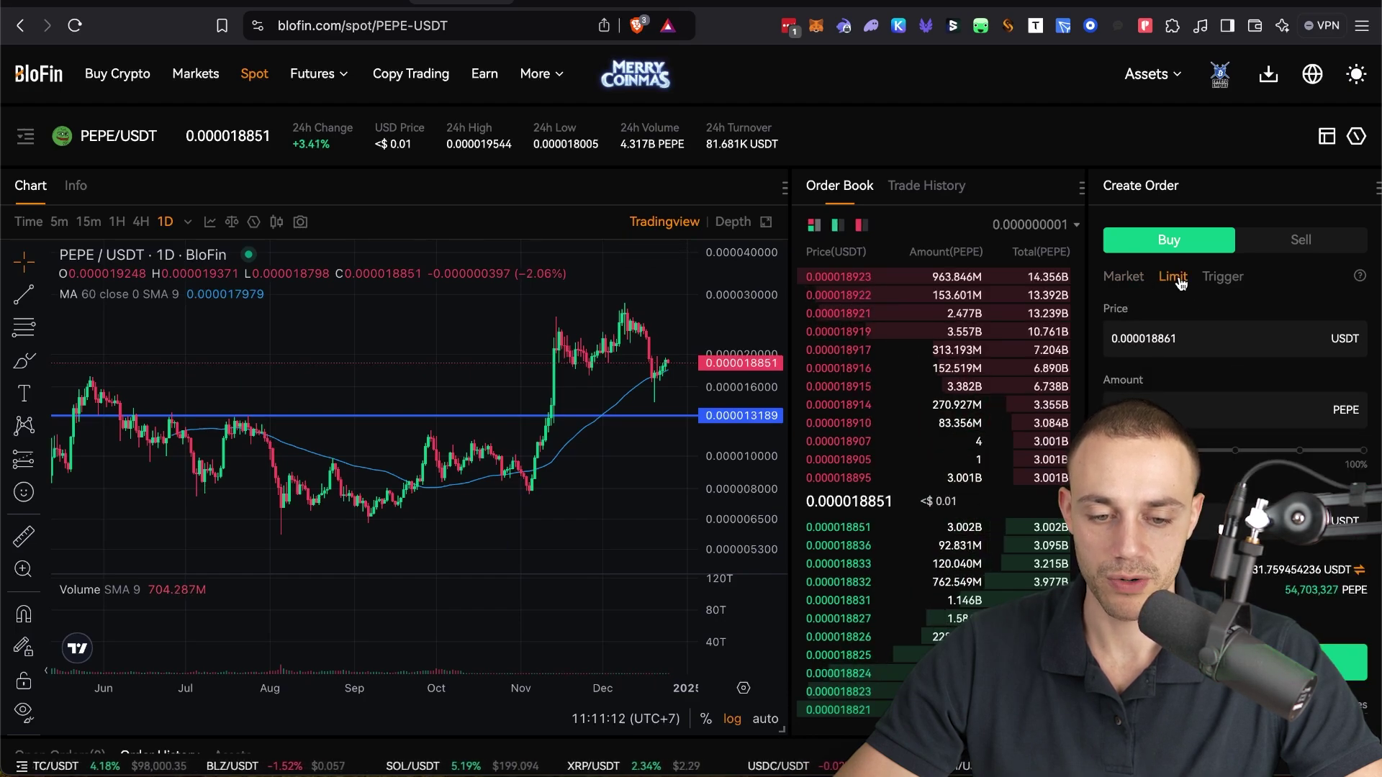
click(1214, 332)
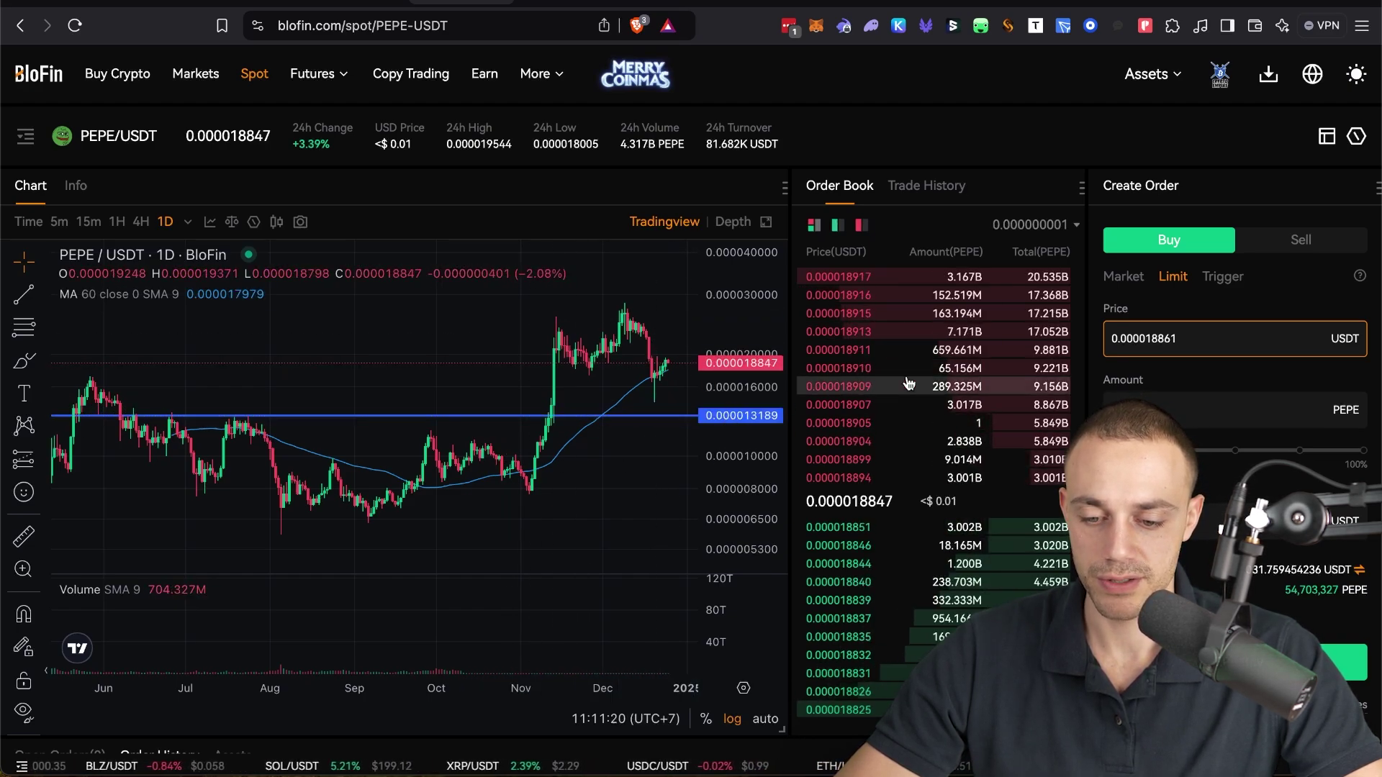
key(BackSpace)
key(BackSpace)
key(BackSpace)
key(BackSpace)
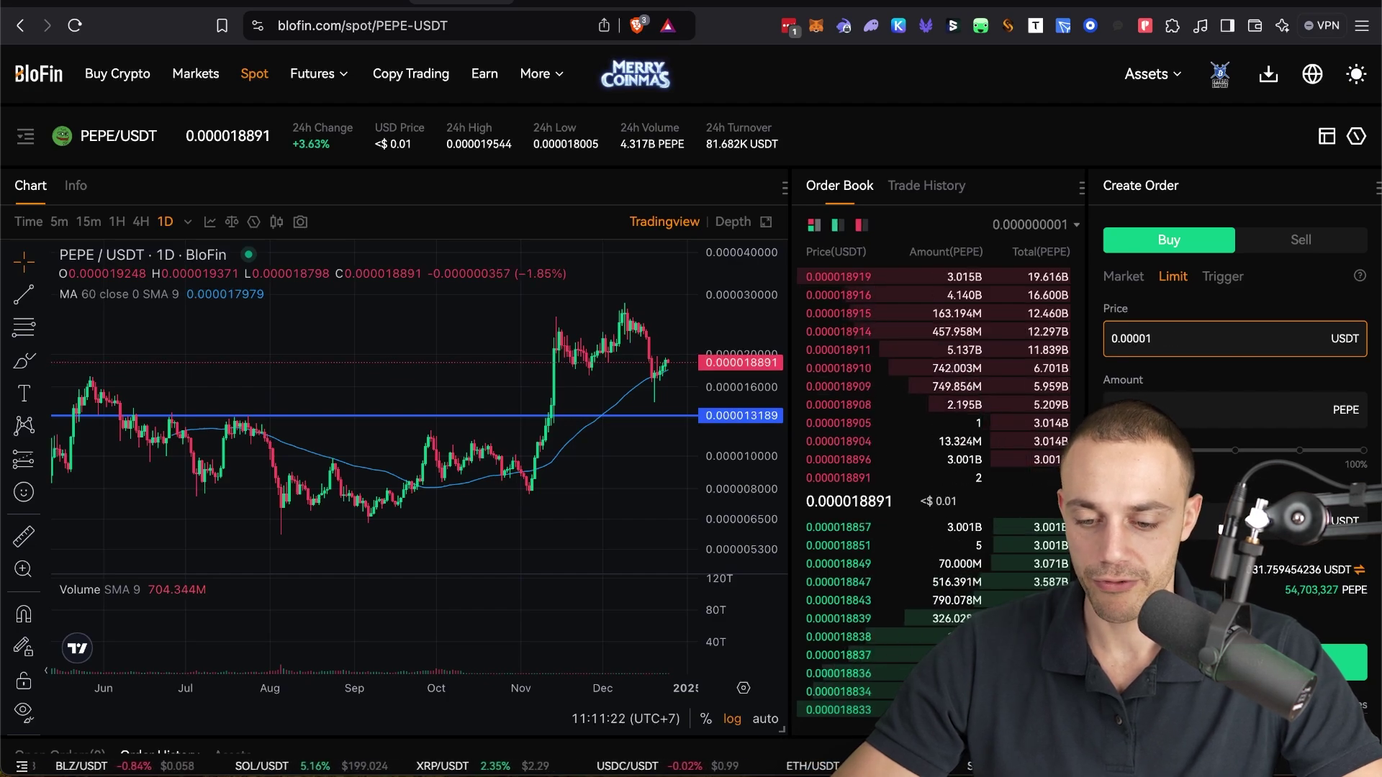
text(3189)
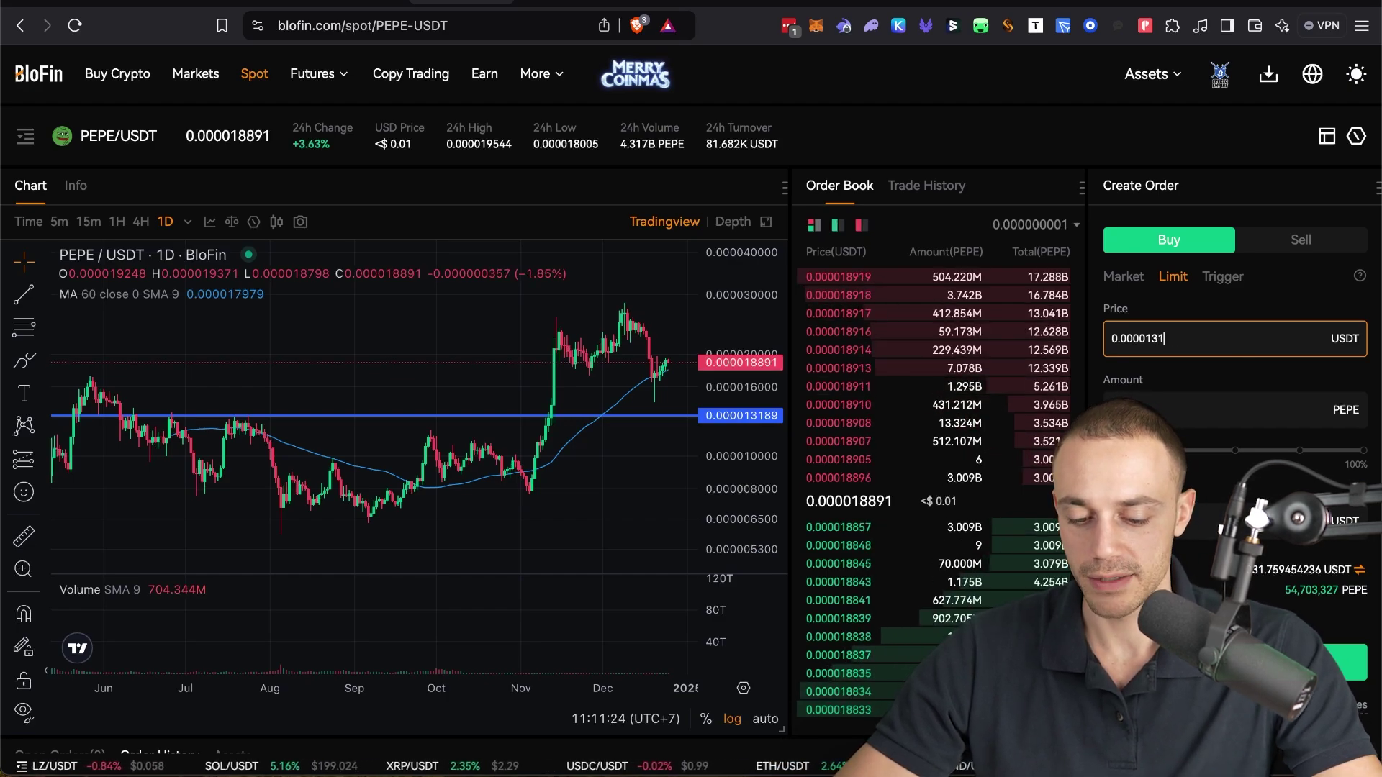
Step: Set a 200 USDT total (15,164,151 PEPE) at 0.000013189 and submit the limit buy
click(1242, 413)
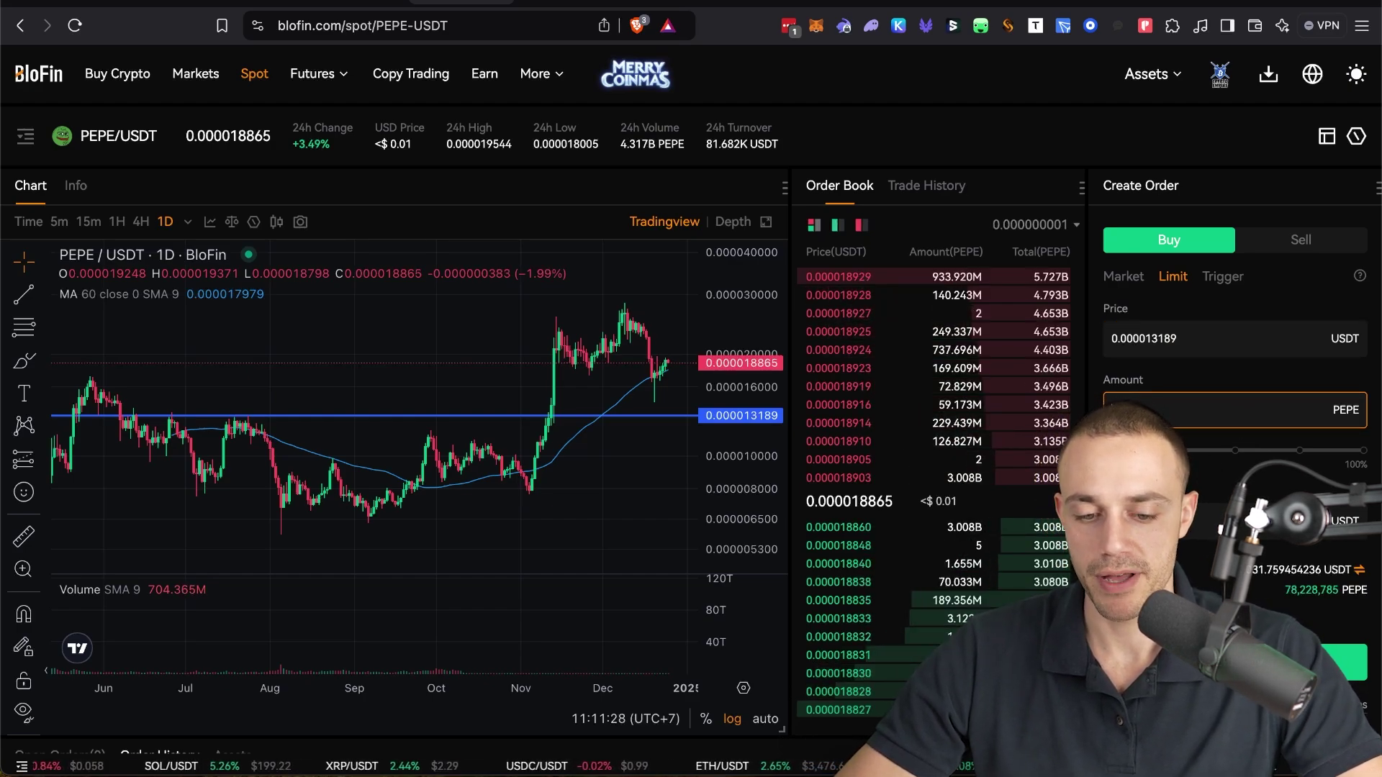
click(1184, 524)
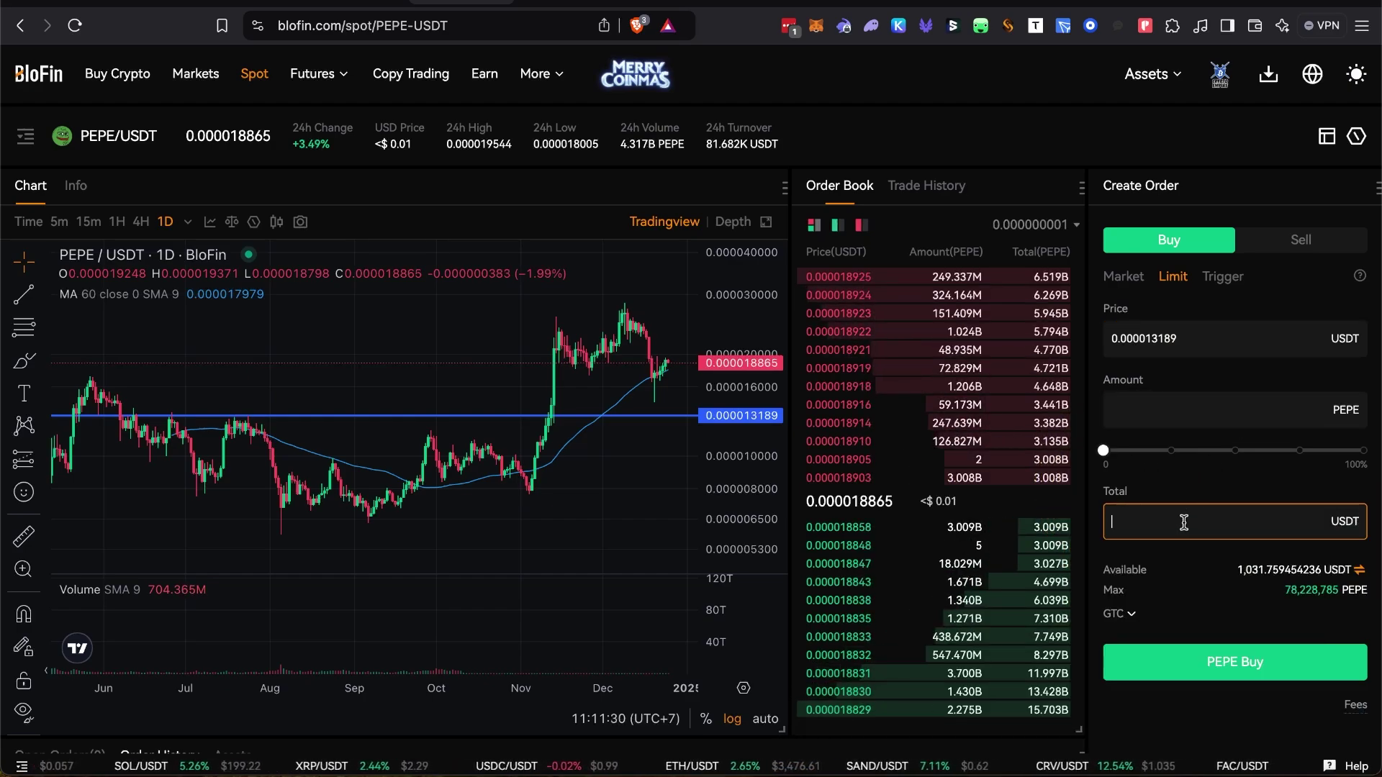
text(100)
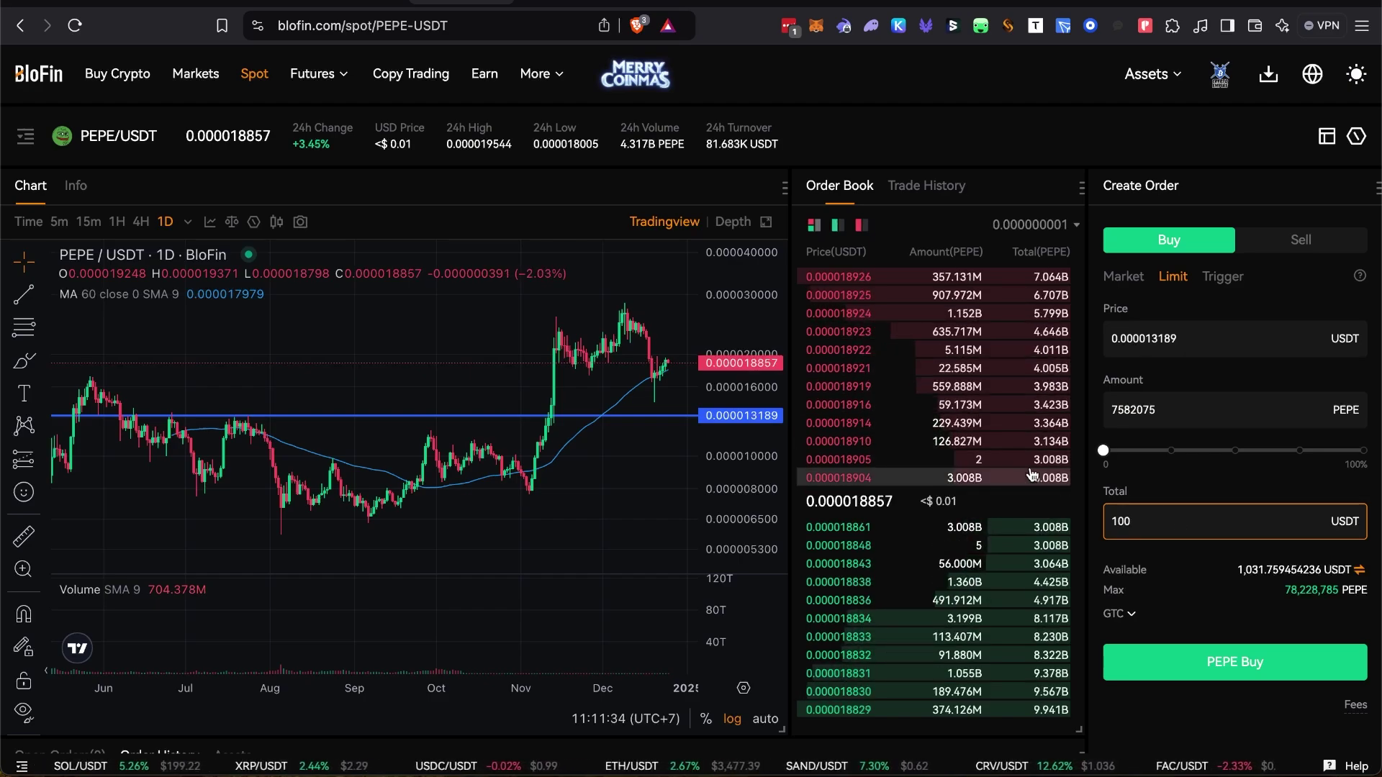
key(BackSpace)
key(BackSpace)
key(BackSpace)
text(200)
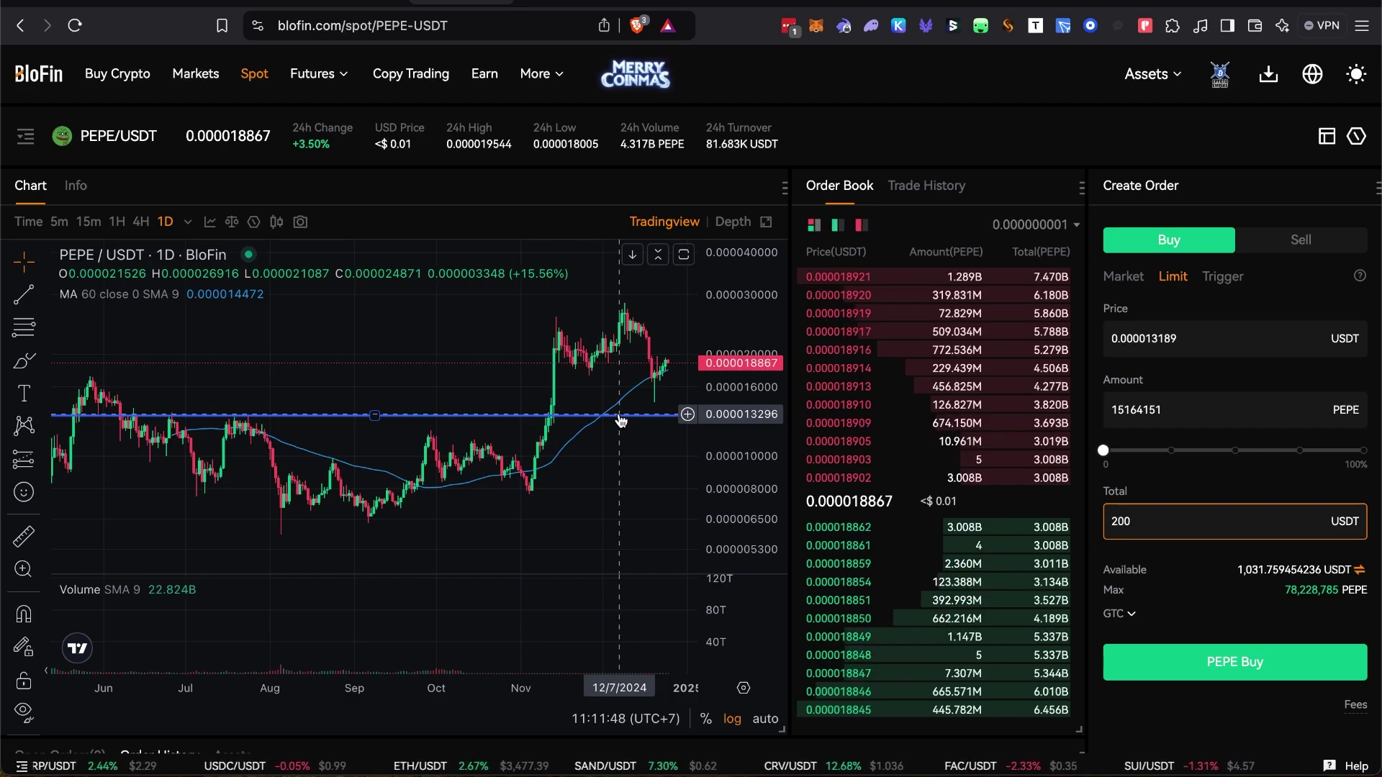
click(1204, 665)
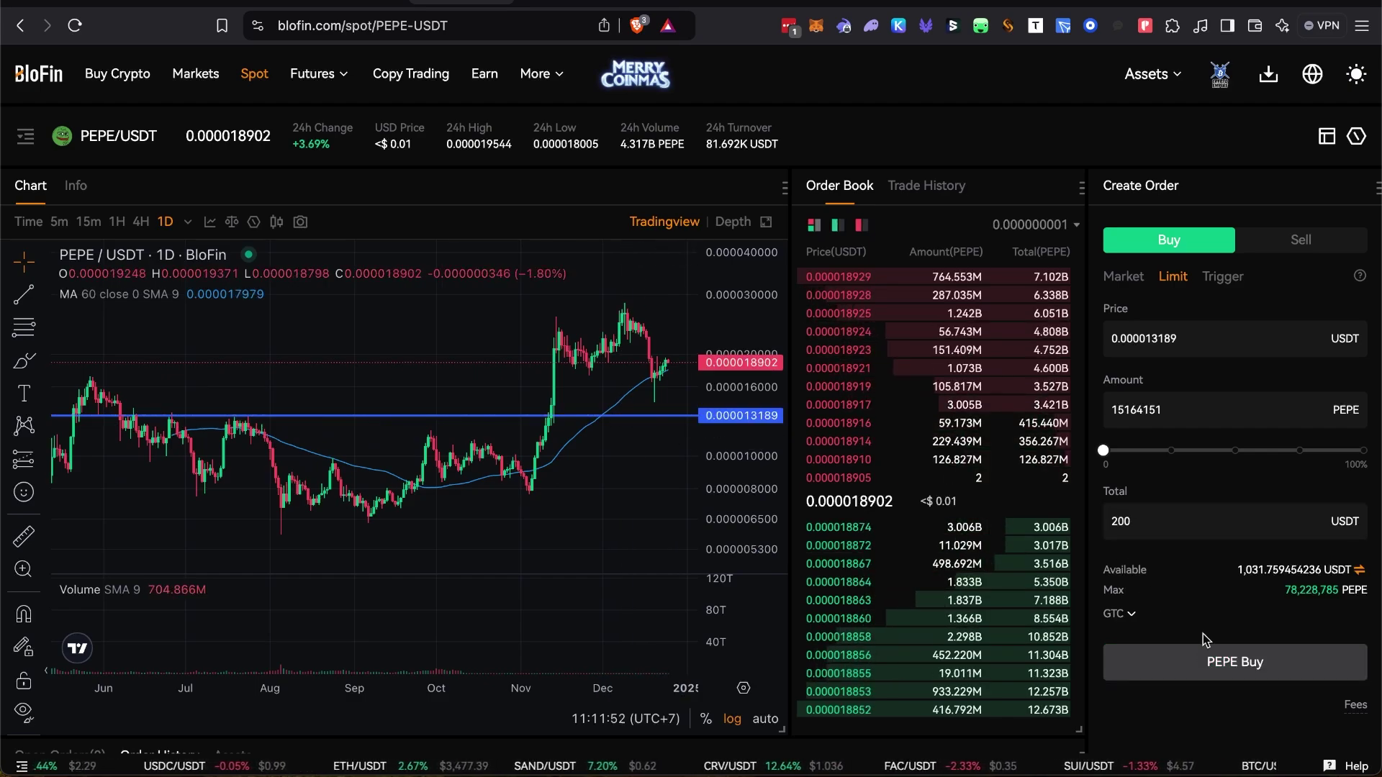
Step: View Open Orders: a 15,164,151 PEPE buy at 0.000013189, worth $199.77, unfilled
scroll(1213, 612, down, 3)
click(76, 581)
scroll(177, 604, down, 3)
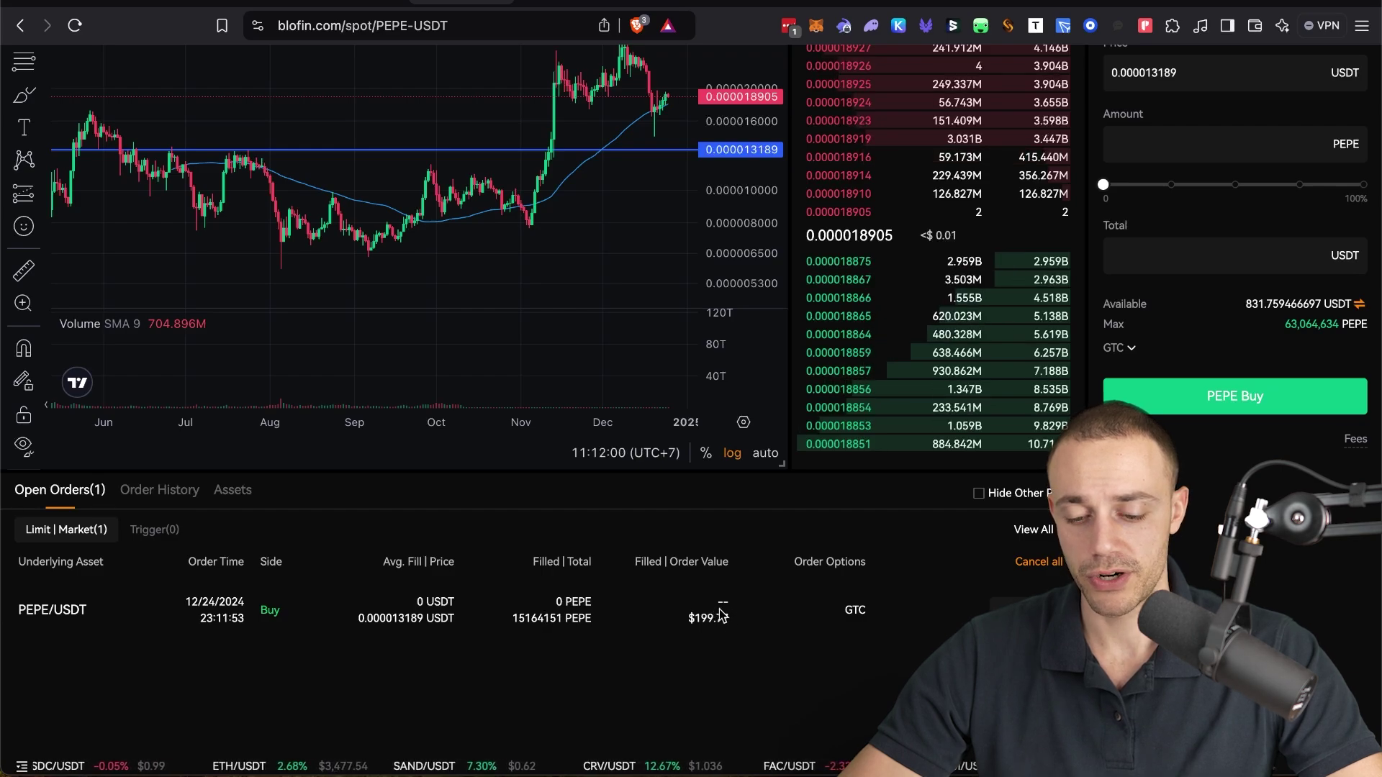
scroll(645, 503, up, 6)
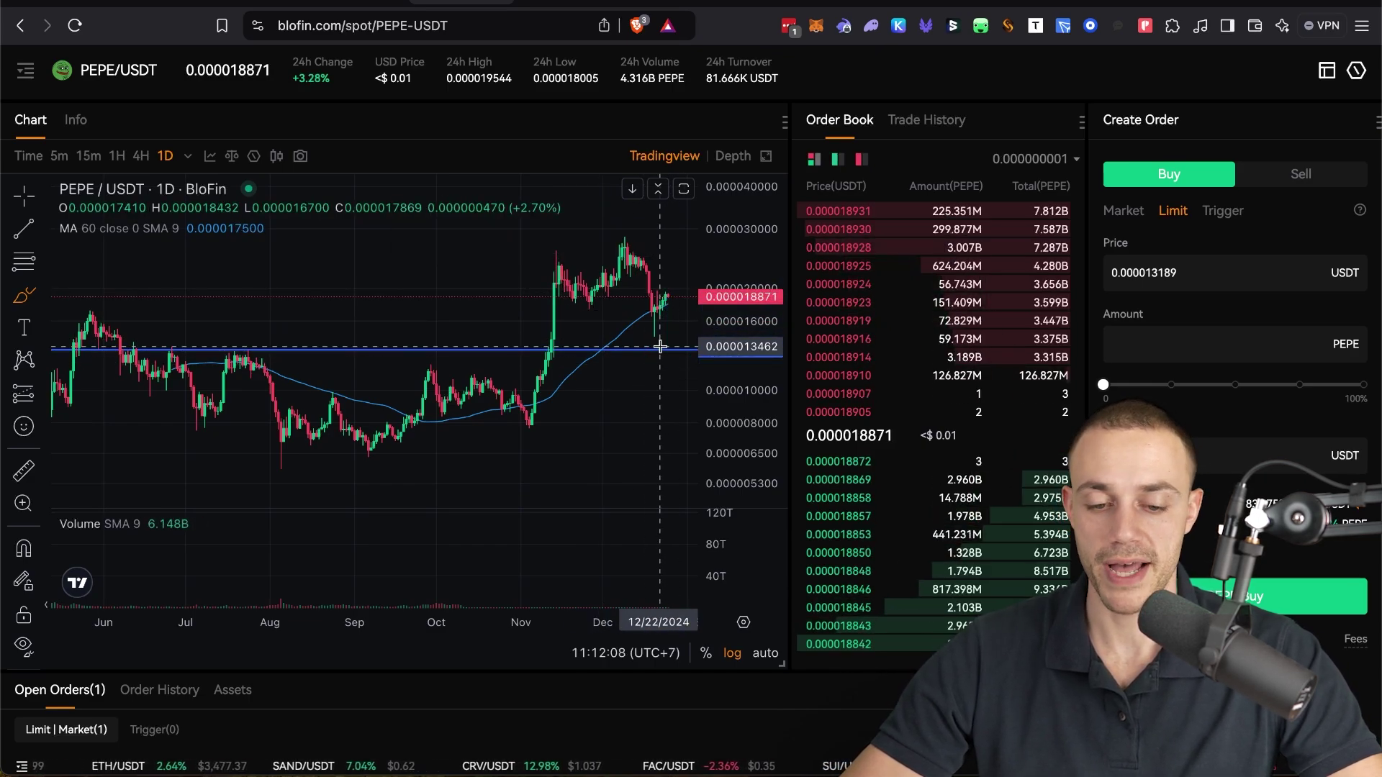
Step: Switch the PEPE chart to 1M monthly candles and compress the price scale
drag(752, 317, 757, 337)
click(1190, 330)
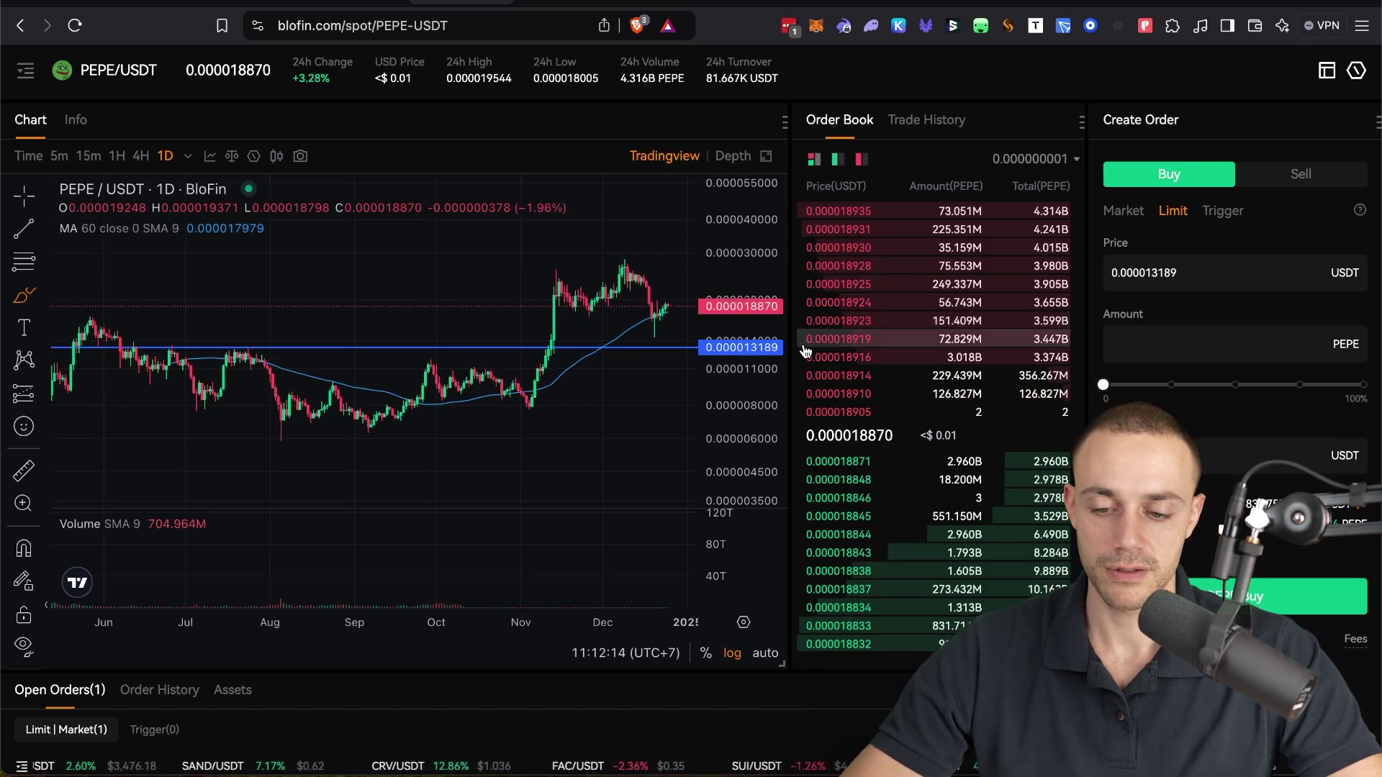
click(187, 156)
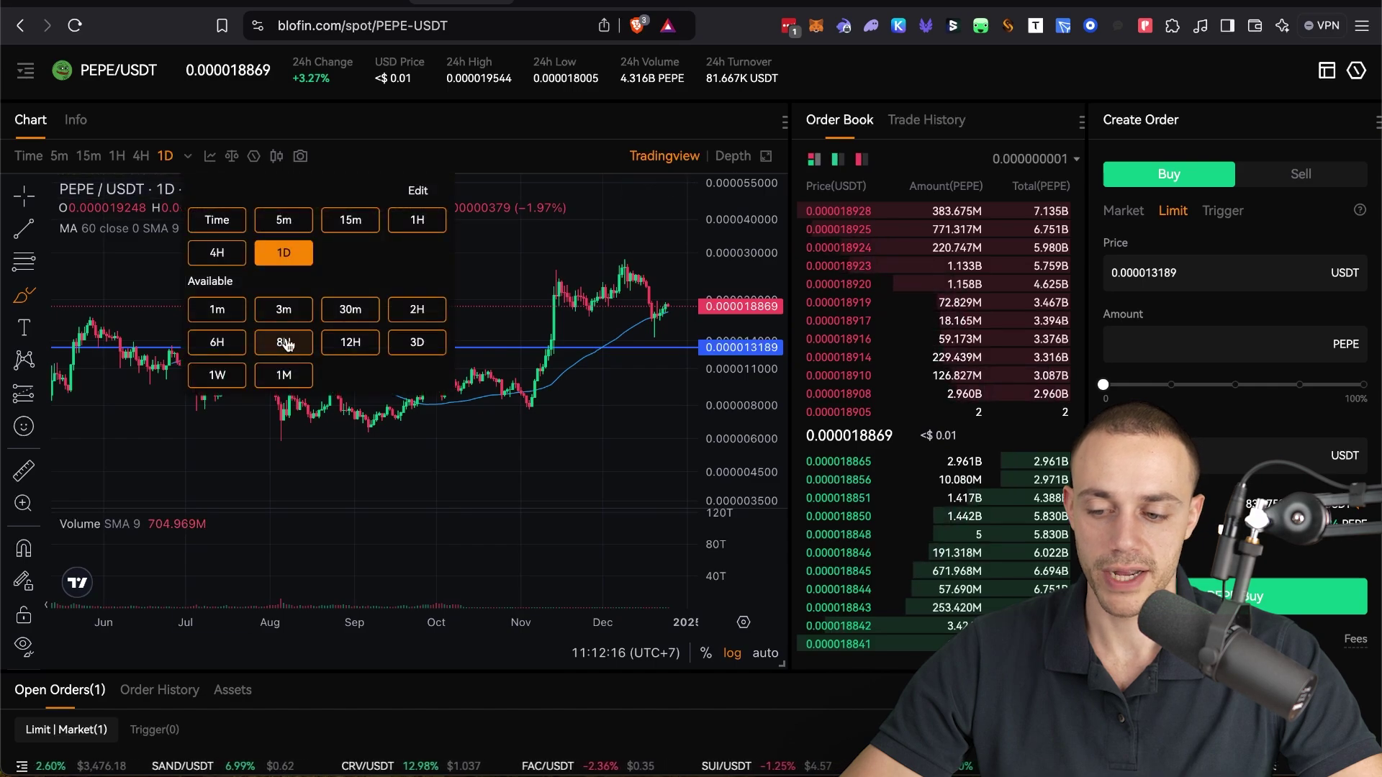
click(283, 375)
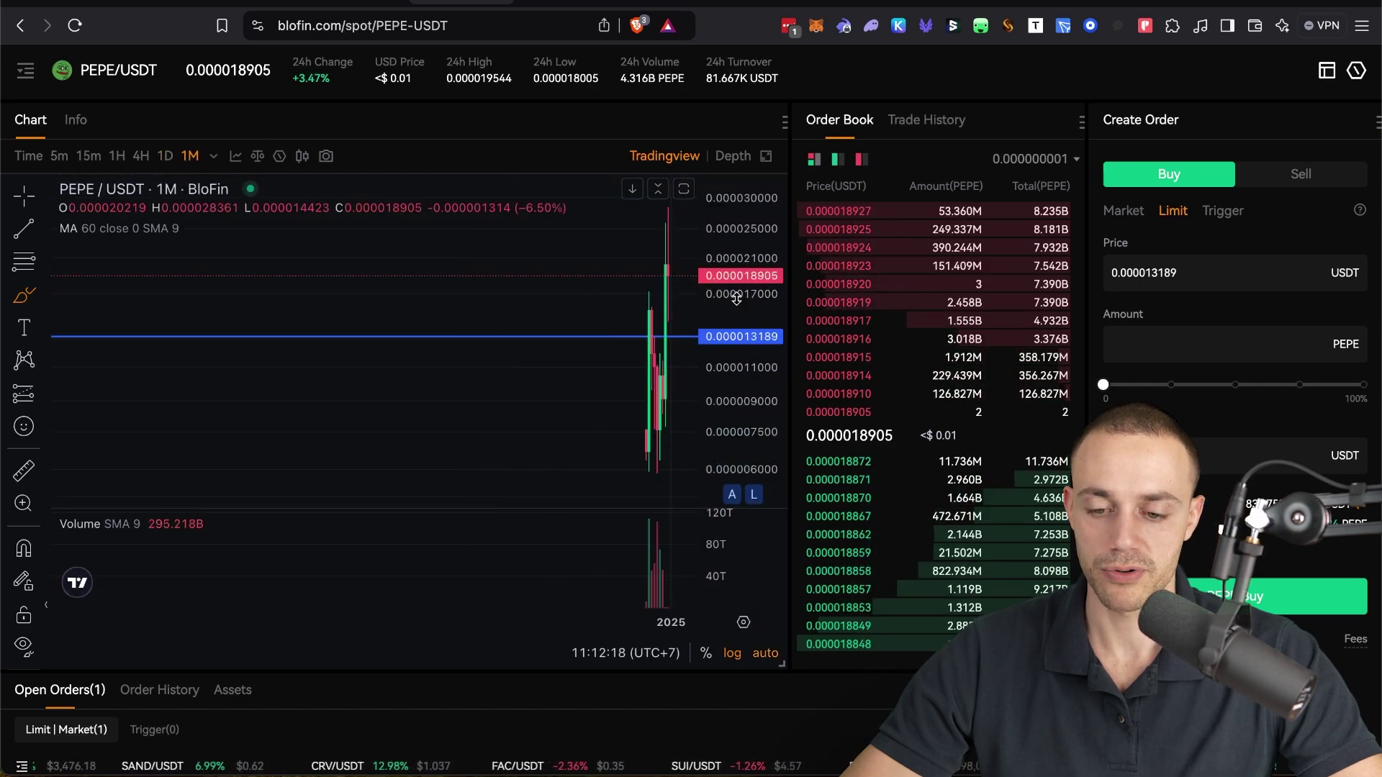
drag(736, 299, 736, 374)
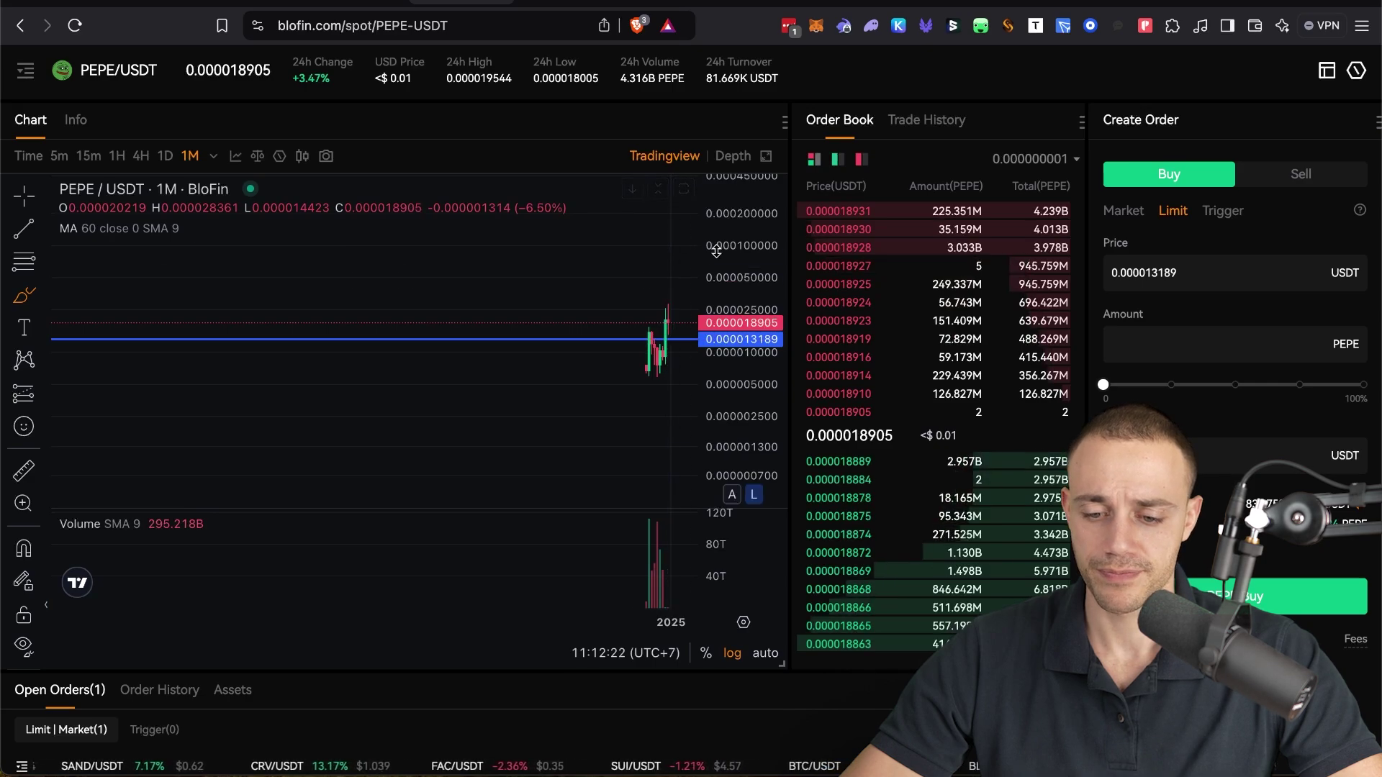
scroll(632, 292, up, 1)
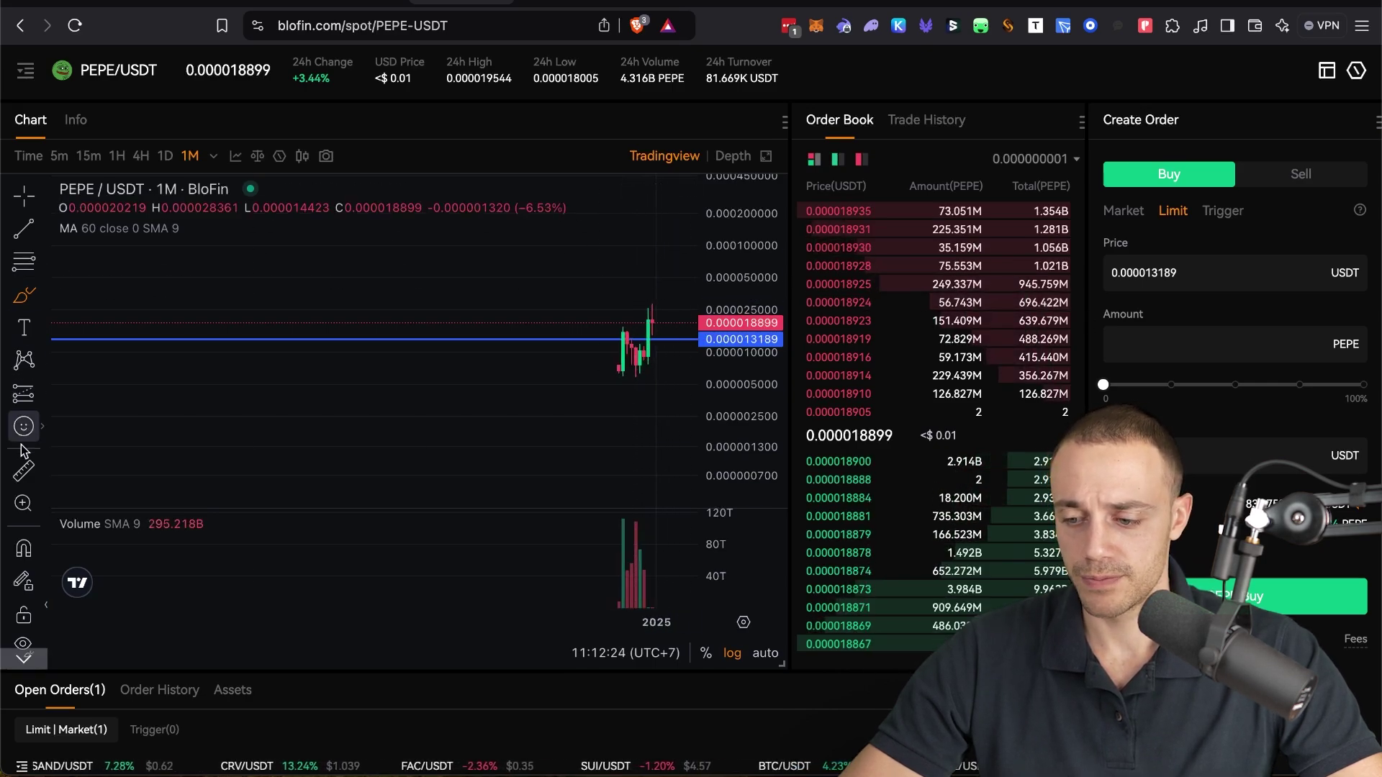
Step: Measure from the support line up to 0.000026850, a 107.30% rise over 18 bars
click(24, 470)
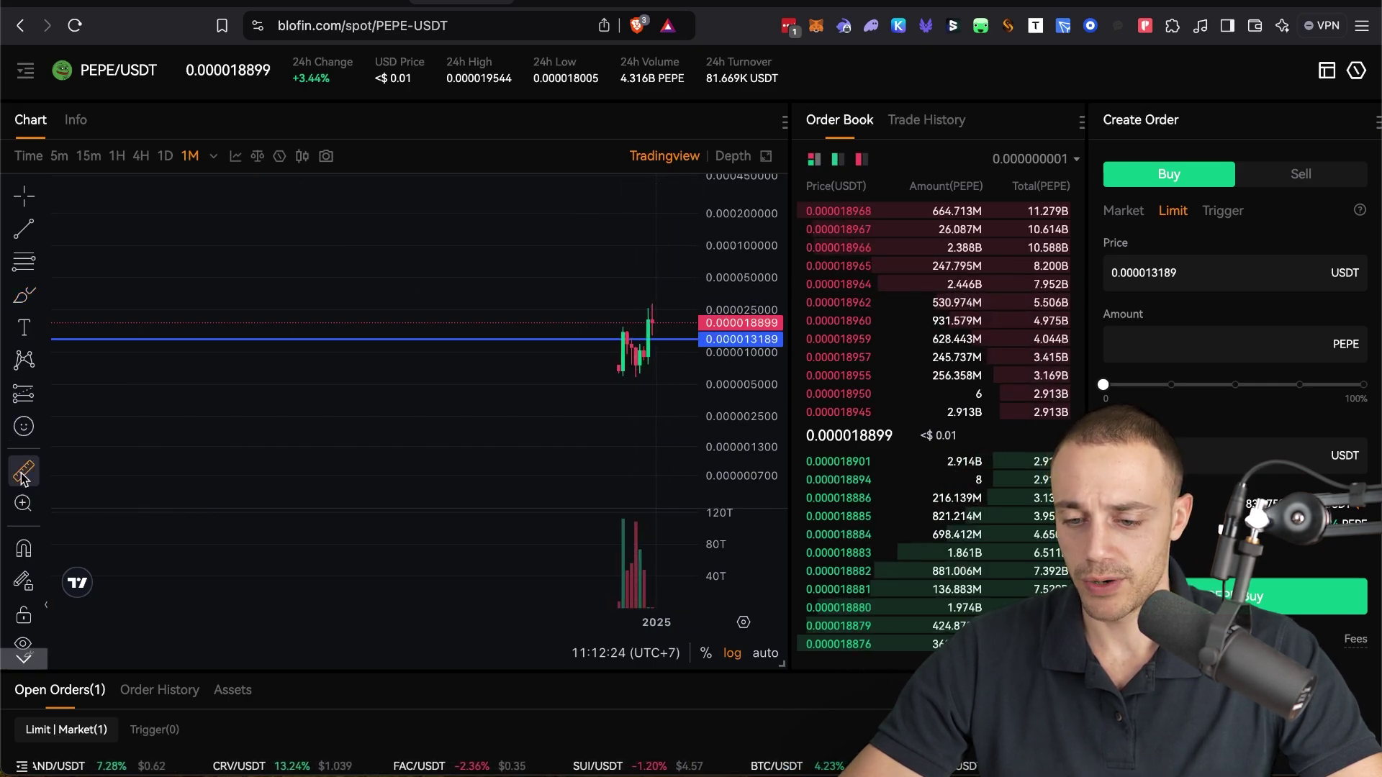
click(673, 339)
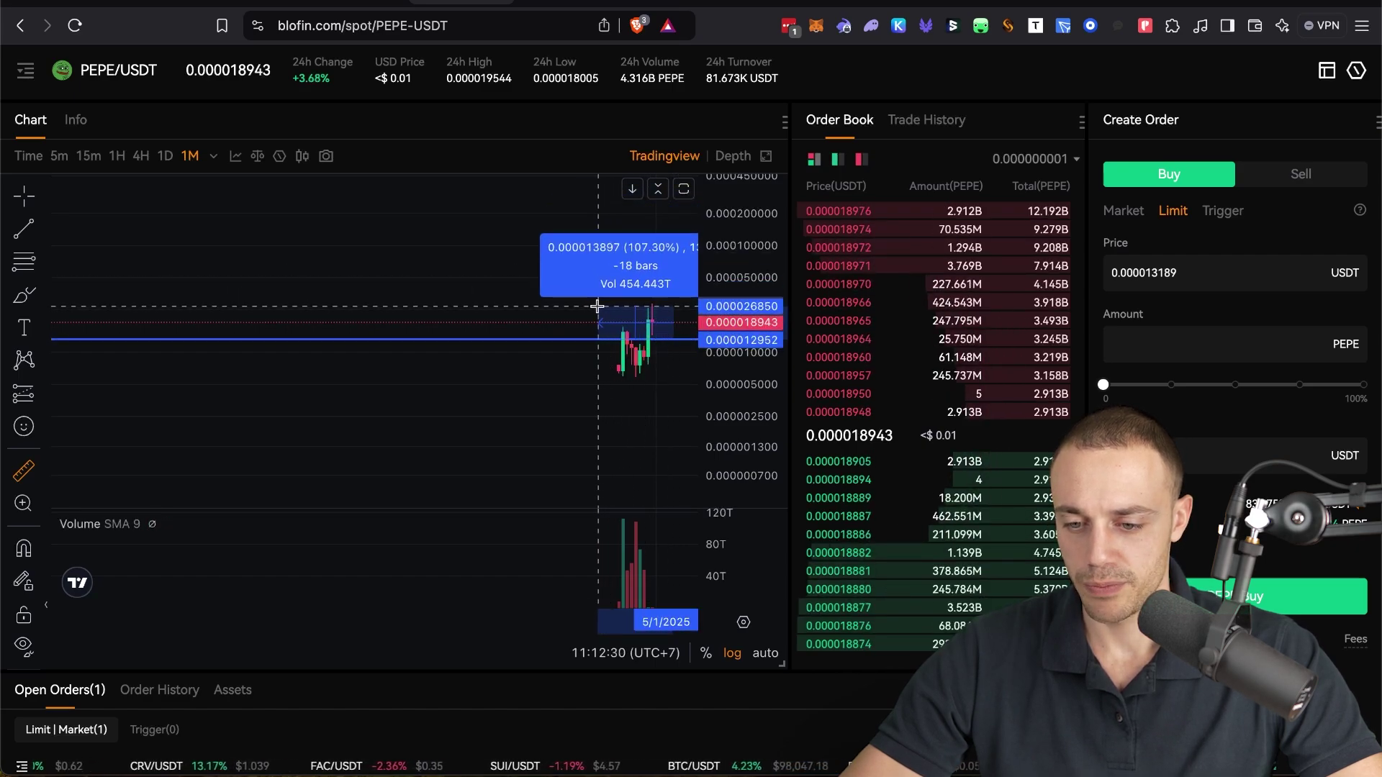
click(597, 307)
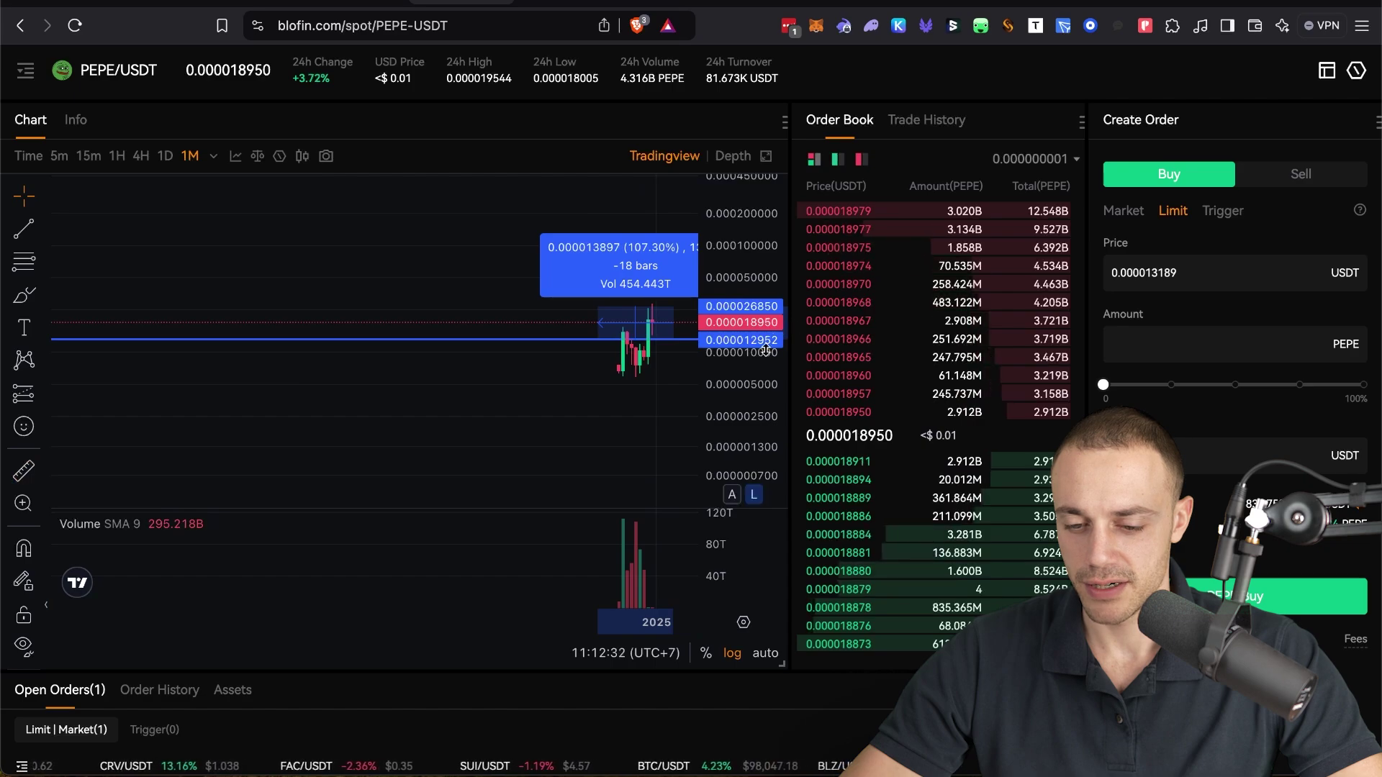
drag(752, 263, 754, 230)
drag(747, 305, 746, 352)
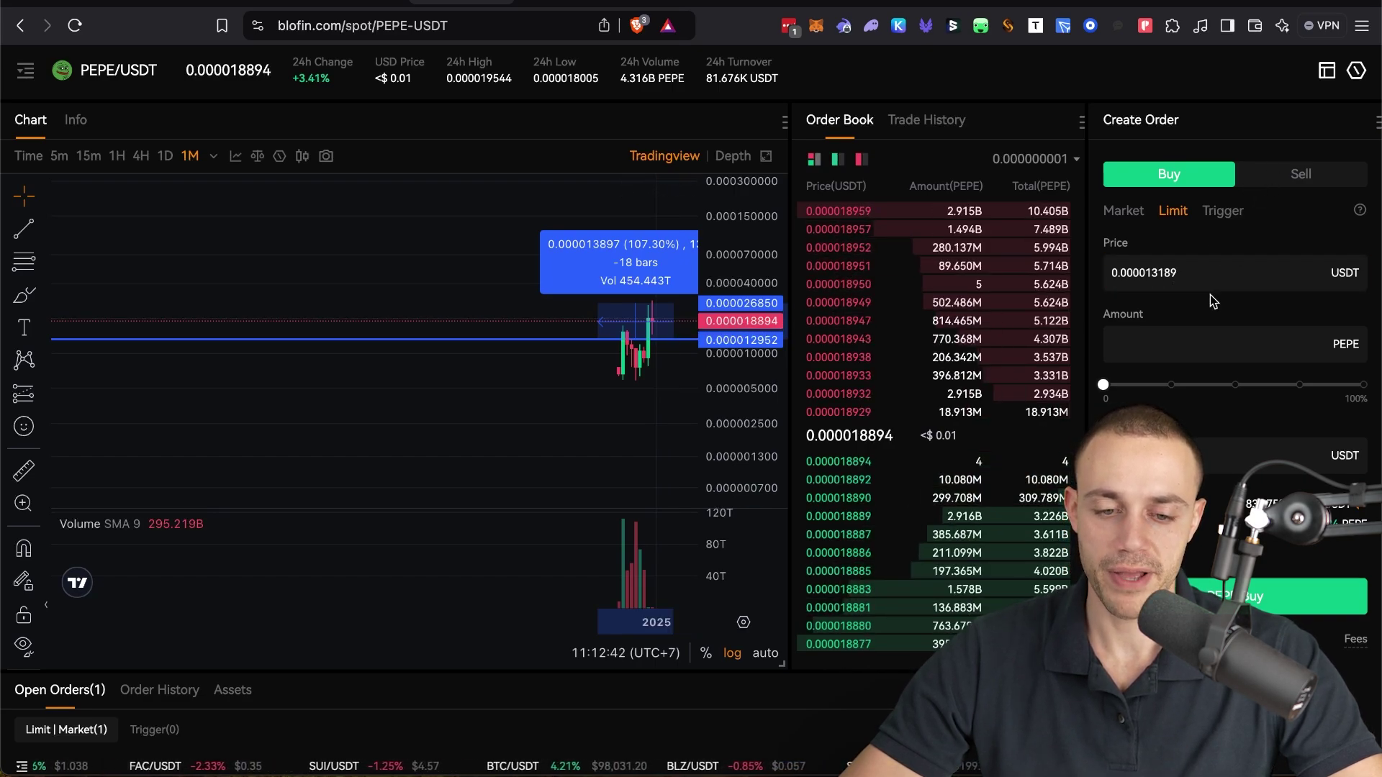
Step: Prepare a limit sell priced 0.000026850 USDT with the amount at 100% of the PEPE
click(1285, 186)
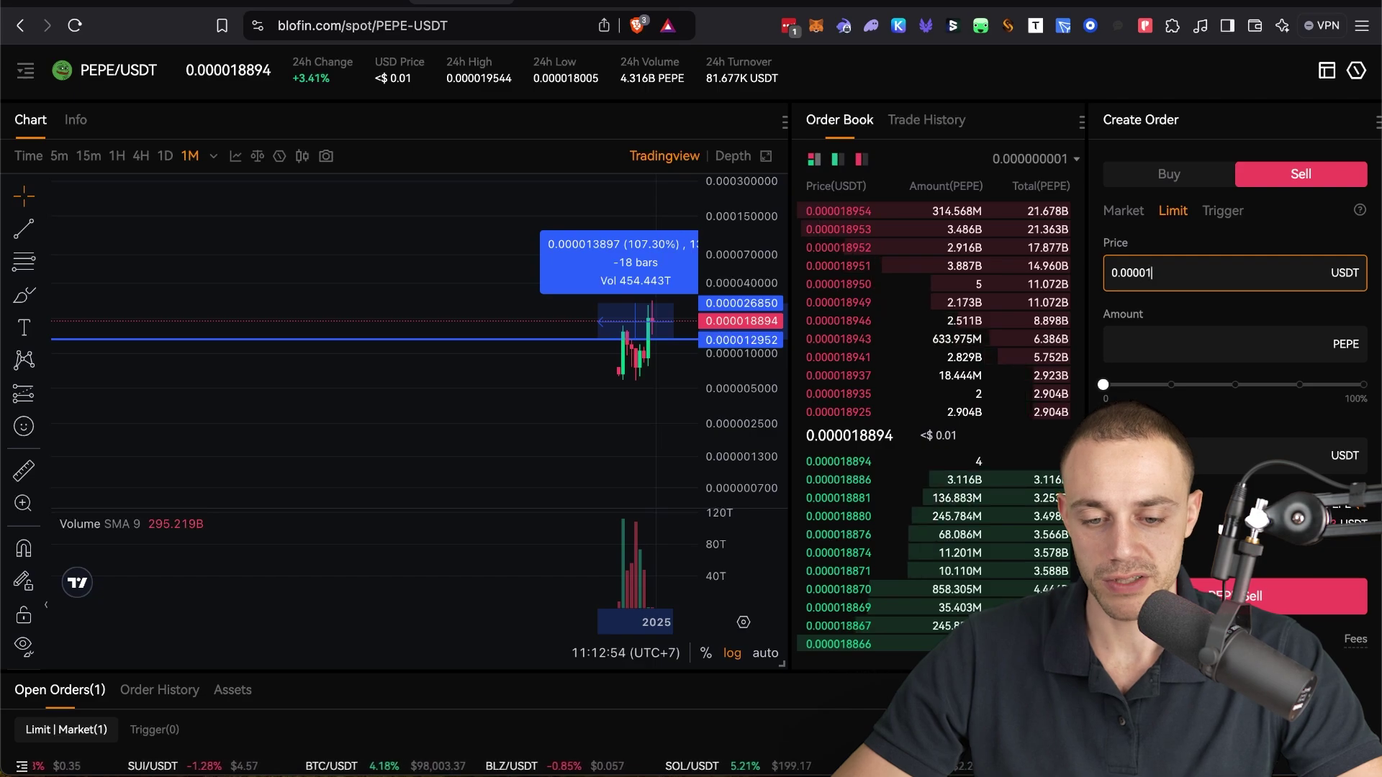
key(BackSpace)
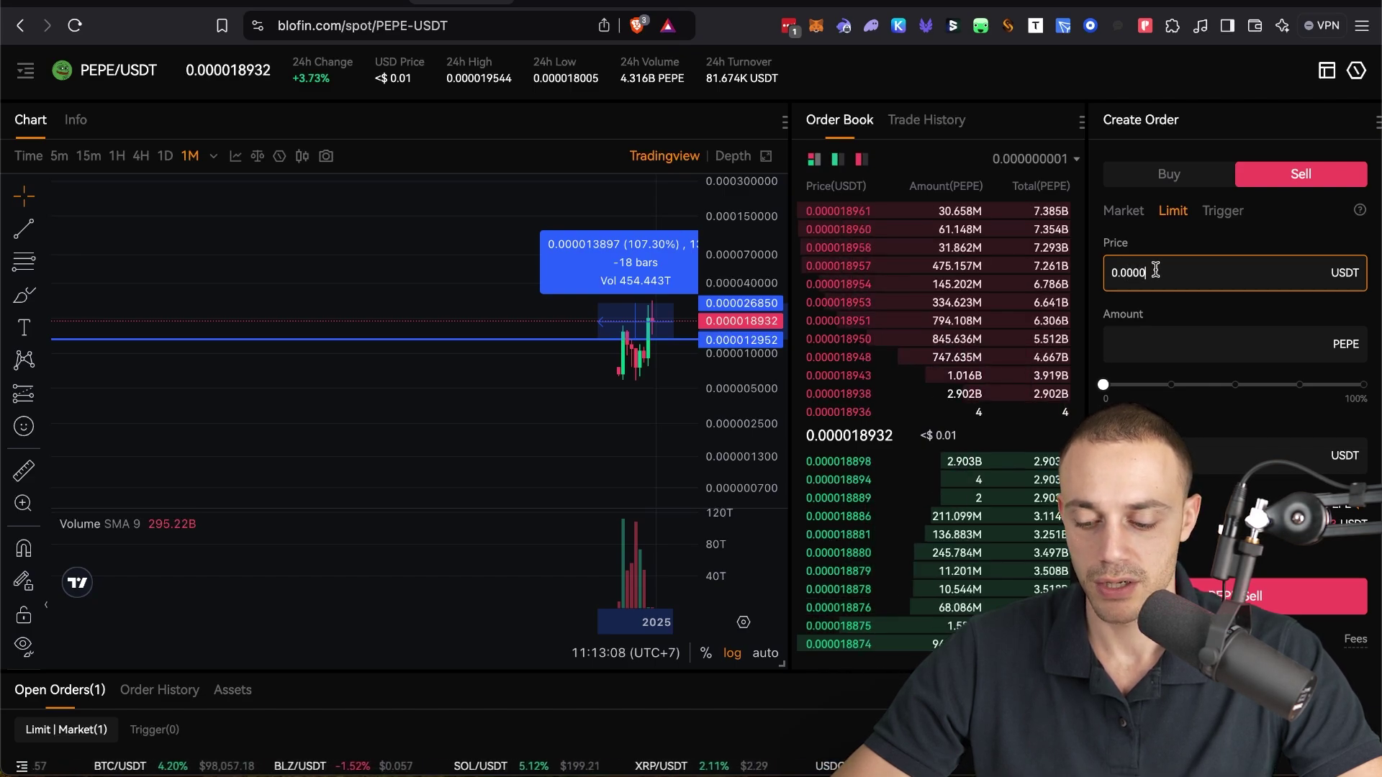
text(6)
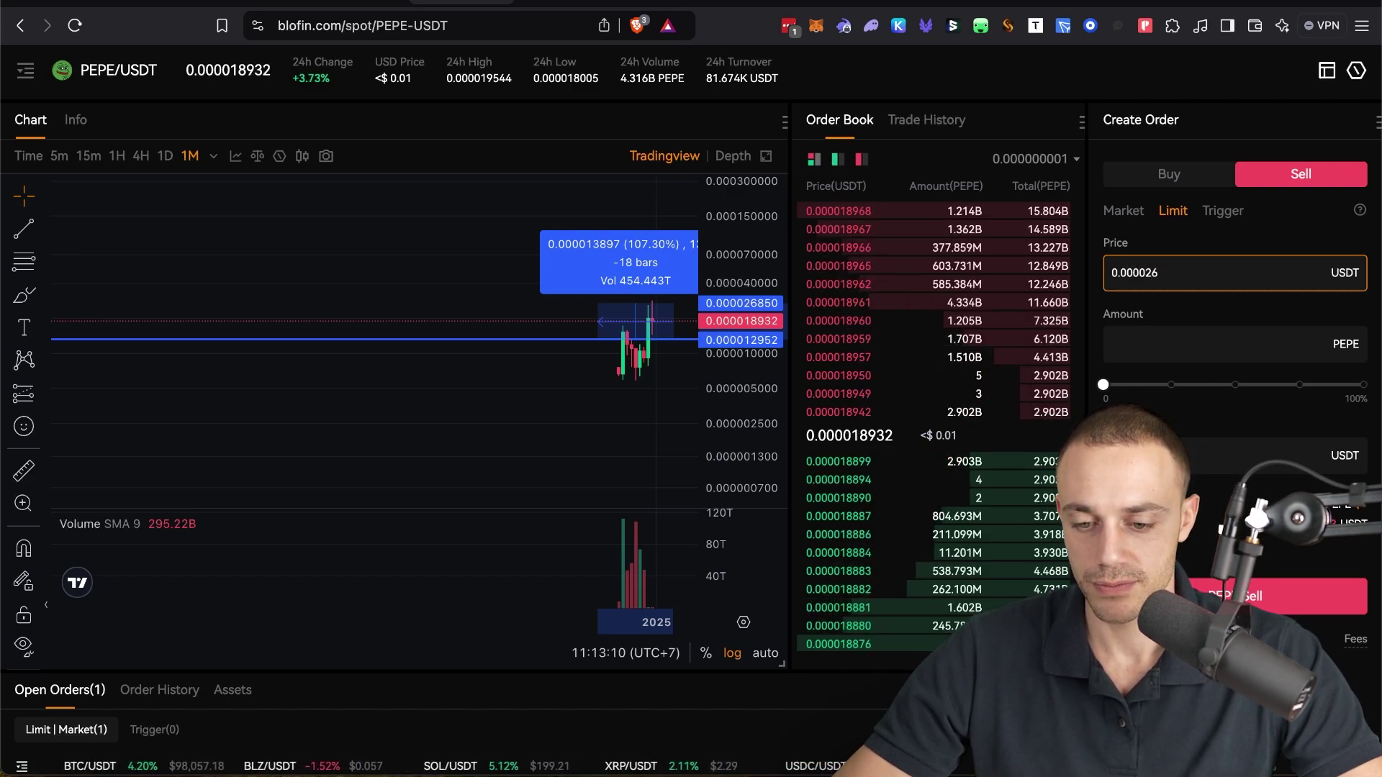
text(850)
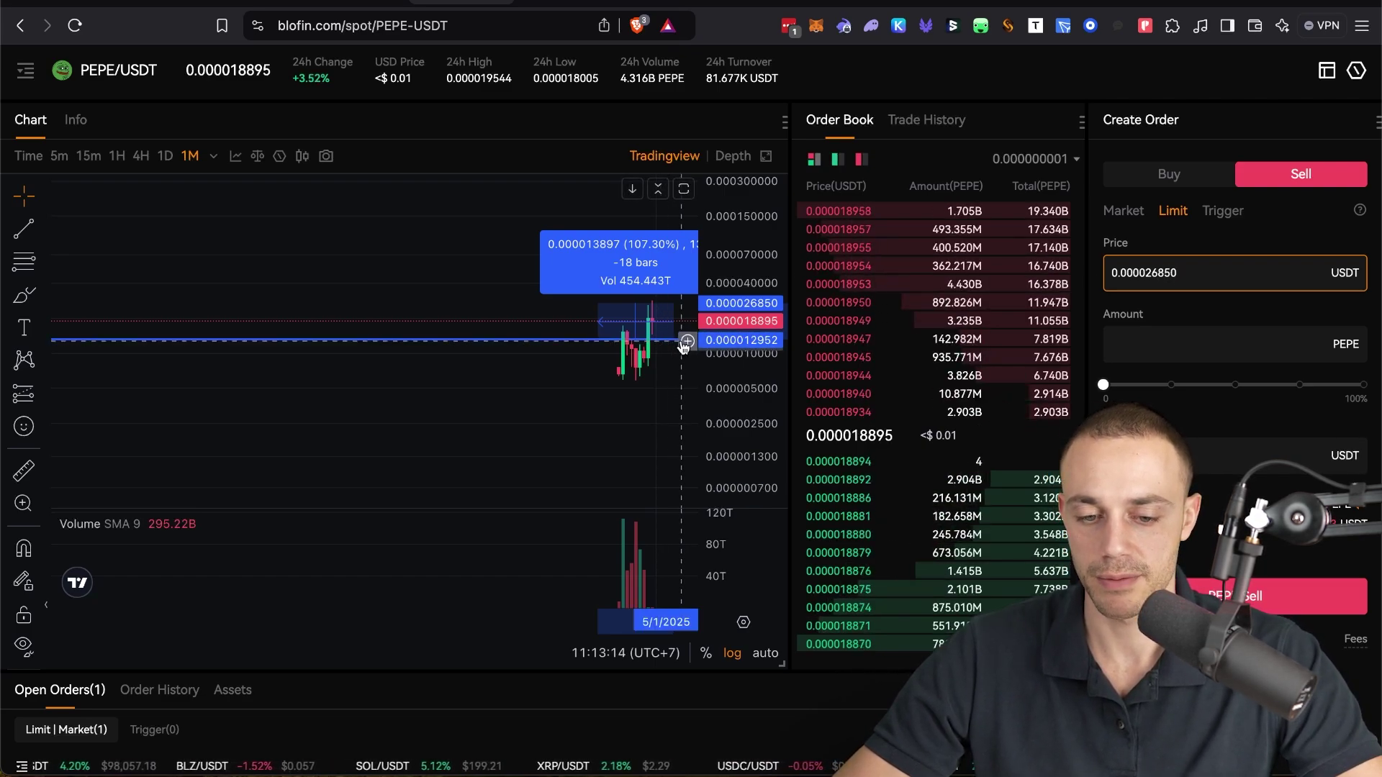
click(1230, 426)
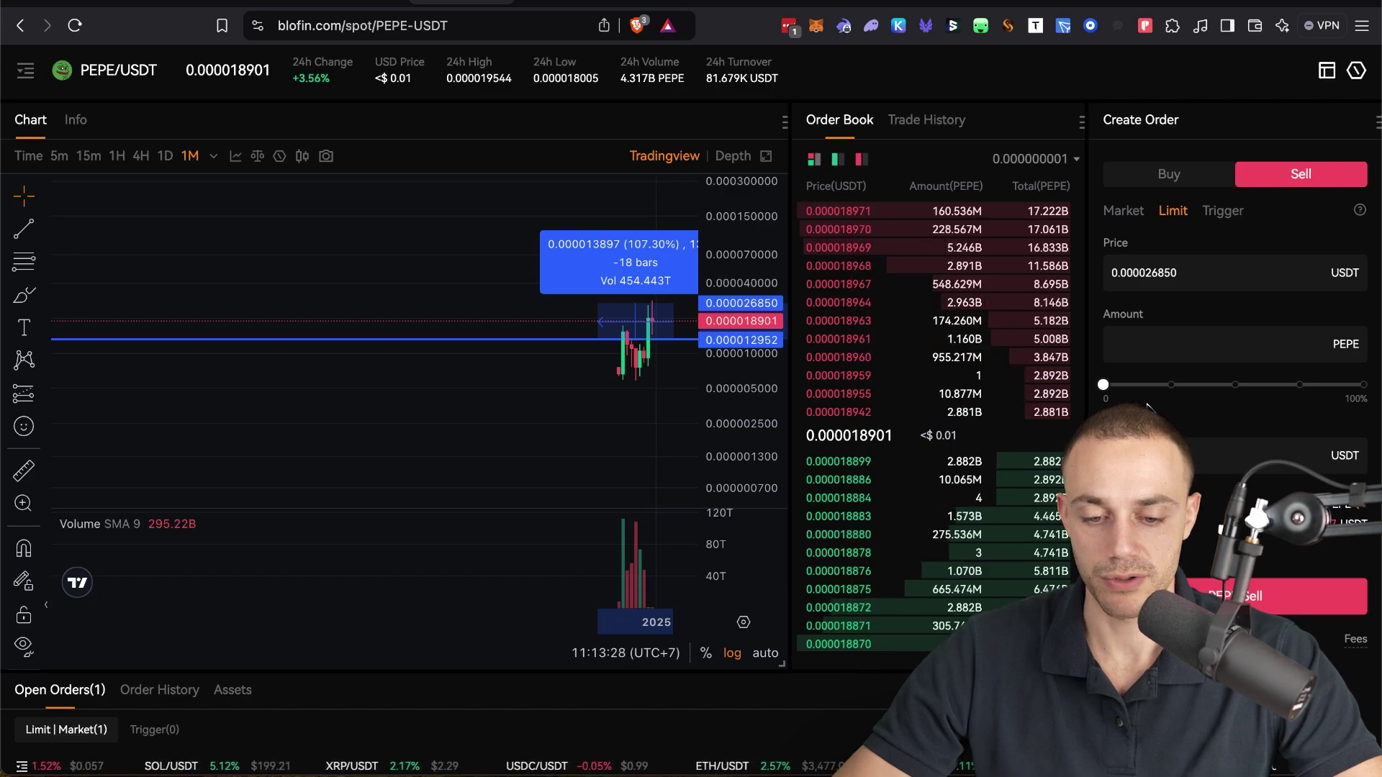
drag(1104, 385, 1343, 385)
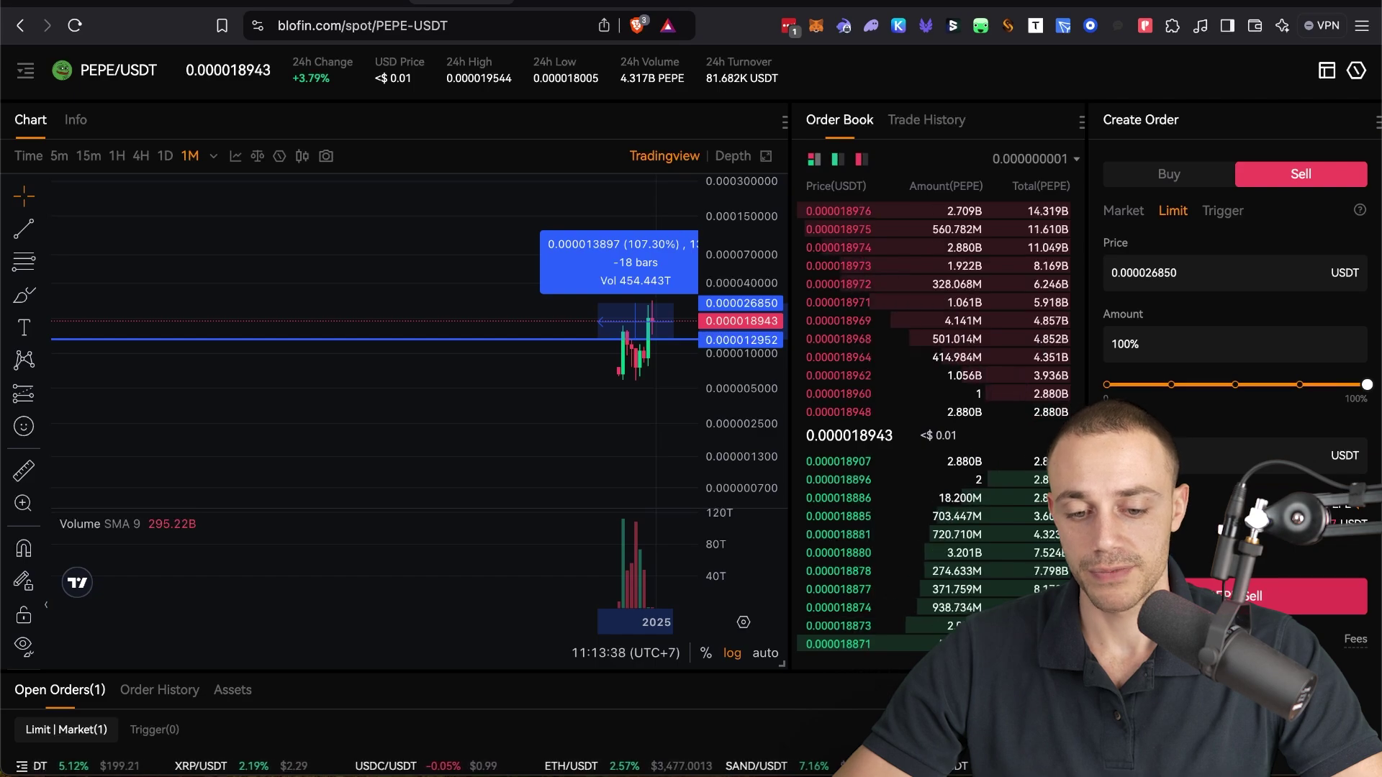
Step: Submit the limit sell order and dismiss the price range measurement on the chart
click(1215, 595)
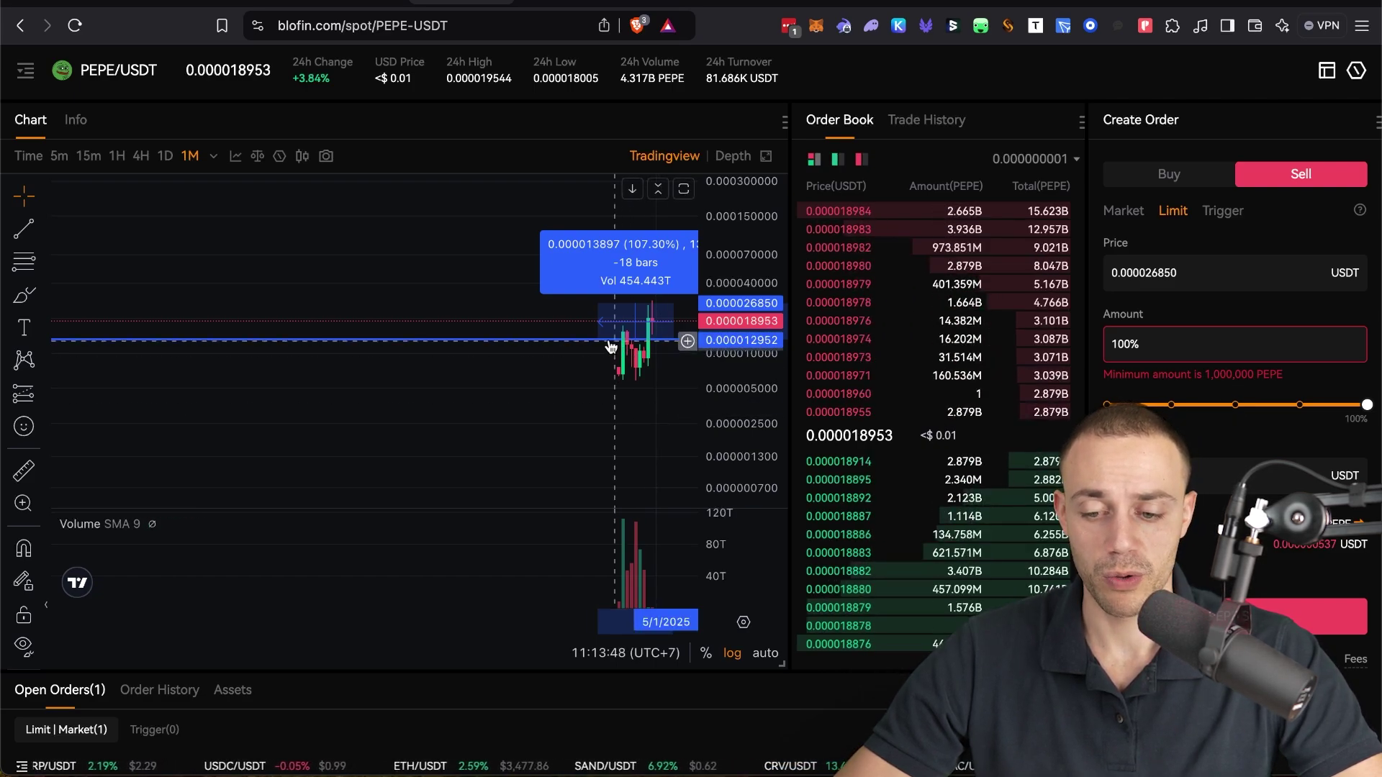
click(617, 376)
scroll(616, 380, up, 2)
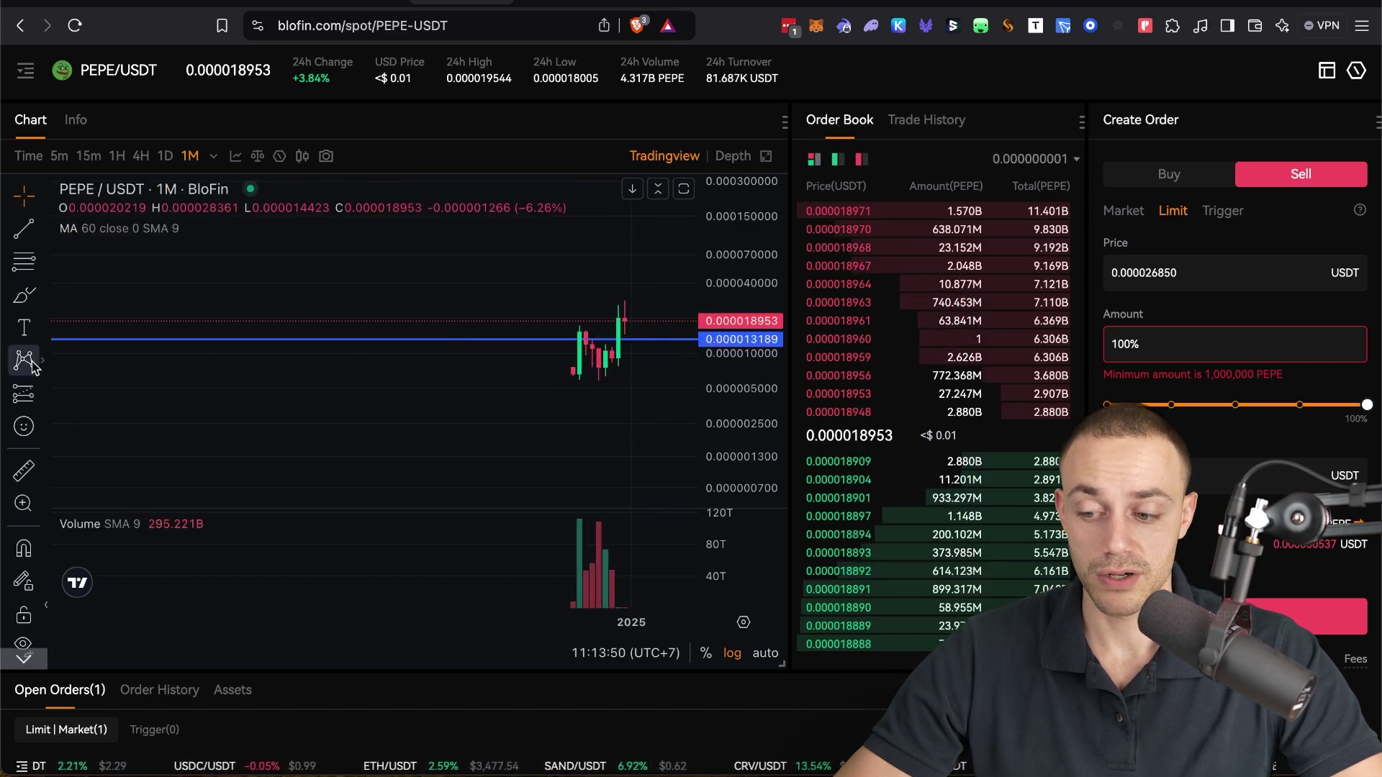
Step: Draw a freehand brush circle around the top of the latest monthly candle
click(24, 295)
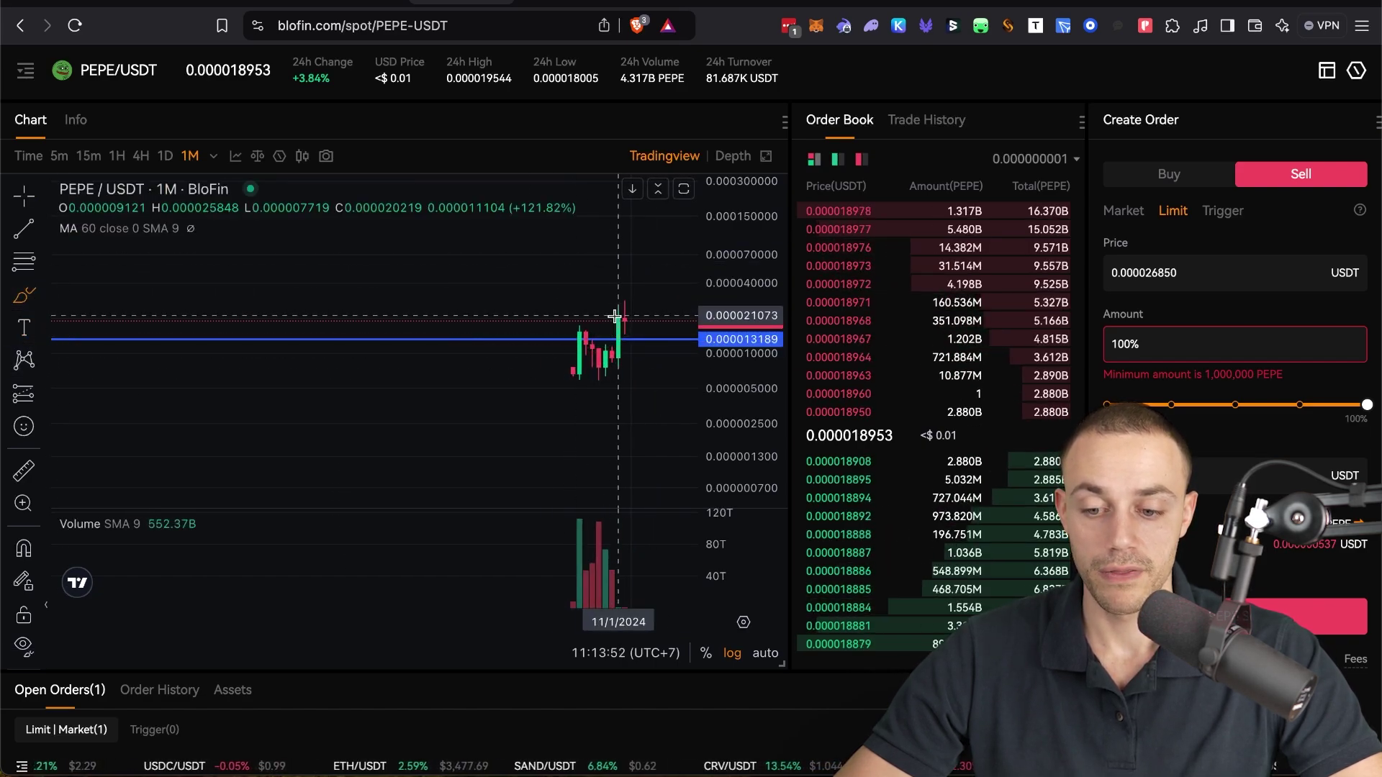
mouse_move(623, 317)
mouse_down()
mouse_move(644, 295)
mouse_move(634, 308)
mouse_move(606, 297)
mouse_up()
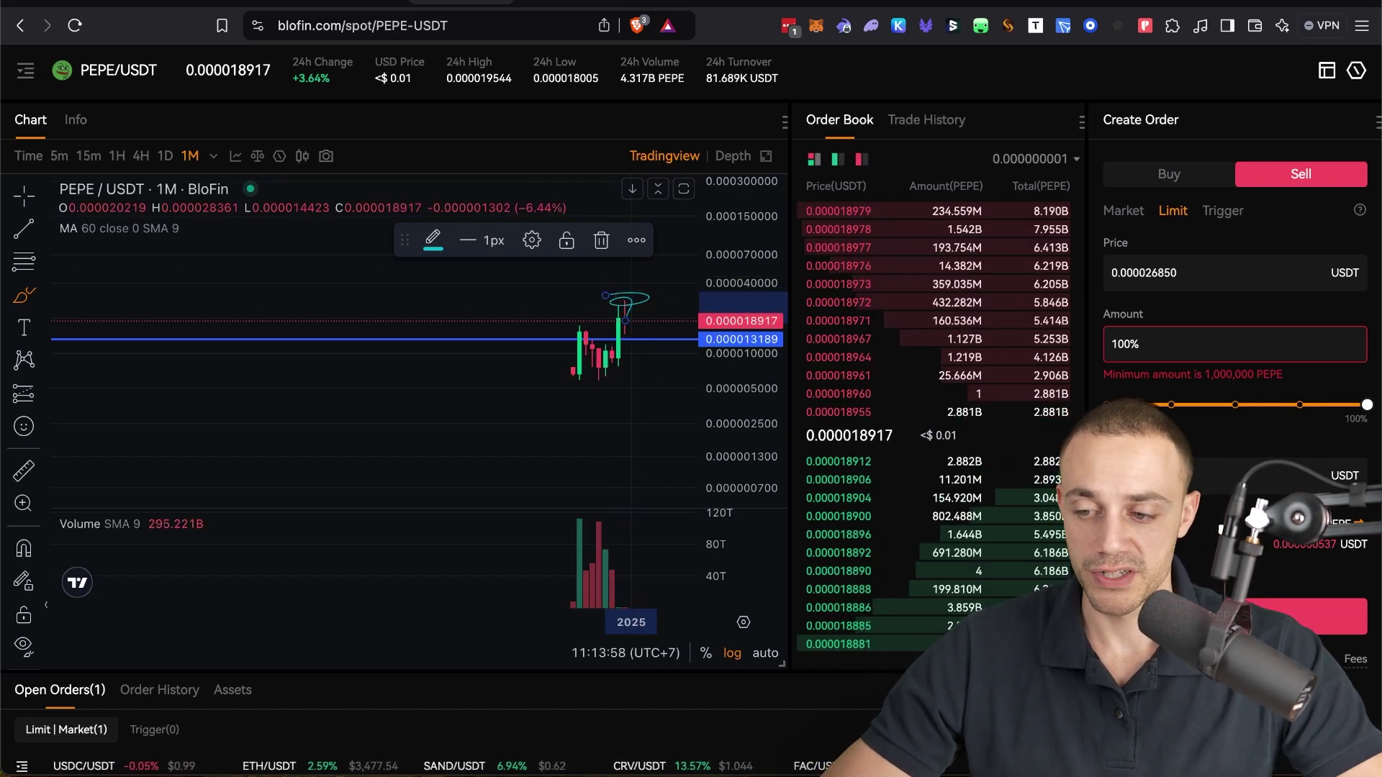
scroll(219, 144, up, 2)
scroll(220, 144, down, 1)
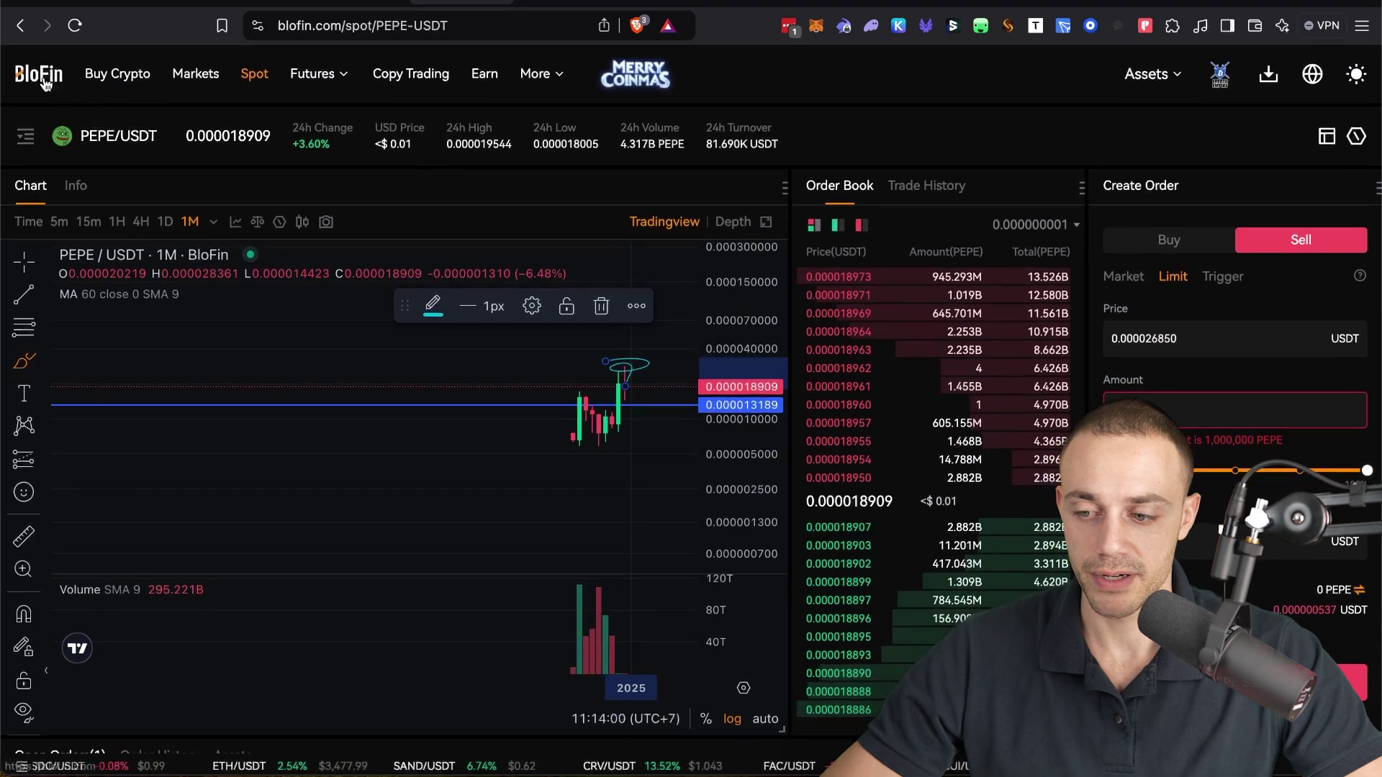
Step: Return to the BloFin homepage via the logo in the top-left navigation bar
click(38, 88)
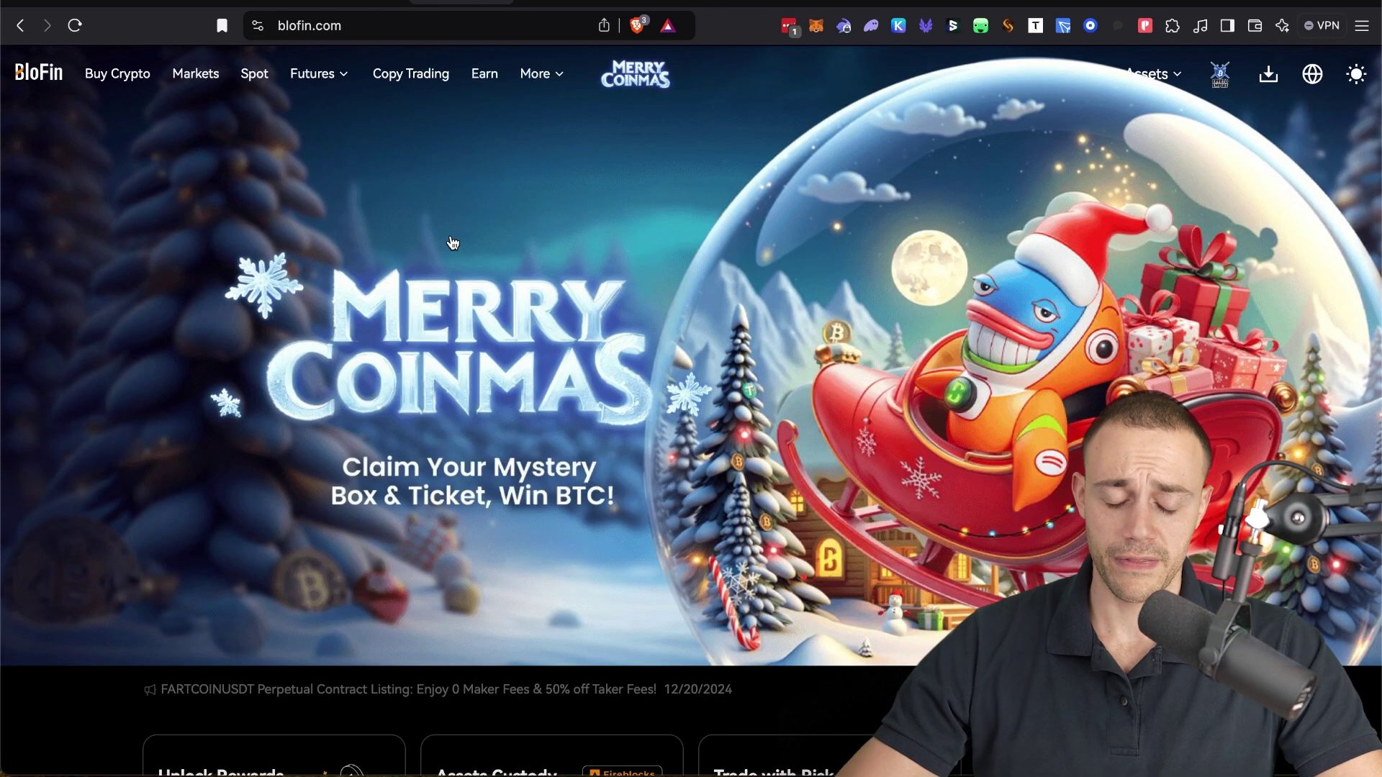